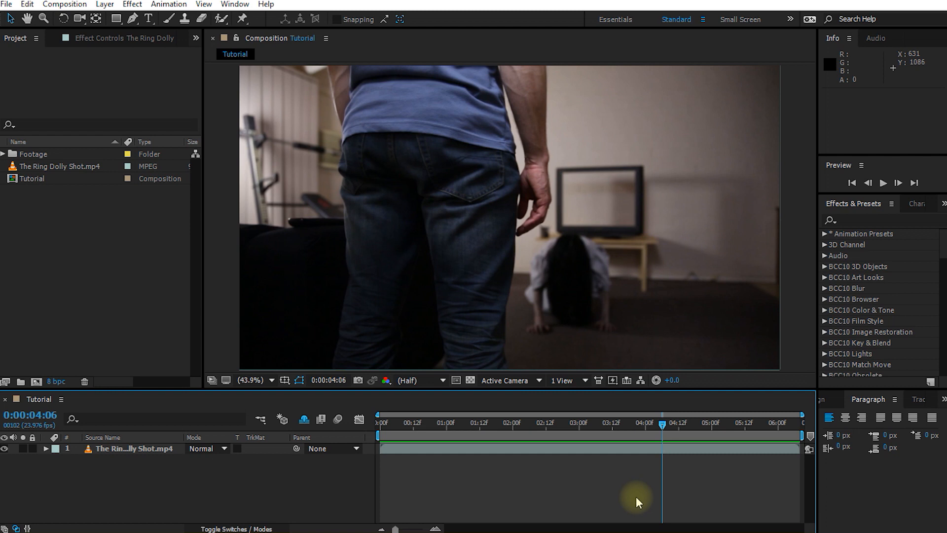
Step: Send The Ring Dolly Shot.mp4 layer to mocha AE and create its project with frames 0 to 151 at 23.976 fps
drag(663, 423, 670, 448)
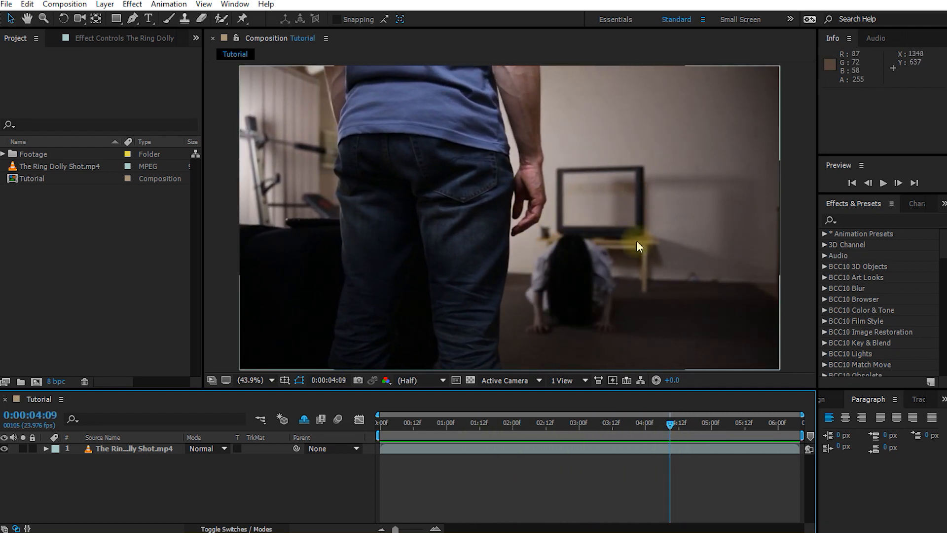
drag(669, 424, 733, 428)
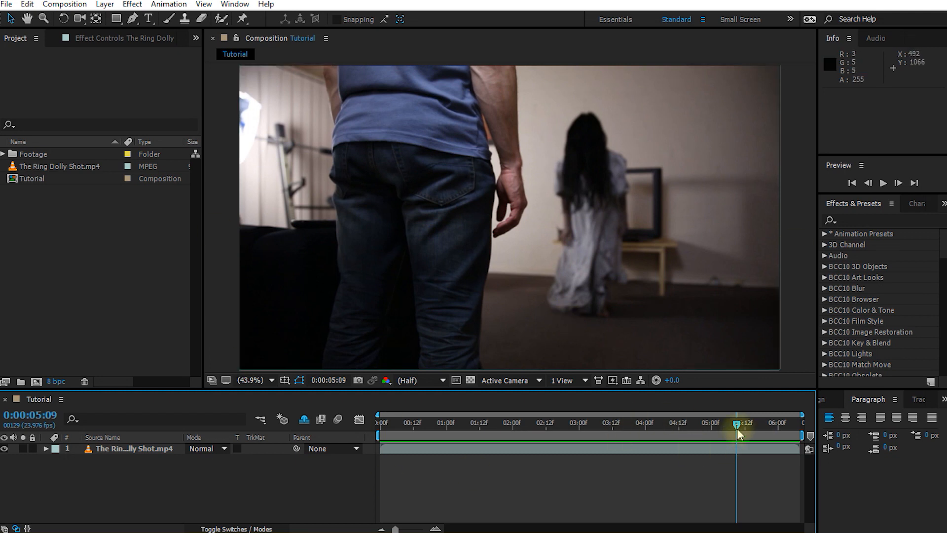
drag(737, 428, 692, 425)
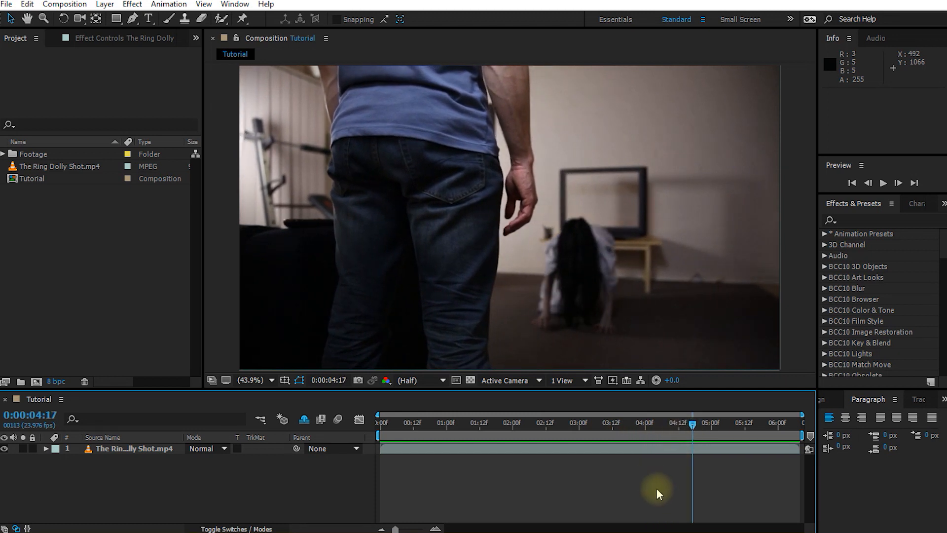
click(58, 166)
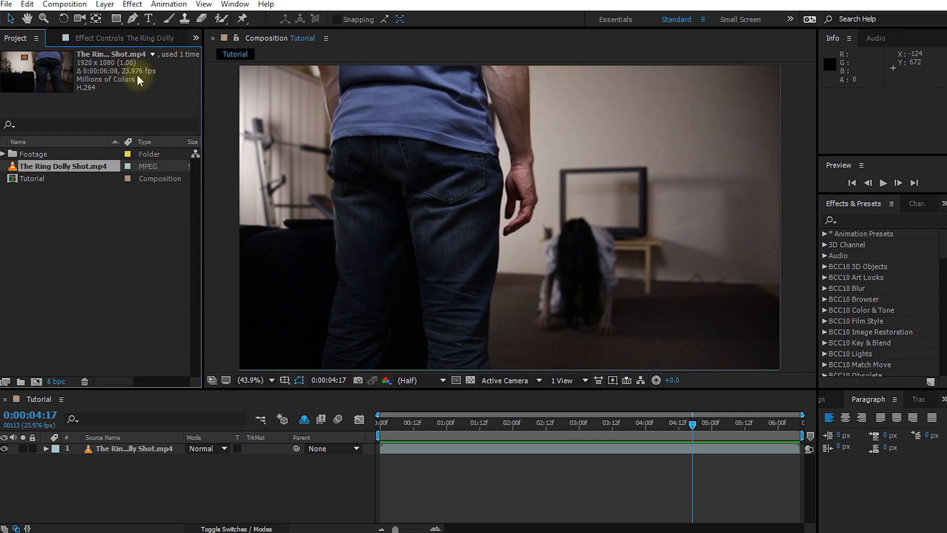
click(121, 449)
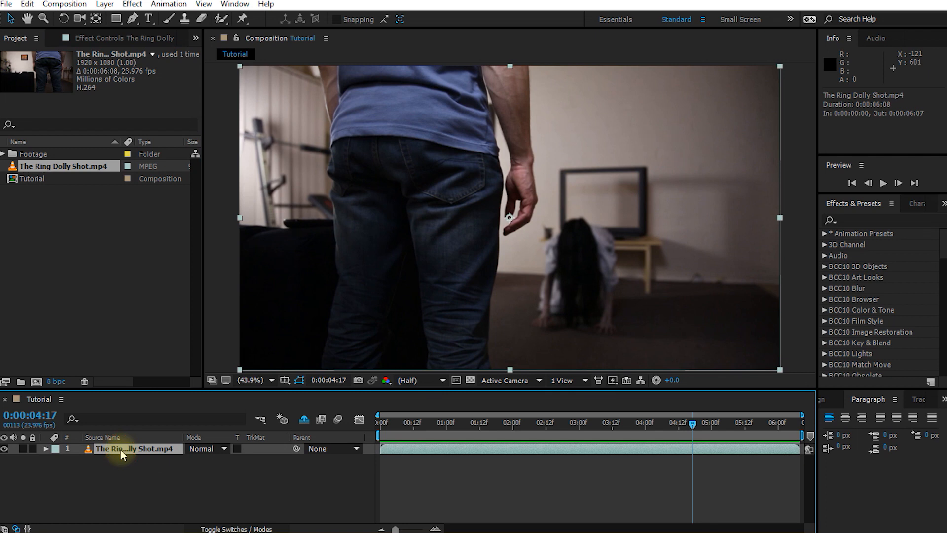
click(167, 5)
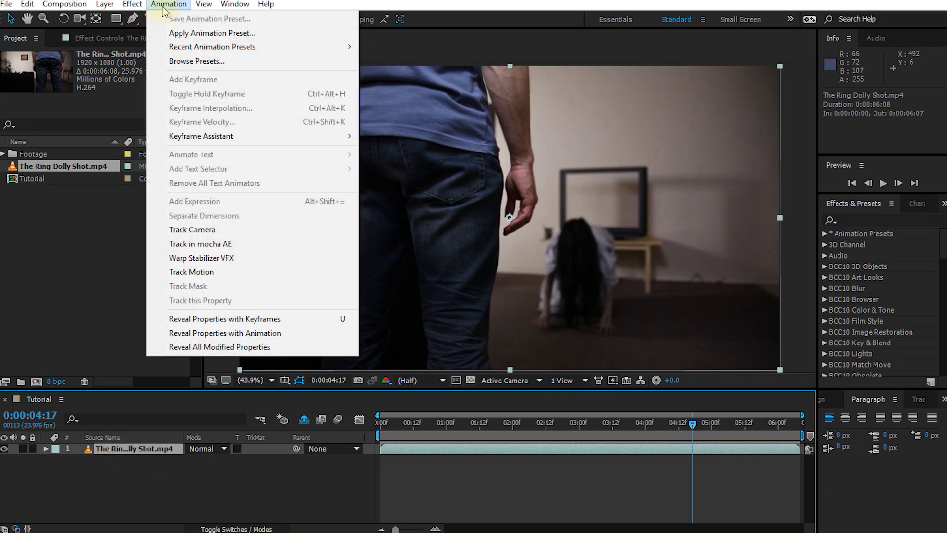
click(248, 244)
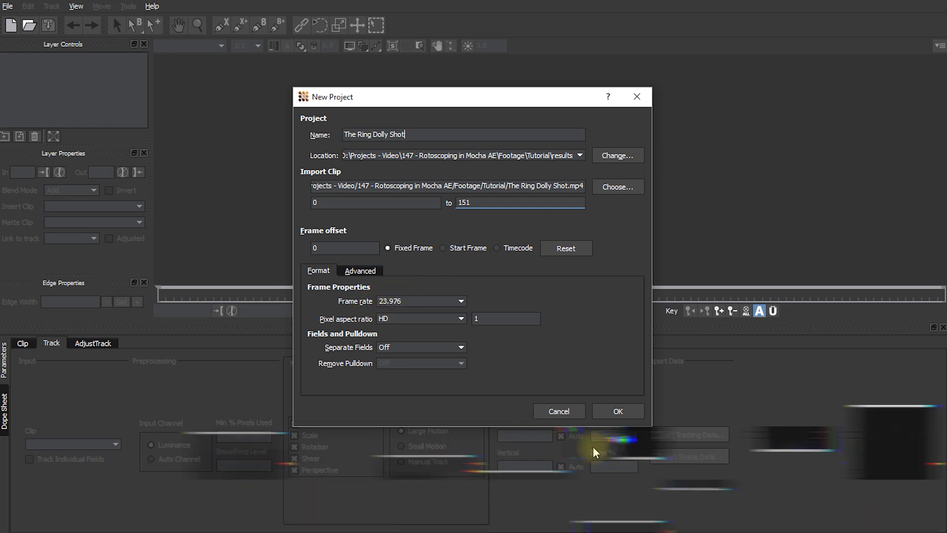
click(618, 411)
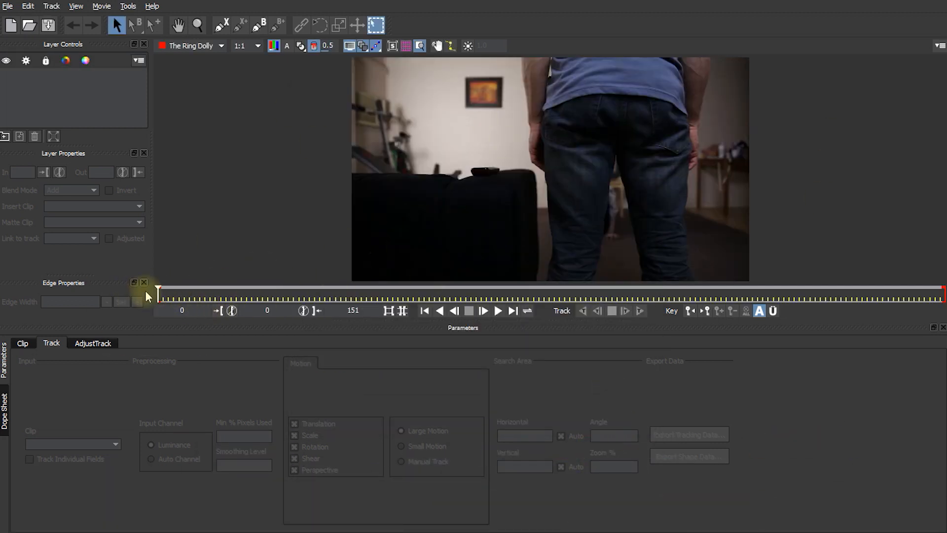
Step: Examine the footage across its frames for the man's changing outline and where the girl passes behind him
drag(156, 290, 863, 299)
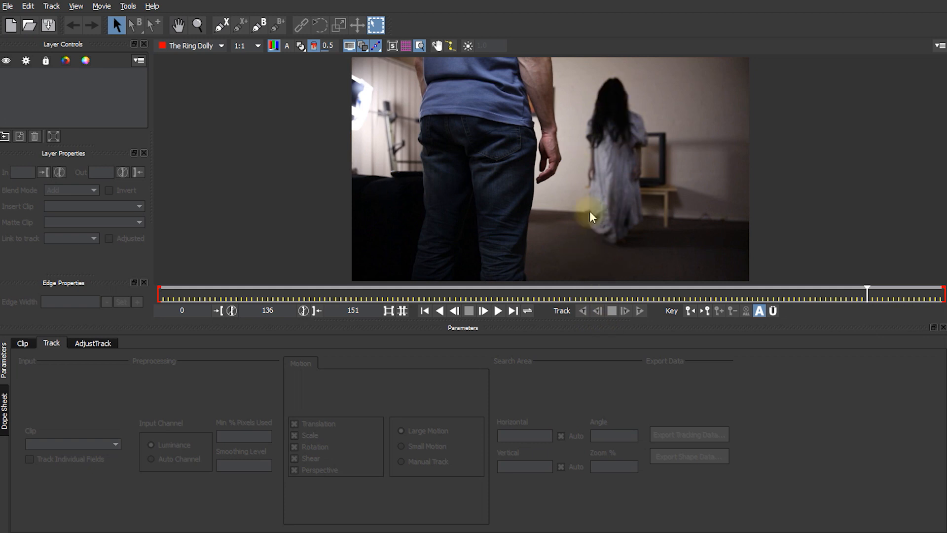
drag(868, 295, 450, 295)
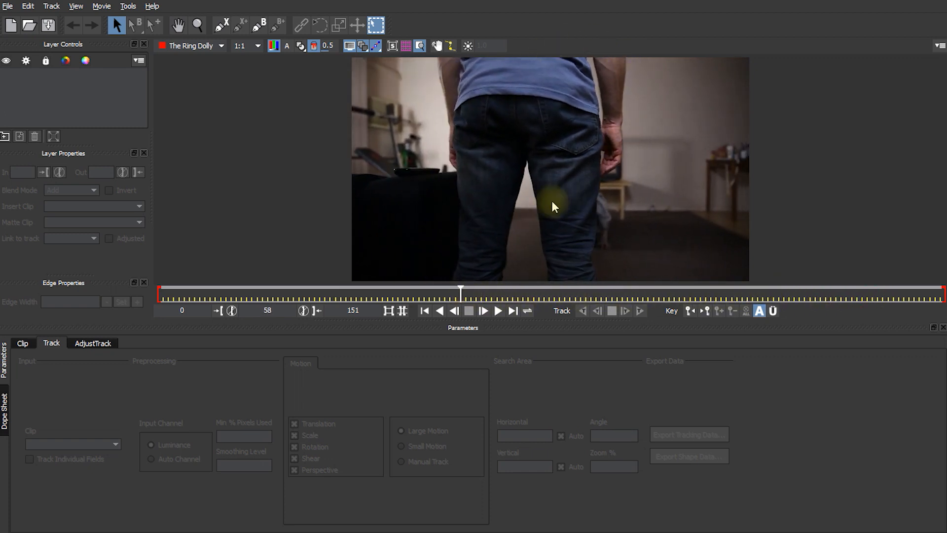
drag(460, 295, 283, 295)
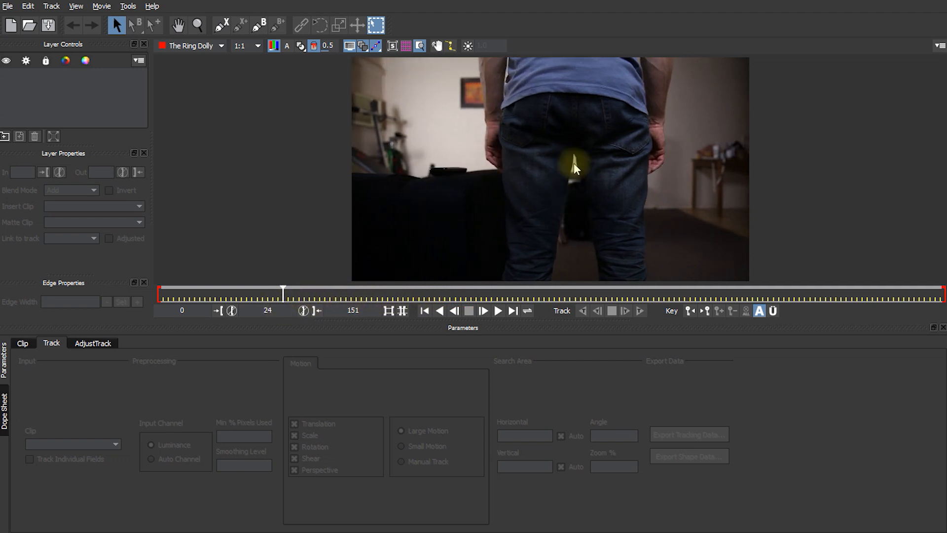
drag(283, 295, 836, 288)
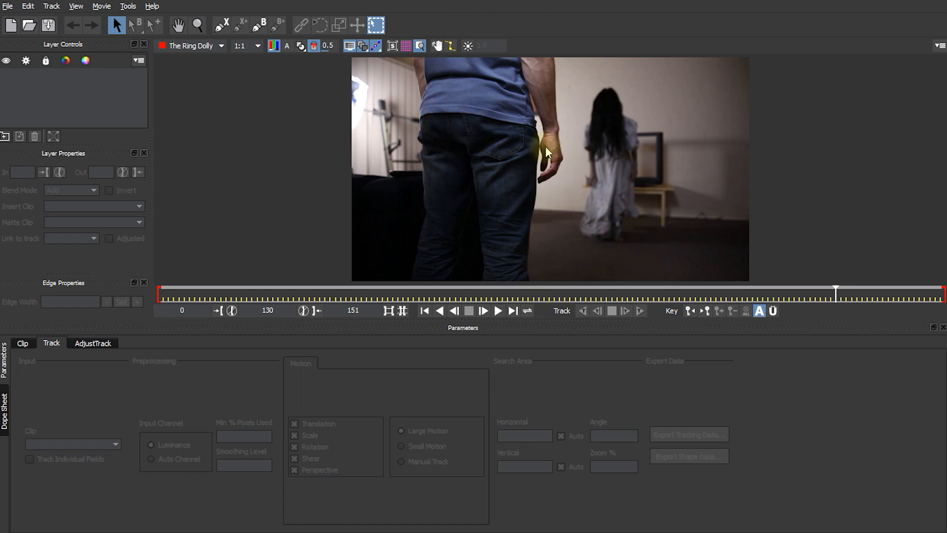
drag(835, 298, 680, 298)
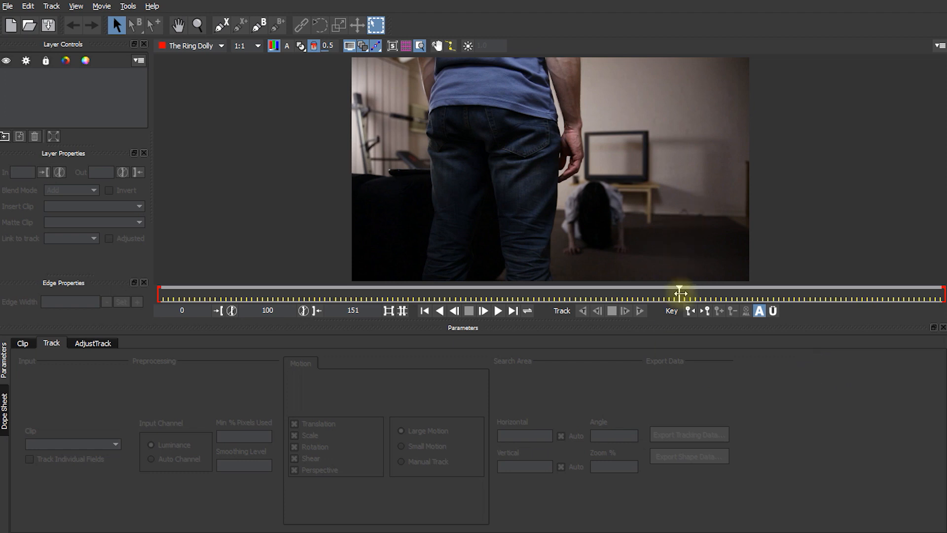
drag(680, 294, 311, 310)
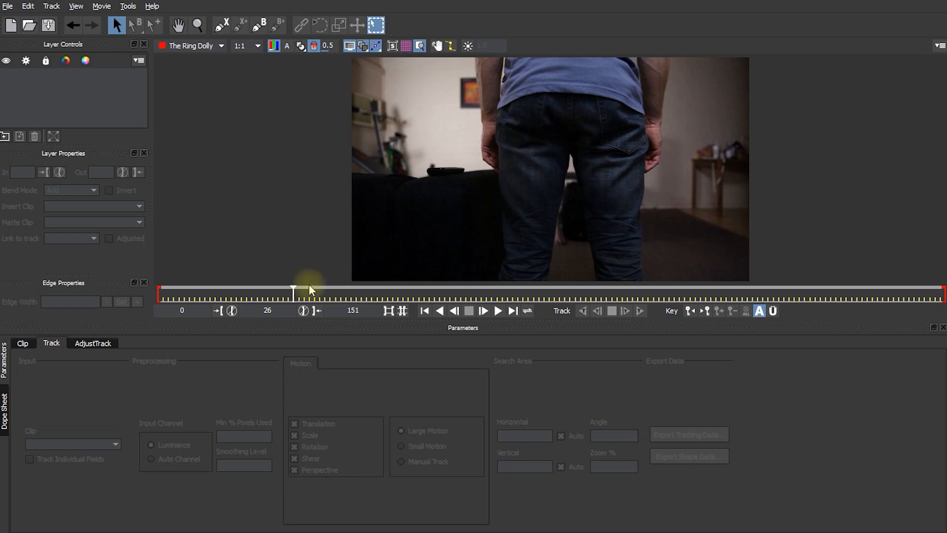
drag(289, 295, 383, 279)
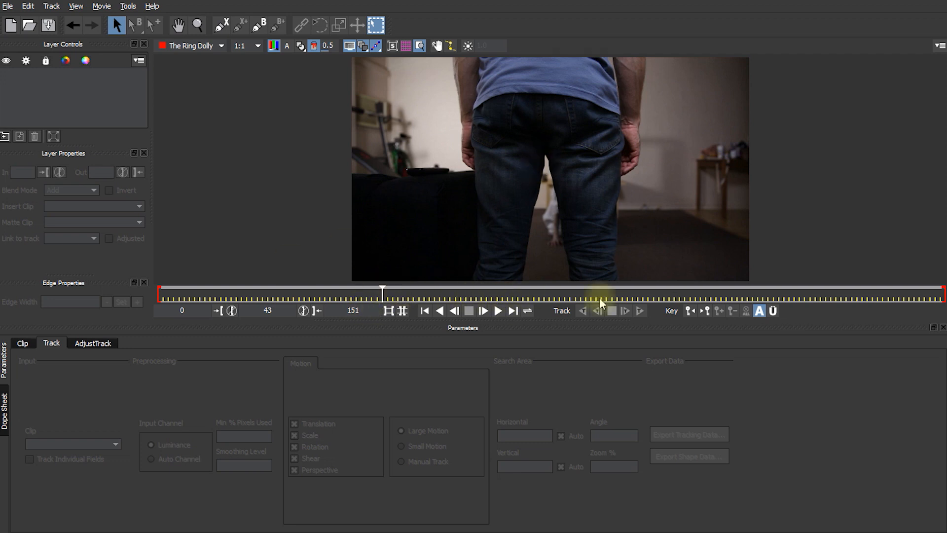
drag(383, 297, 305, 299)
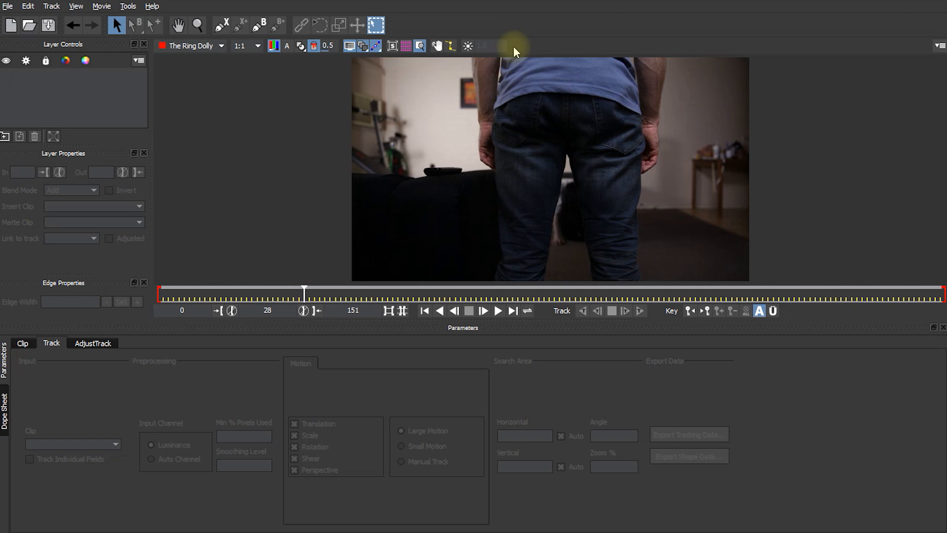
drag(306, 295, 518, 289)
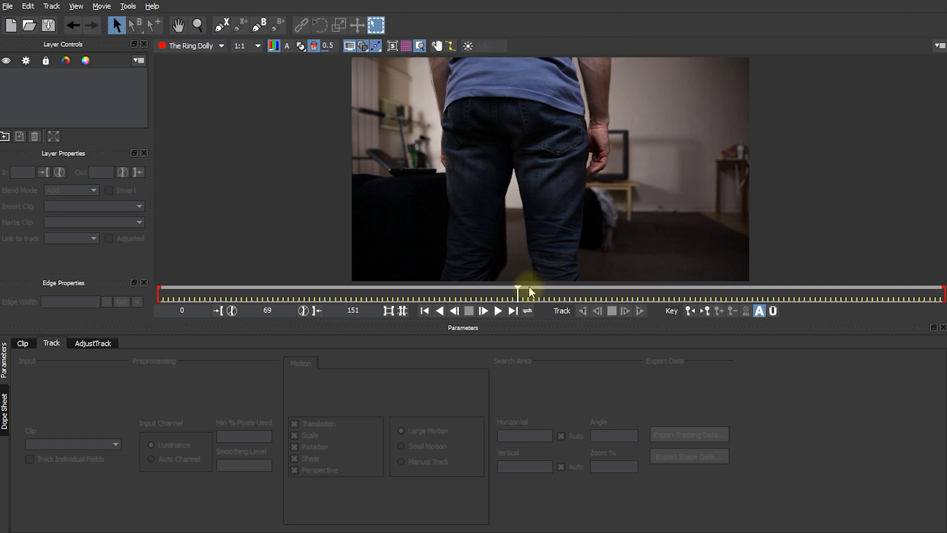
drag(518, 290, 778, 292)
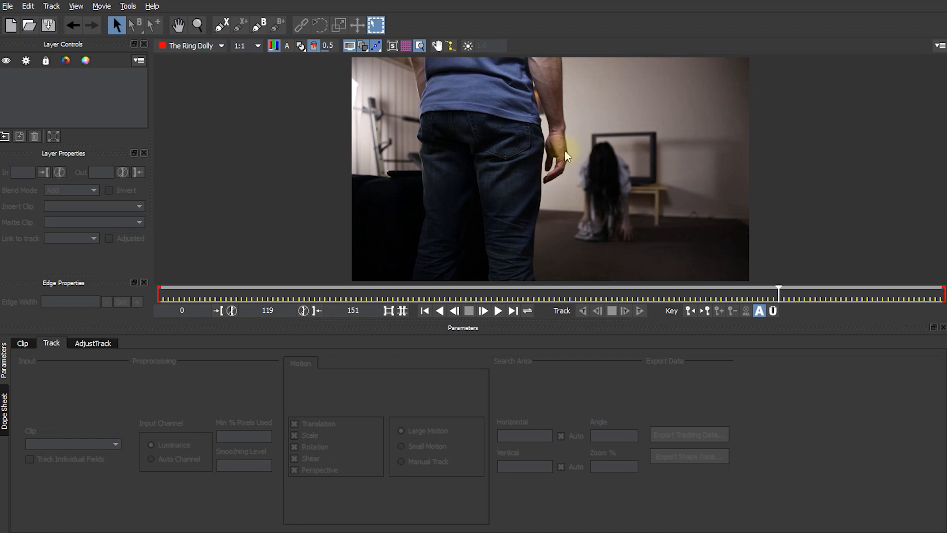
drag(777, 291, 633, 291)
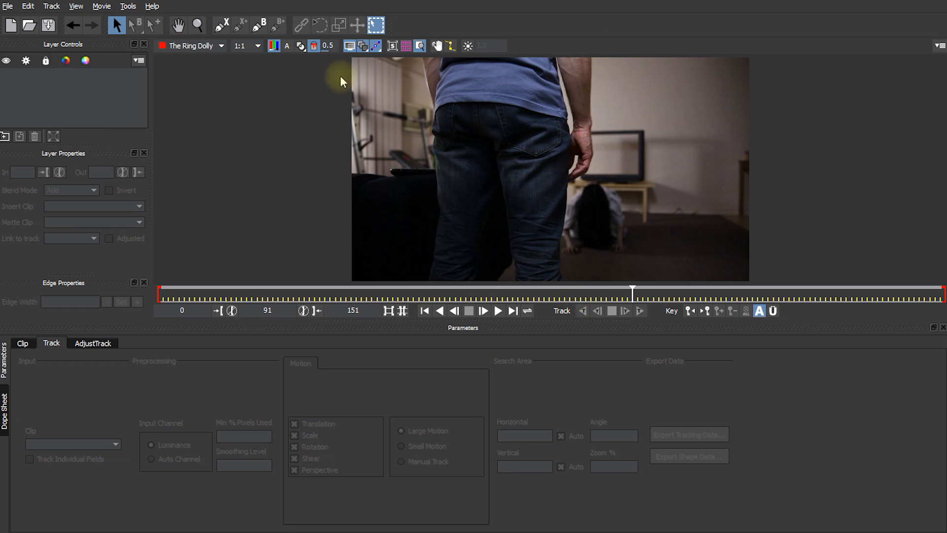
Step: Draw a closed X-spline at frame 32 around the man's lower shirt and the seat of his jeans
drag(633, 292, 334, 297)
key(z)
drag(545, 129, 571, 137)
drag(571, 191, 567, 201)
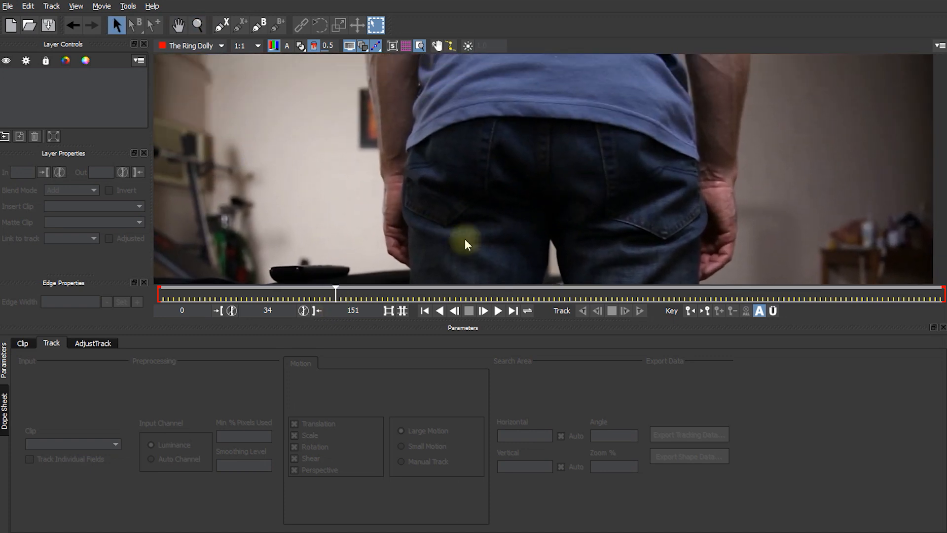
drag(335, 294, 325, 295)
key(x)
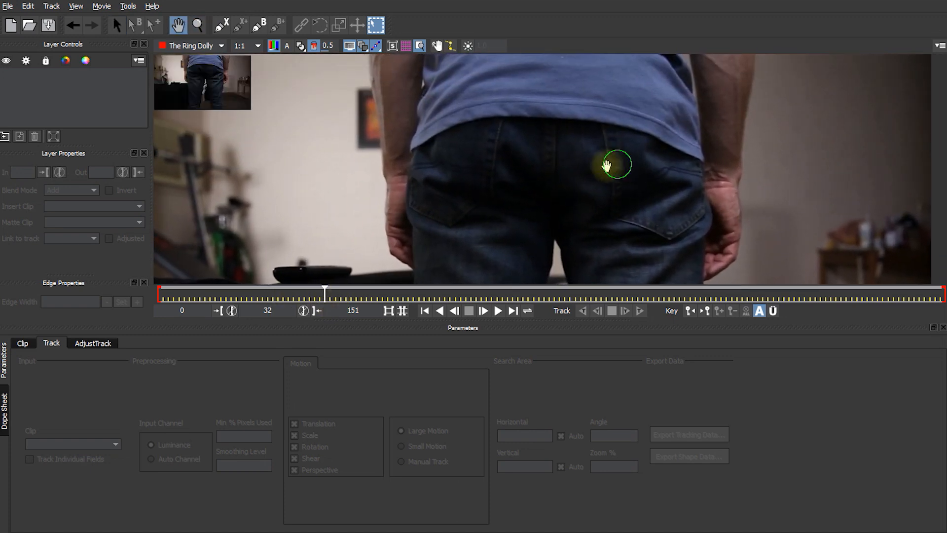
drag(620, 165, 596, 163)
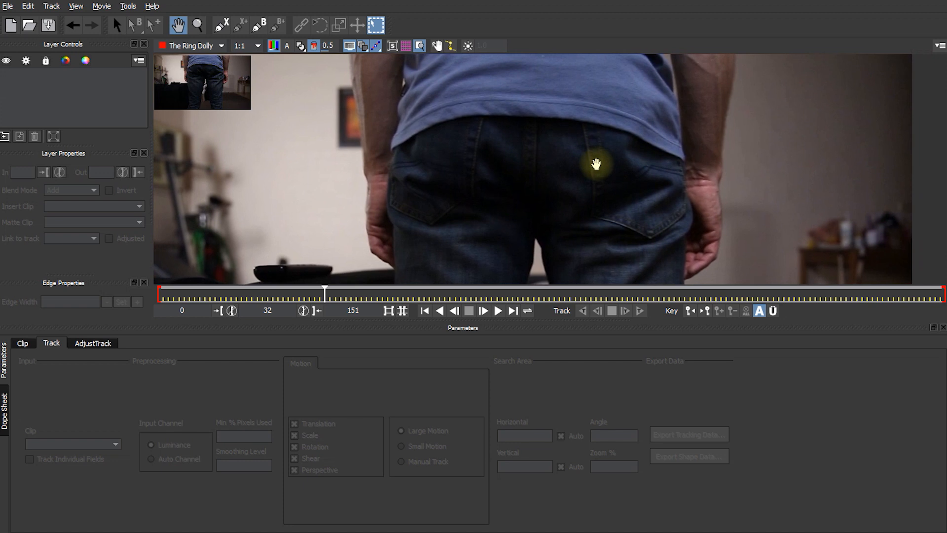
click(222, 28)
click(404, 68)
click(407, 87)
click(403, 95)
click(397, 108)
click(398, 123)
click(394, 131)
click(388, 150)
click(687, 225)
click(689, 206)
click(685, 187)
click(683, 171)
click(683, 157)
click(684, 148)
click(681, 134)
click(679, 122)
Step: Name the new spline layer Butt and track it backward from frame 32 to frame 0
click(126, 72)
text(Butt)
key(Return)
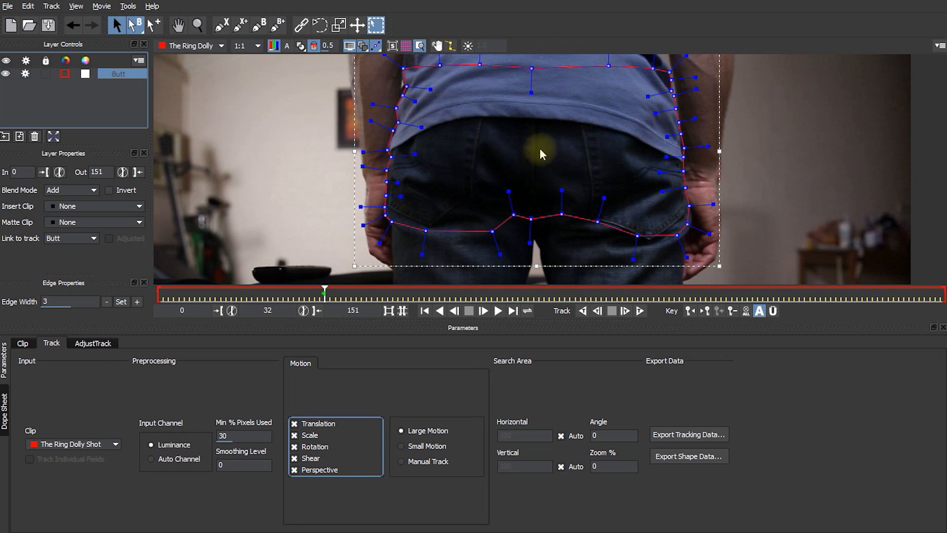
click(584, 311)
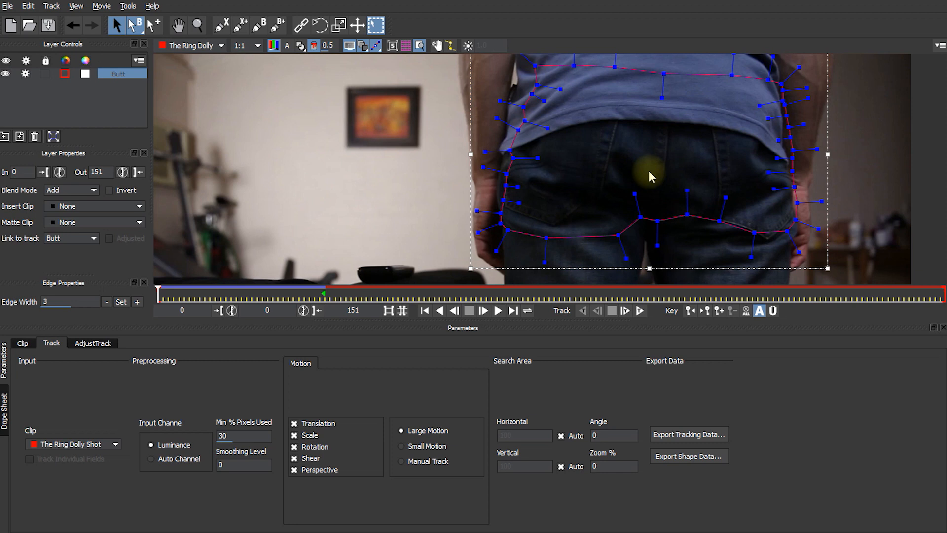
Step: Adjust the Butt spline's points at frame 0 to follow both side edges of the man's shirt and jeans
mouse_move(158, 303)
mouse_down()
mouse_move(186, 291)
mouse_move(254, 287)
mouse_move(144, 285)
mouse_move(318, 292)
mouse_move(159, 293)
mouse_up()
mouse_move(567, 166)
mouse_down()
mouse_move(535, 99)
mouse_move(513, 89)
mouse_move(501, 62)
mouse_up()
mouse_move(520, 129)
mouse_down()
mouse_move(505, 127)
mouse_move(524, 152)
mouse_move(500, 116)
mouse_move(486, 222)
mouse_move(485, 174)
mouse_up()
key(z)
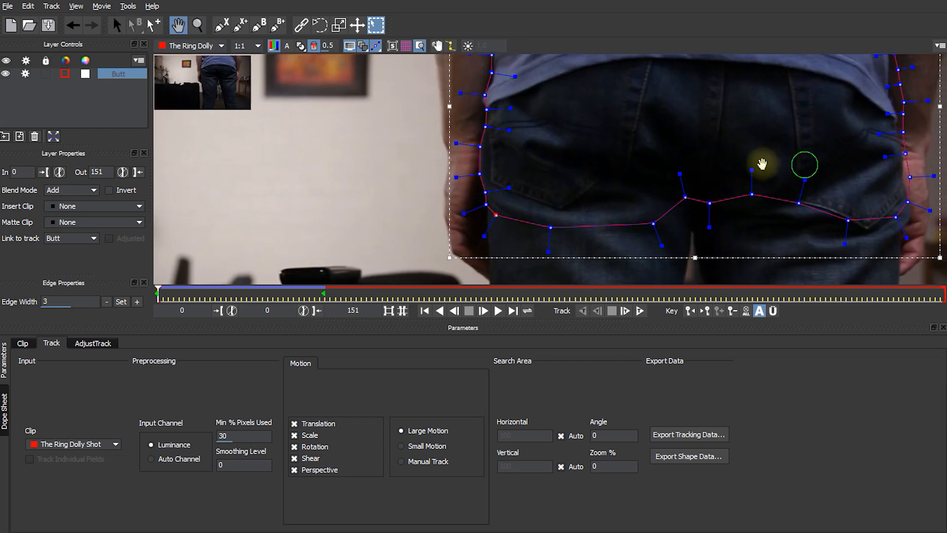
drag(806, 164, 755, 178)
drag(739, 100, 751, 186)
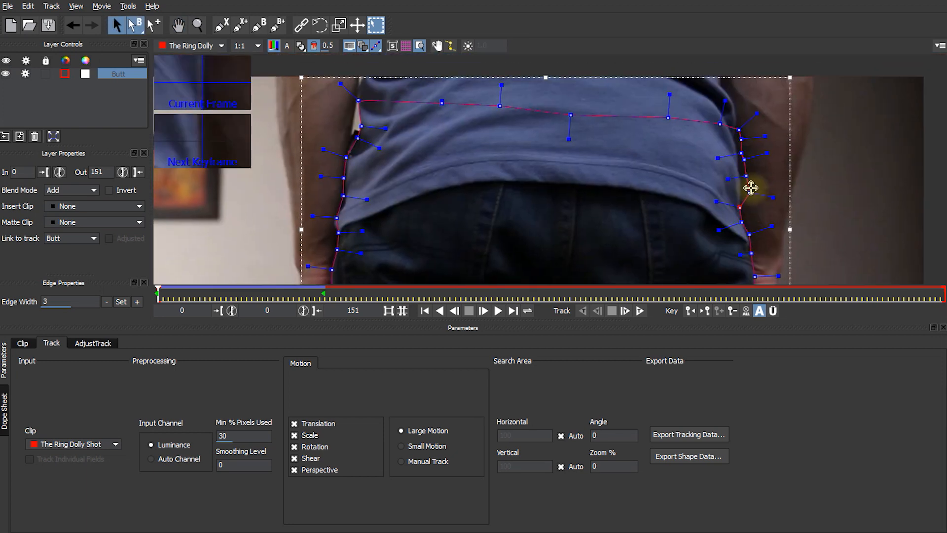
drag(735, 136, 744, 143)
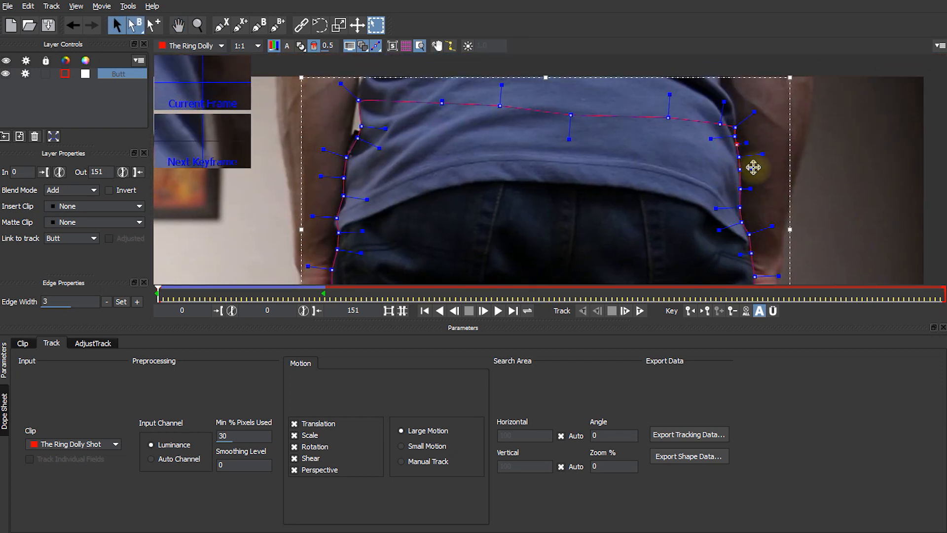
drag(340, 215, 345, 199)
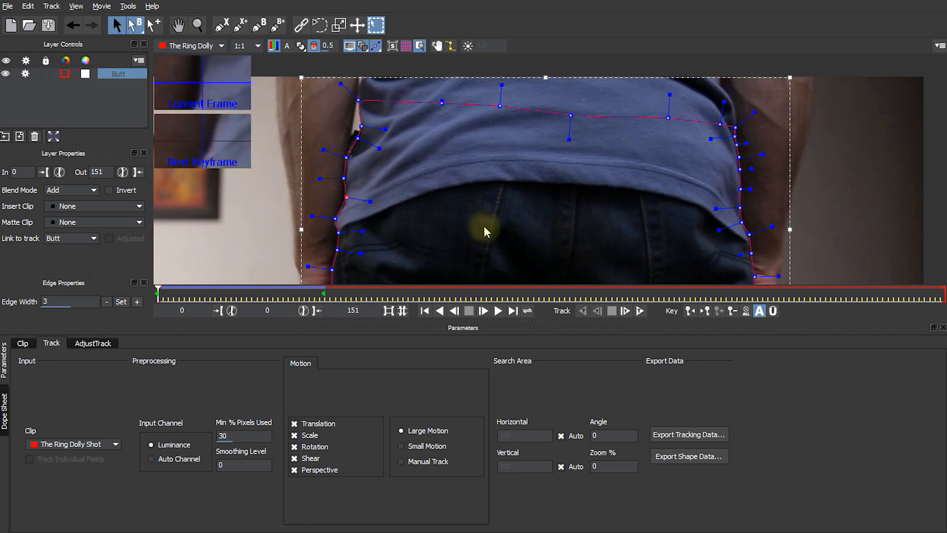
mouse_move(554, 184)
mouse_down()
mouse_move(565, 247)
mouse_move(560, 179)
mouse_up()
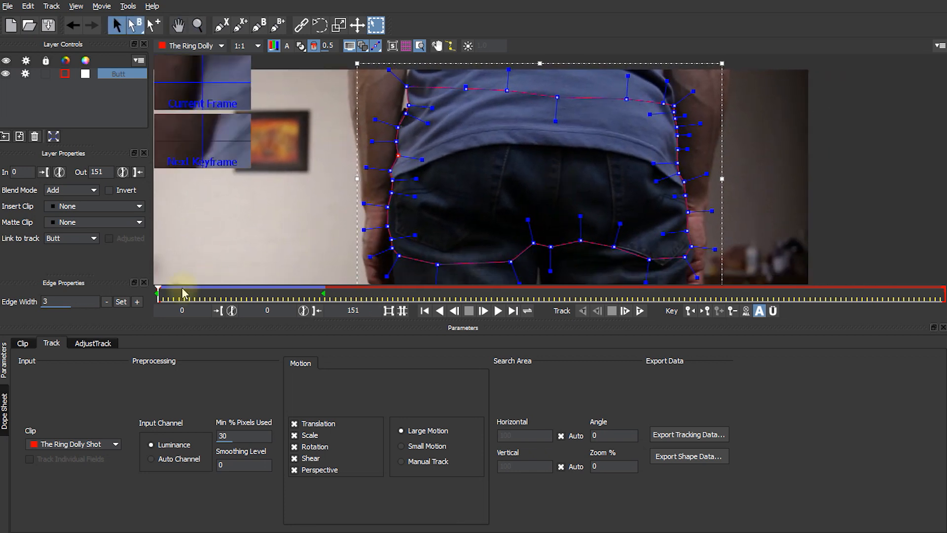
Step: Correct the Butt spline's outline at frame 16 to fit the edges of the man's body
drag(159, 296, 240, 305)
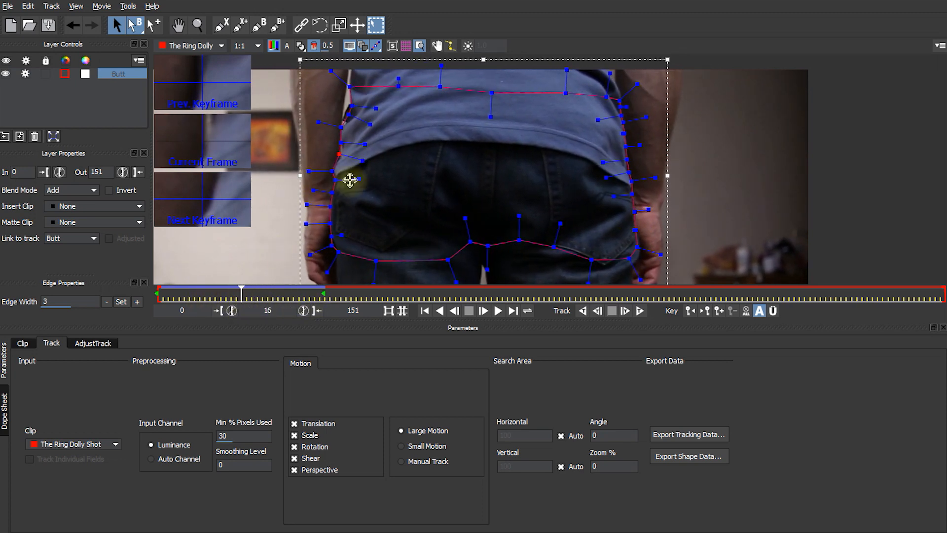
key(z)
drag(332, 117, 354, 134)
key(z)
drag(587, 142, 508, 120)
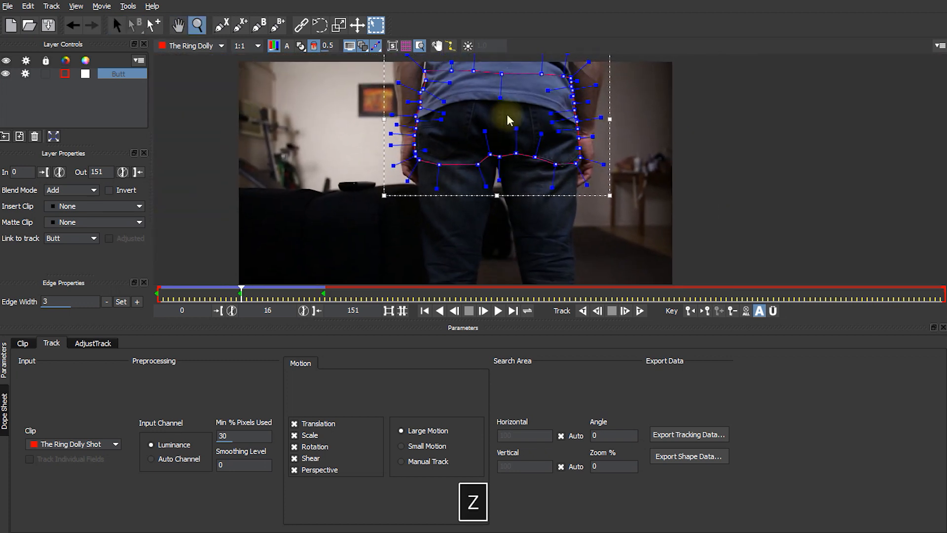
Step: Check the Butt spline between frames 16 and 32, and track it forward from frame 32 to frame 151
drag(241, 291, 322, 287)
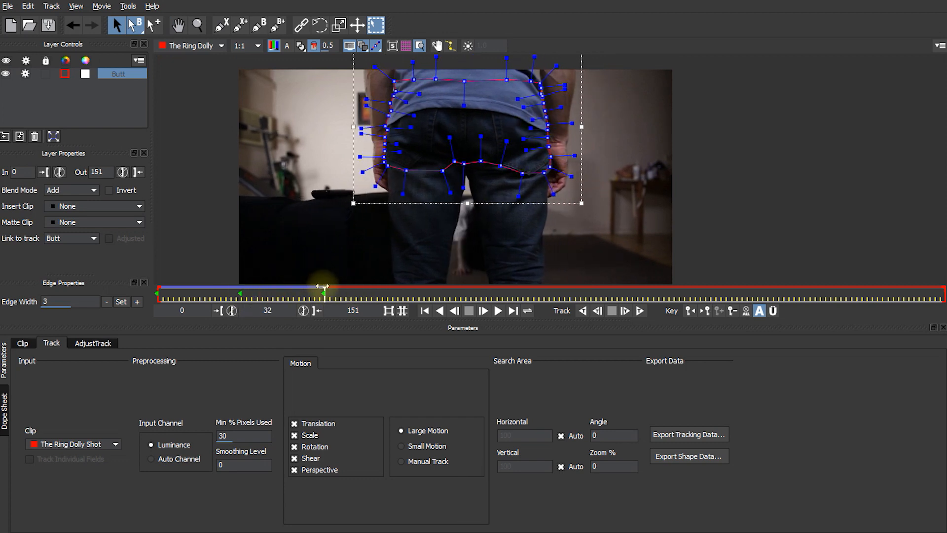
drag(326, 292, 283, 294)
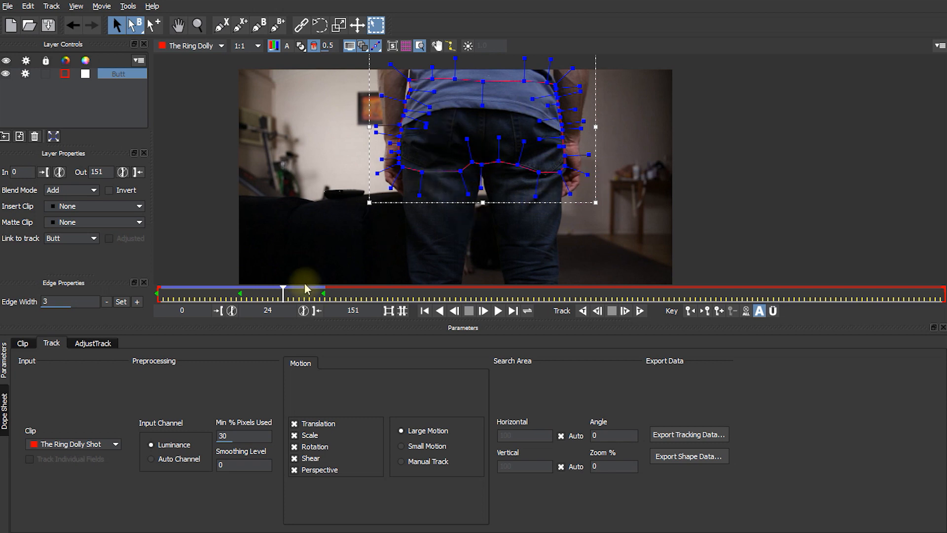
drag(282, 294, 322, 293)
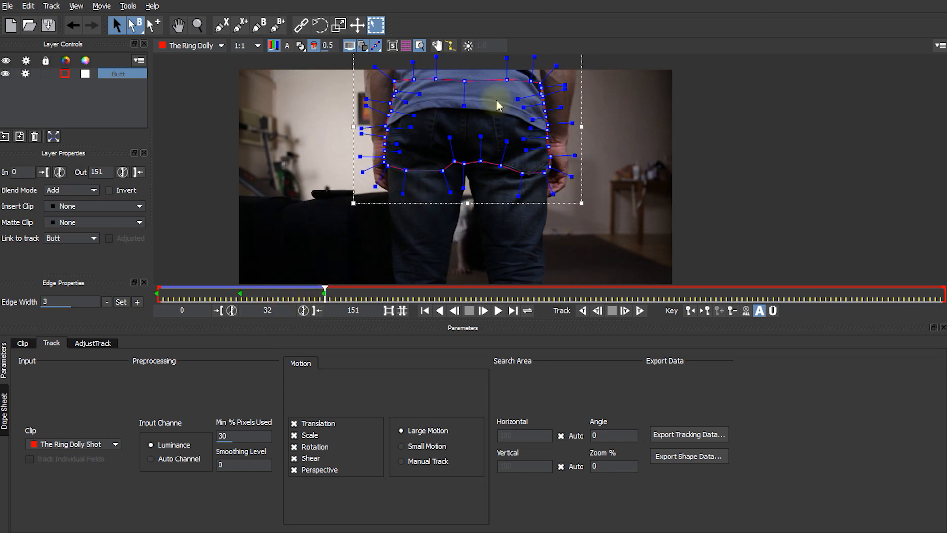
click(641, 310)
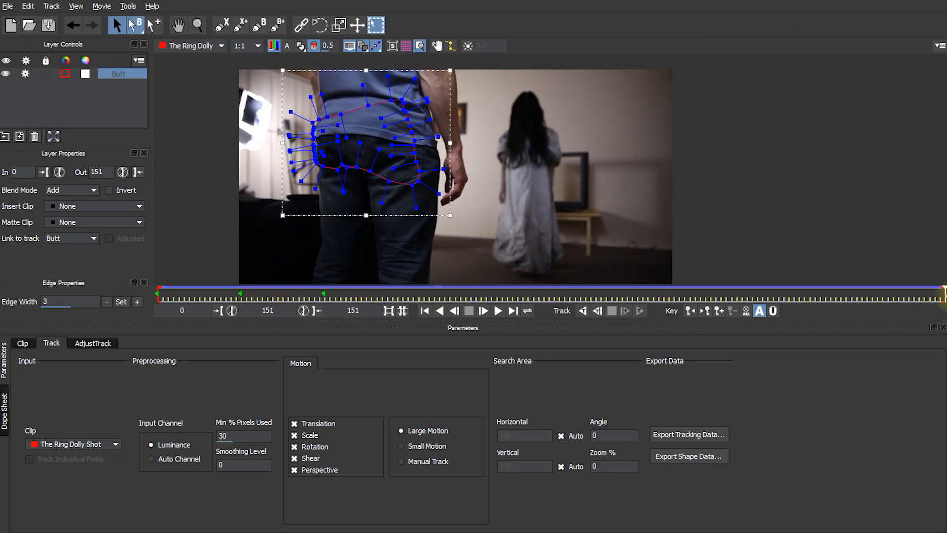
Step: Check the Butt spline near the end of the clip and refit its outline to the man's body at frame 151
drag(938, 296, 888, 294)
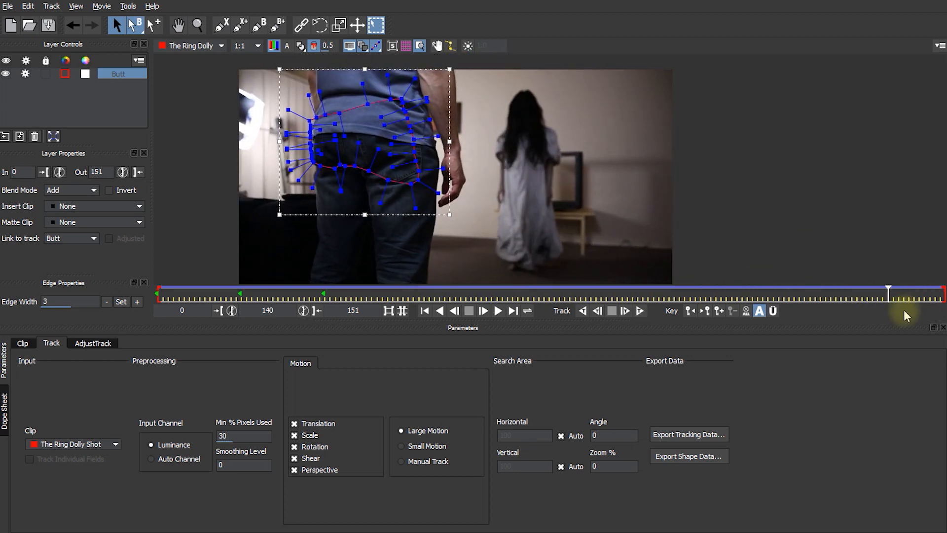
drag(881, 293, 867, 293)
drag(801, 288, 941, 295)
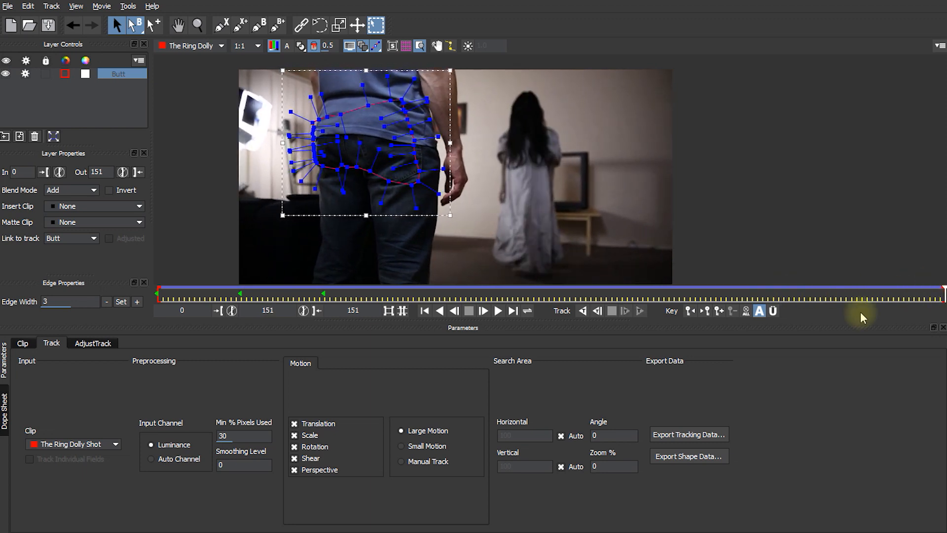
key(z)
drag(413, 120, 310, 88)
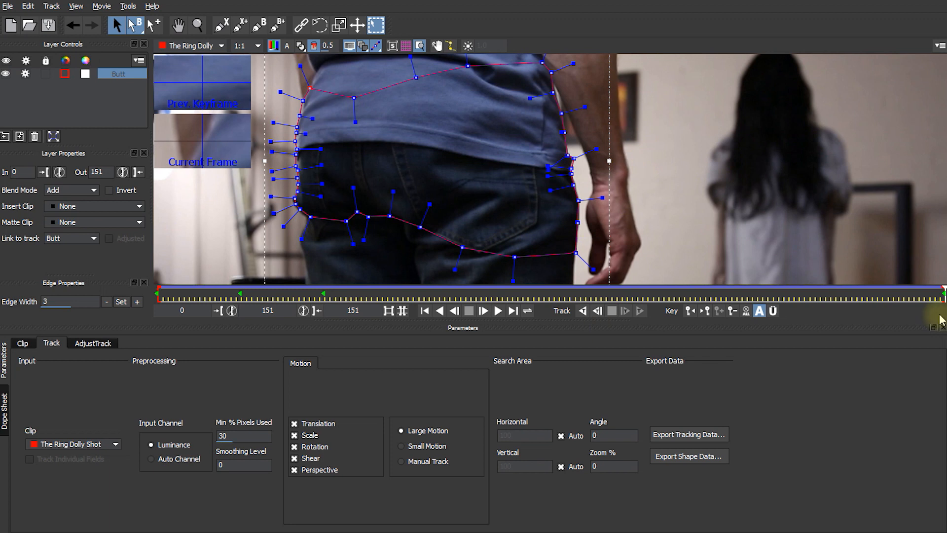
Step: Correct the Butt spline's points along both side edges of the shirt and jeans at frame 84
drag(939, 298, 577, 299)
key(x)
key(s)
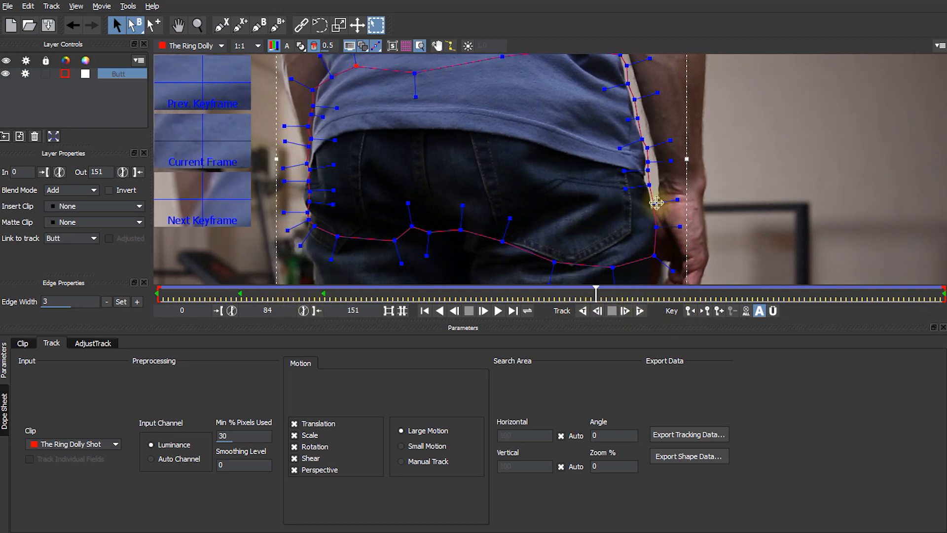
drag(653, 204, 650, 204)
click(309, 191)
mouse_move(309, 190)
mouse_down()
mouse_move(311, 106)
mouse_move(326, 76)
mouse_up()
Step: Refit the Butt spline to the body's edges at frames 55 and 70, and at one frame between 32 and 55
drag(595, 294, 444, 294)
mouse_move(666, 69)
mouse_down()
mouse_move(699, 115)
mouse_move(683, 194)
mouse_move(702, 211)
mouse_move(694, 260)
mouse_up()
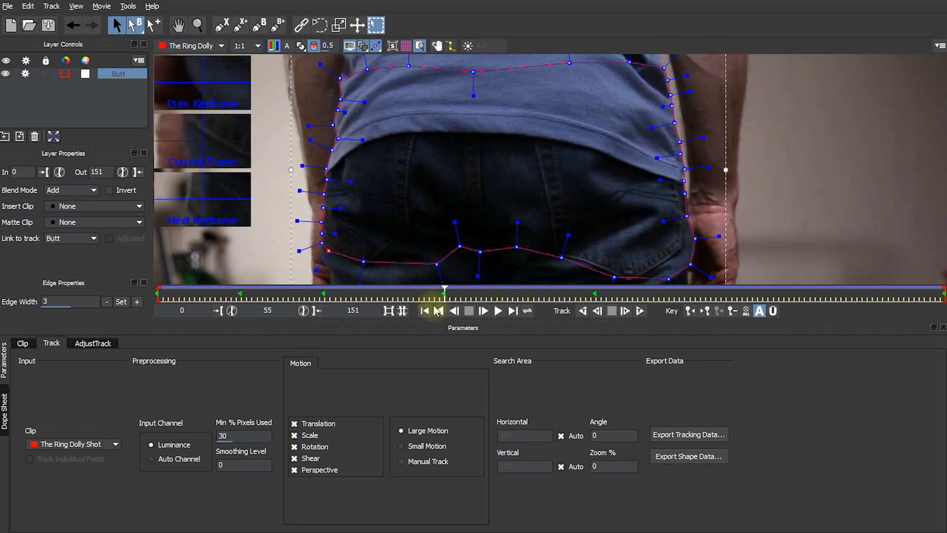
click(351, 296)
drag(433, 285, 523, 286)
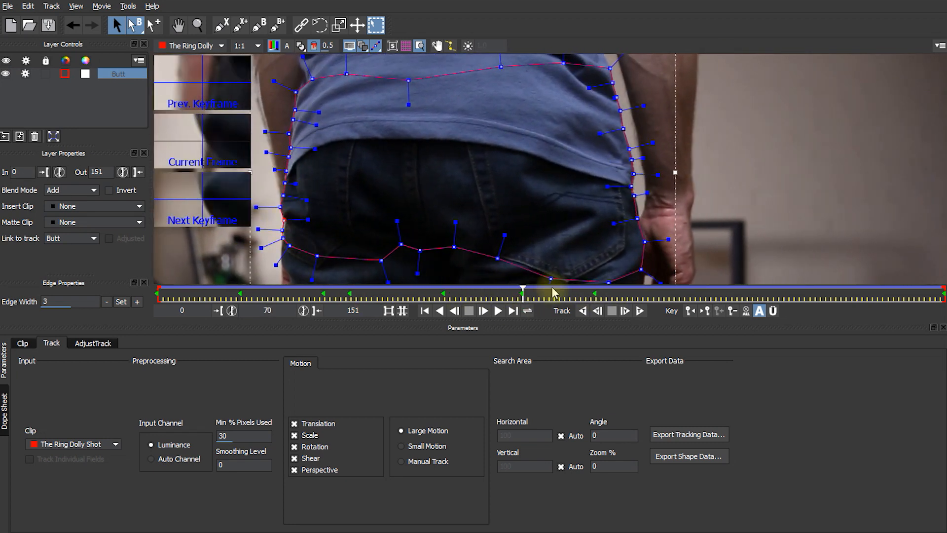
Step: Adjust the Butt spline at frames 101 and 124 to follow the shirt and jeans beside the man's arm
drag(516, 294, 685, 293)
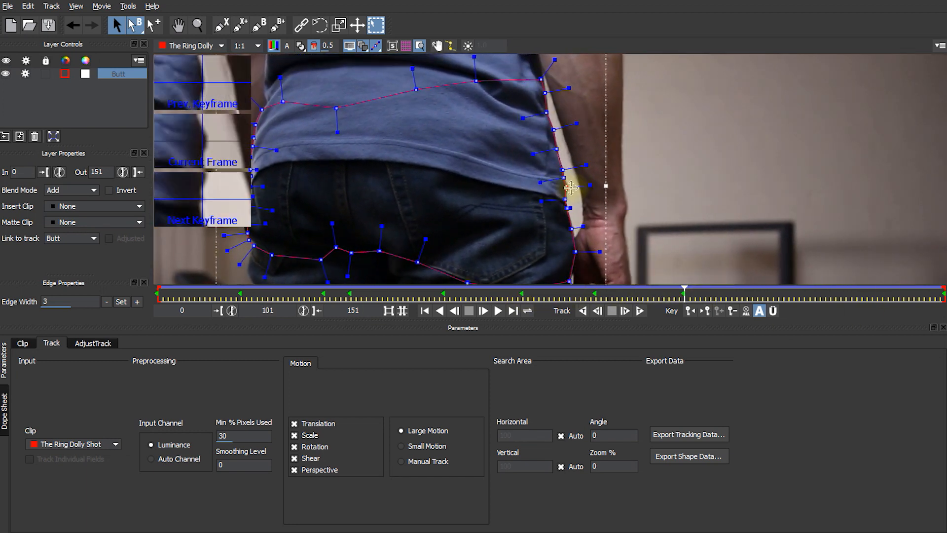
click(805, 295)
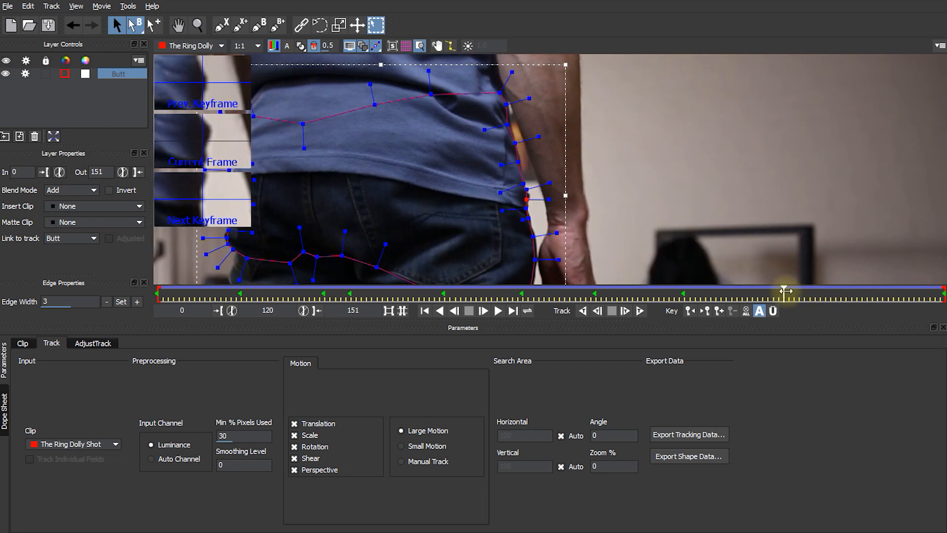
drag(531, 237, 532, 236)
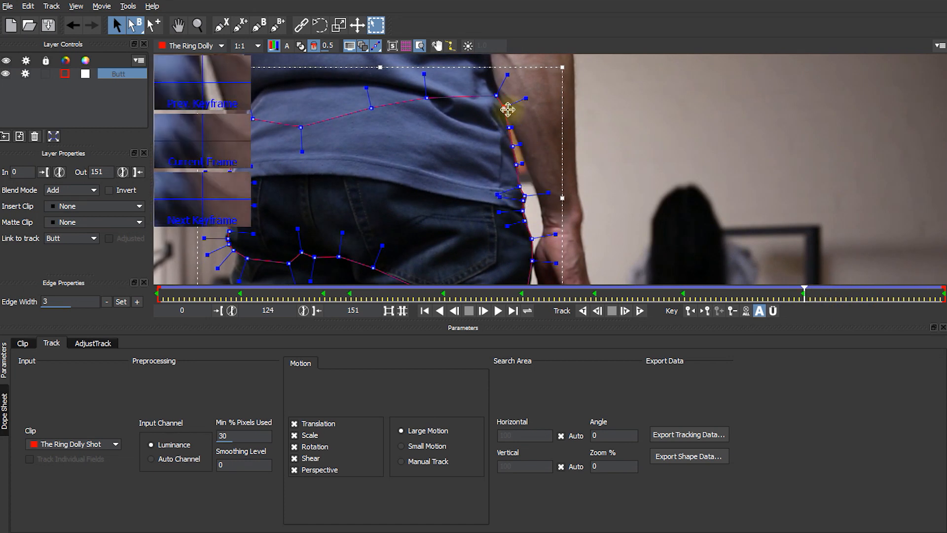
Step: Turn off tracking for the Butt layer and go to frame 43 with the man's legs in view
mouse_move(805, 293)
mouse_down()
mouse_move(260, 297)
mouse_move(819, 303)
mouse_up()
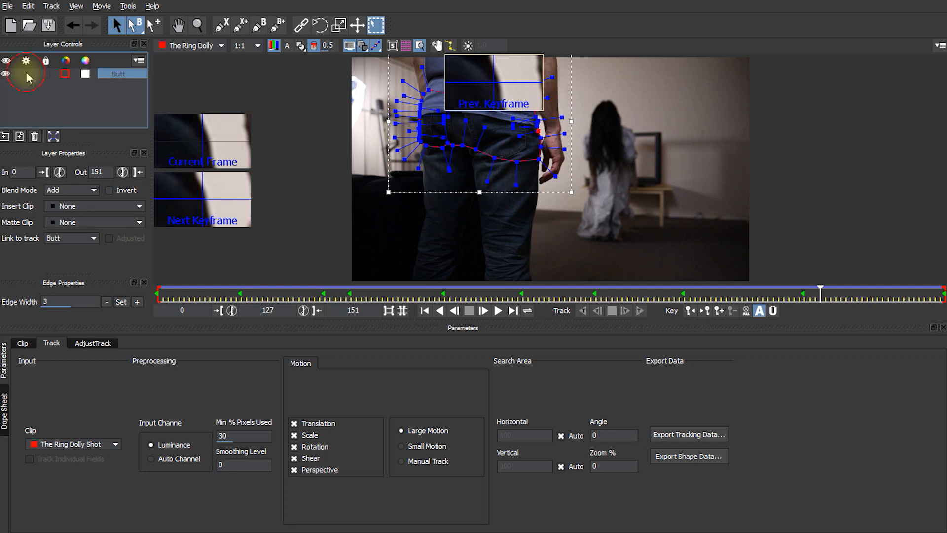
drag(822, 295, 450, 298)
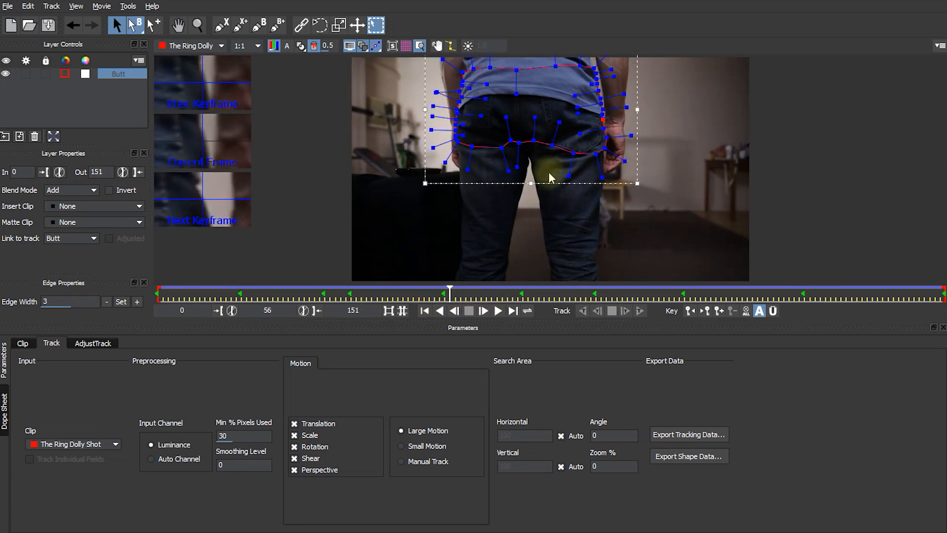
drag(435, 298, 394, 296)
key(z)
drag(531, 197, 567, 191)
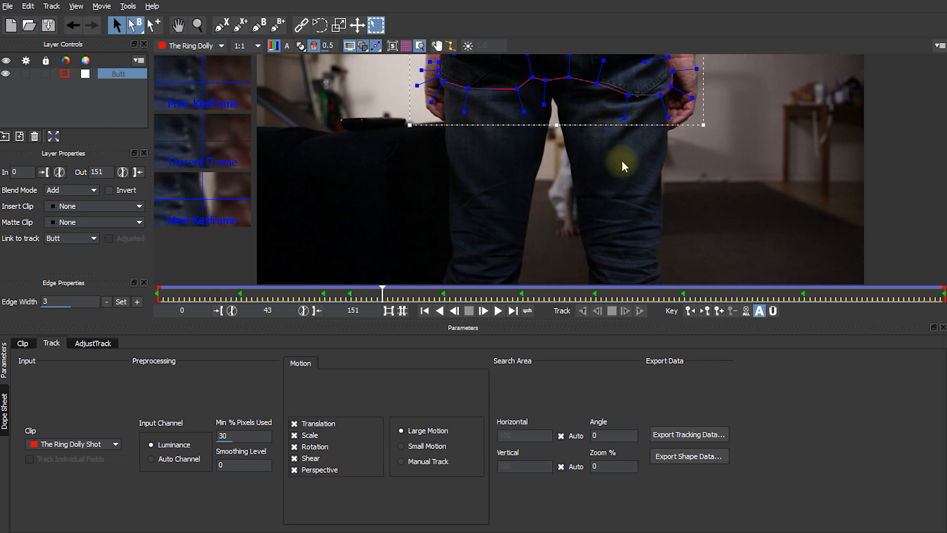
Step: Draw an X-spline around the man's left thigh at frame 43, from below the back pocket to the knee
click(221, 28)
click(443, 76)
click(446, 90)
click(445, 106)
click(448, 154)
click(448, 168)
click(449, 189)
click(450, 209)
click(520, 256)
click(526, 235)
click(528, 223)
click(532, 200)
click(533, 183)
click(542, 161)
click(546, 145)
click(552, 116)
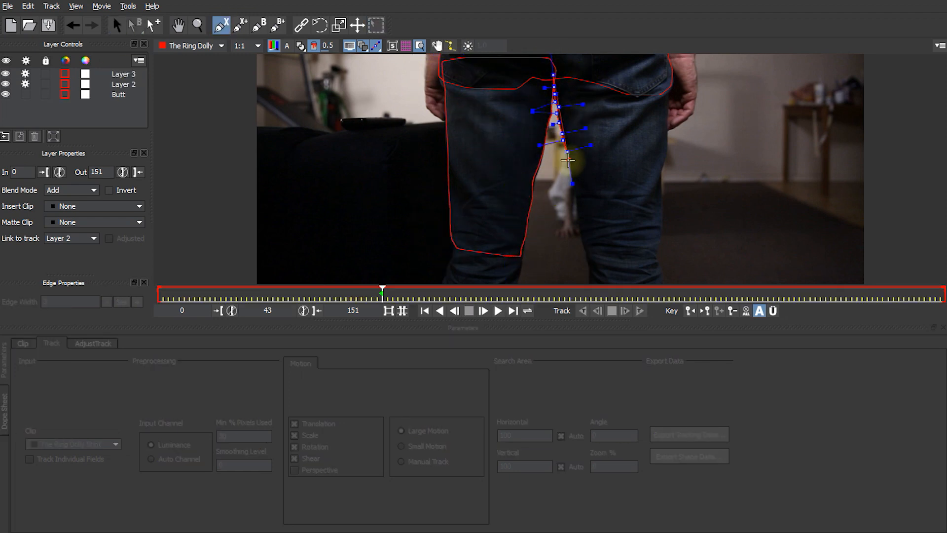
Step: Draw a second X-spline around the man's right thigh at frame 43 and fit its points to the jeans' edge
click(588, 263)
click(658, 267)
click(661, 214)
click(662, 176)
click(669, 121)
click(670, 64)
click(636, 57)
click(584, 59)
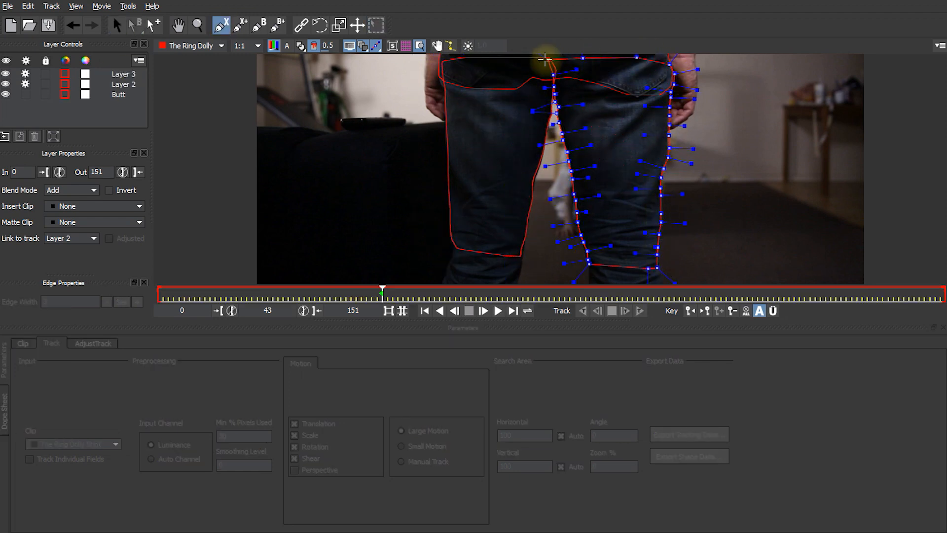
right_click(565, 69)
click(534, 178)
click(670, 125)
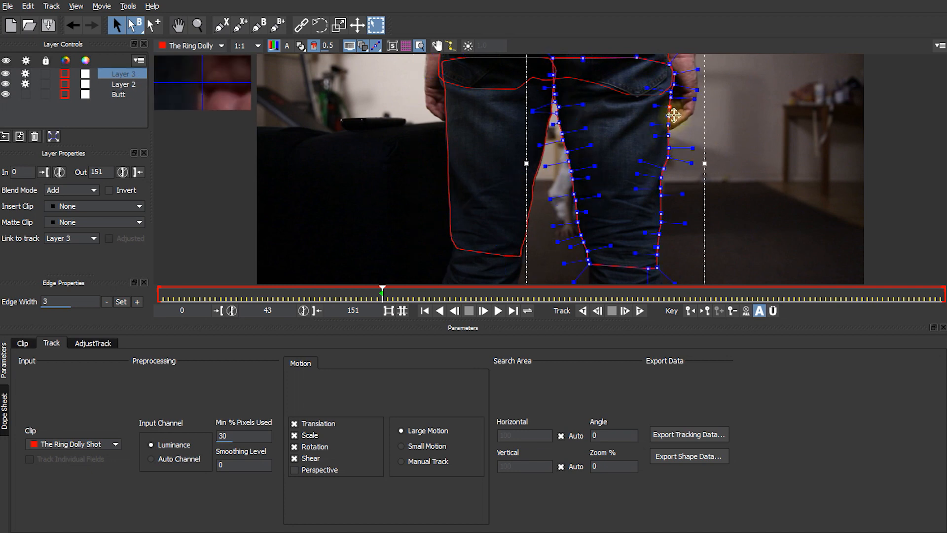
Step: Rename Layer 3 as Right Thigh and Layer 2 as Left Thigh
double_click(124, 74)
text(Right Thigh)
key(Return)
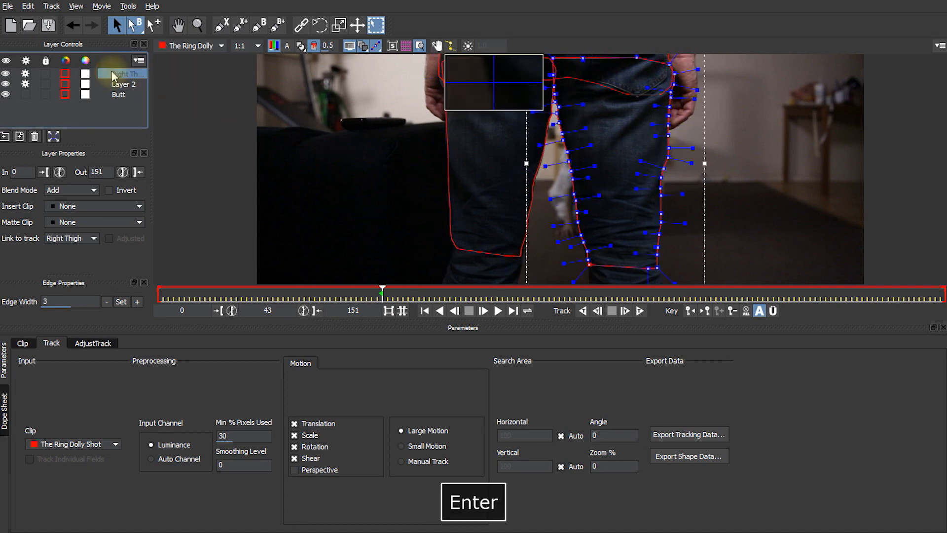
double_click(126, 83)
text(Left Thigh)
key(Return)
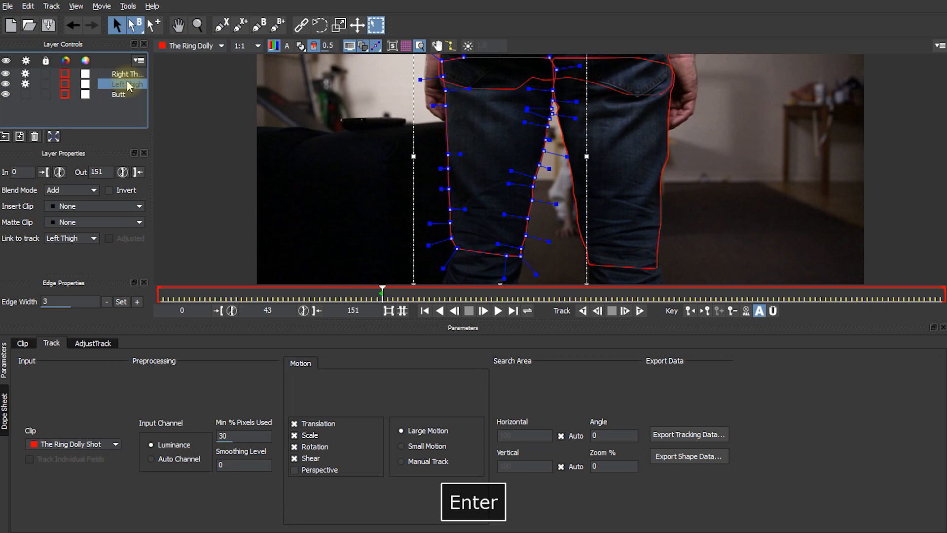
Step: Reorder the layers so that Butt is first, followed by Left Thigh and Right Thigh
drag(124, 74, 127, 90)
click(120, 77)
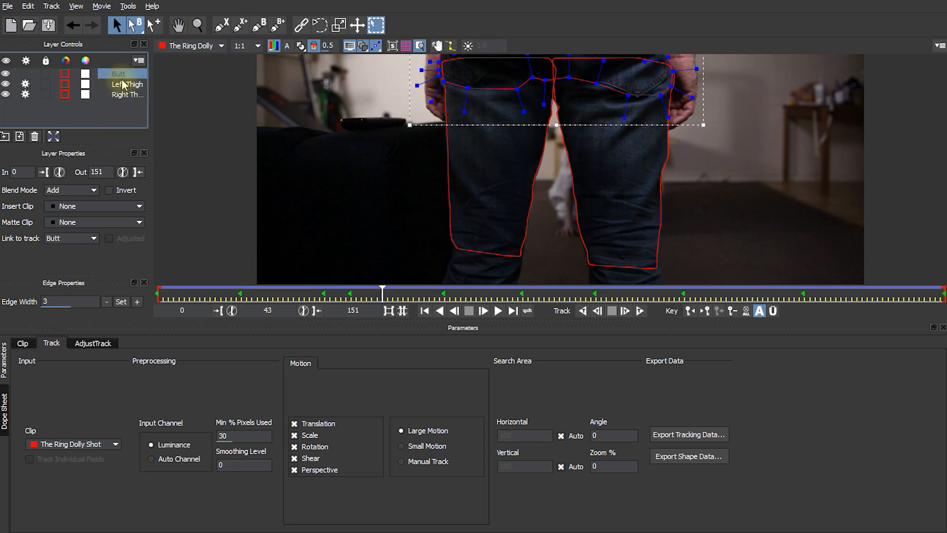
drag(576, 111, 554, 182)
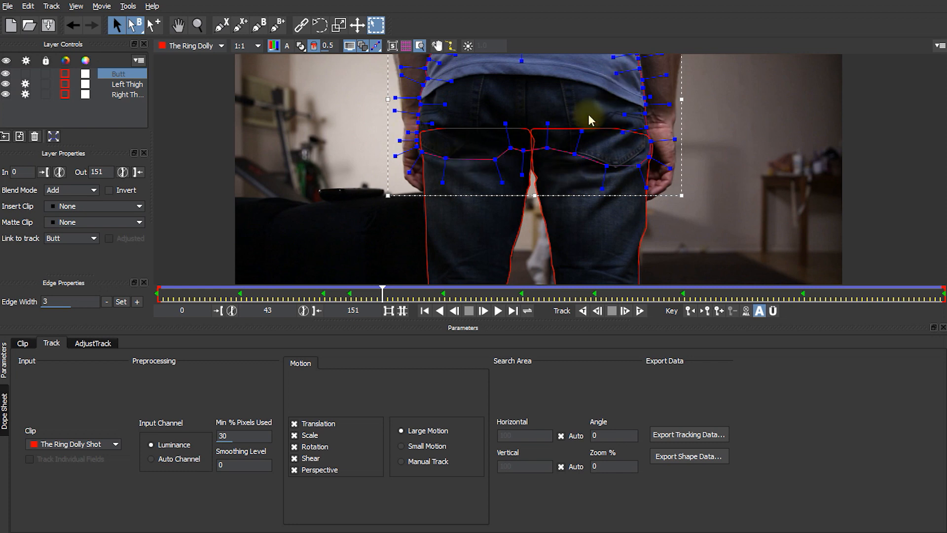
key(z)
mouse_move(603, 209)
mouse_down()
mouse_move(612, 161)
mouse_move(599, 206)
mouse_up()
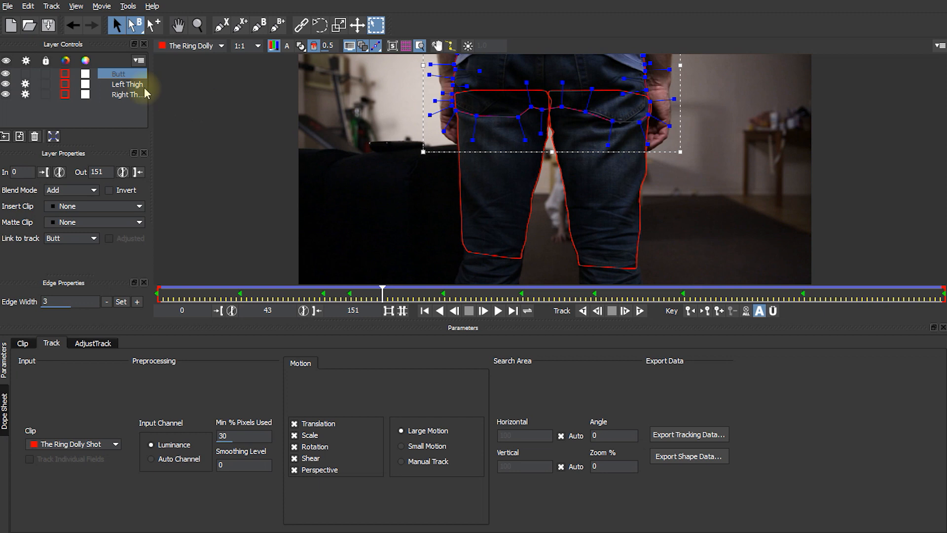
Step: Enable Perspective motion for the Left Thigh and Right Thigh layers and track both backward from frame 43 to frame 0
click(127, 85)
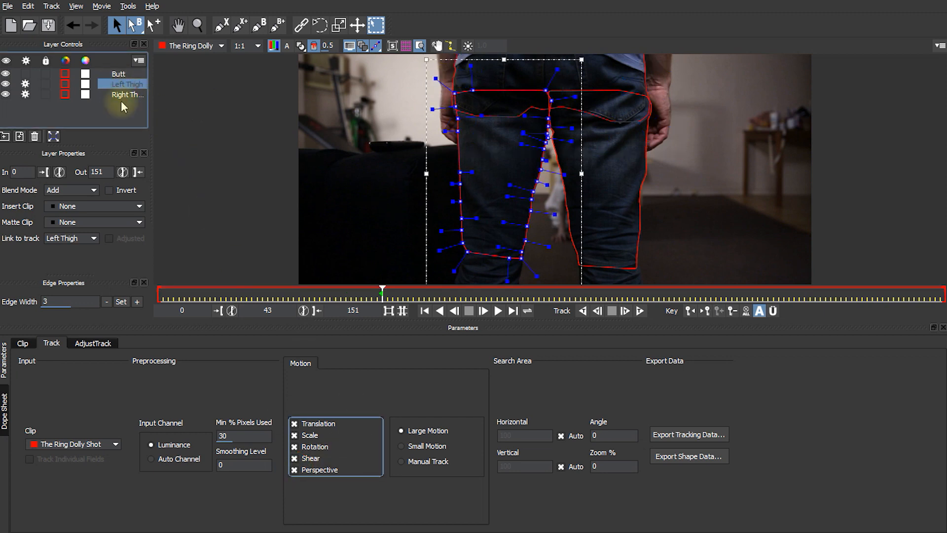
click(119, 95)
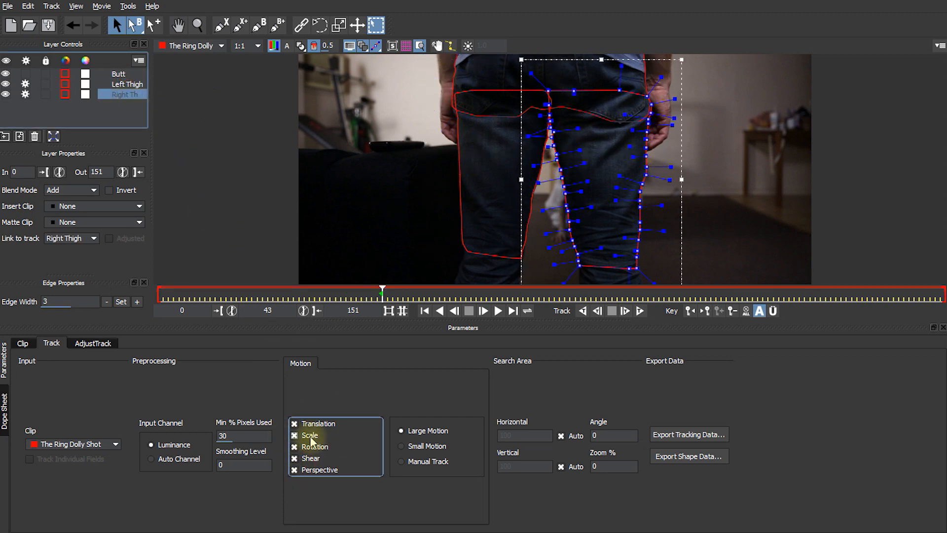
click(581, 314)
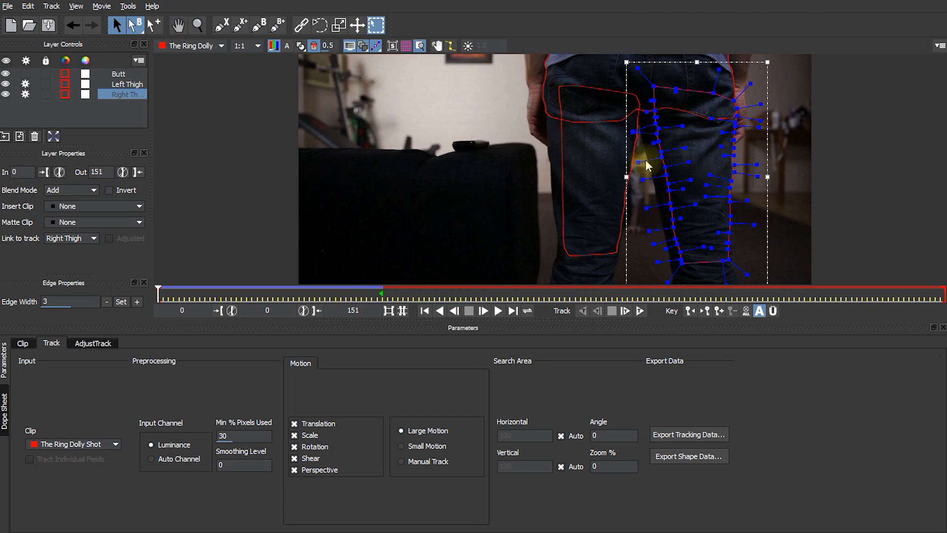
Step: Adjust the Right Thigh spline's points at frame 0 to follow the inner and outer edges of the leg
key(z)
drag(679, 182, 653, 260)
key(ctrl+a)
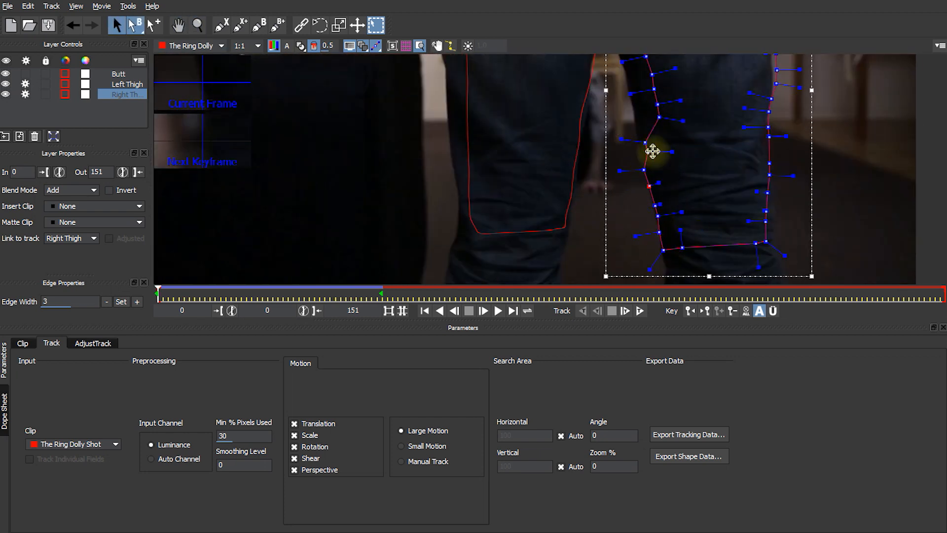
key(x)
drag(748, 164, 744, 218)
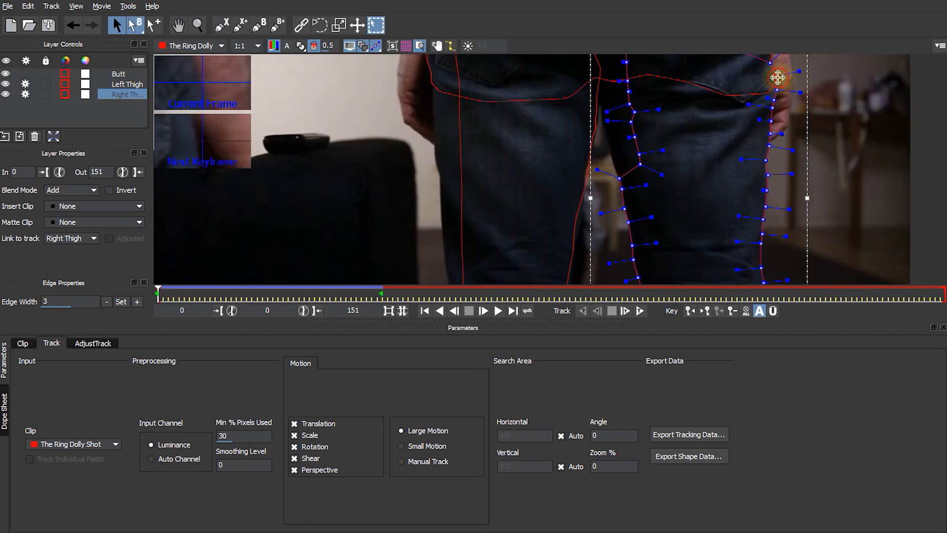
drag(693, 144, 685, 205)
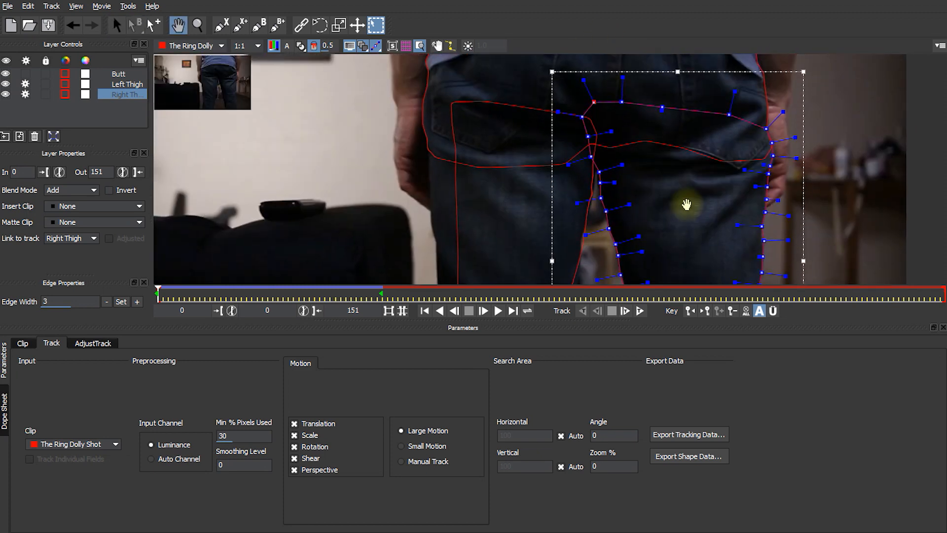
Step: Fit the Left Thigh spline to the leg at frame 0, inserting extra points along the thigh's outer edge
click(454, 201)
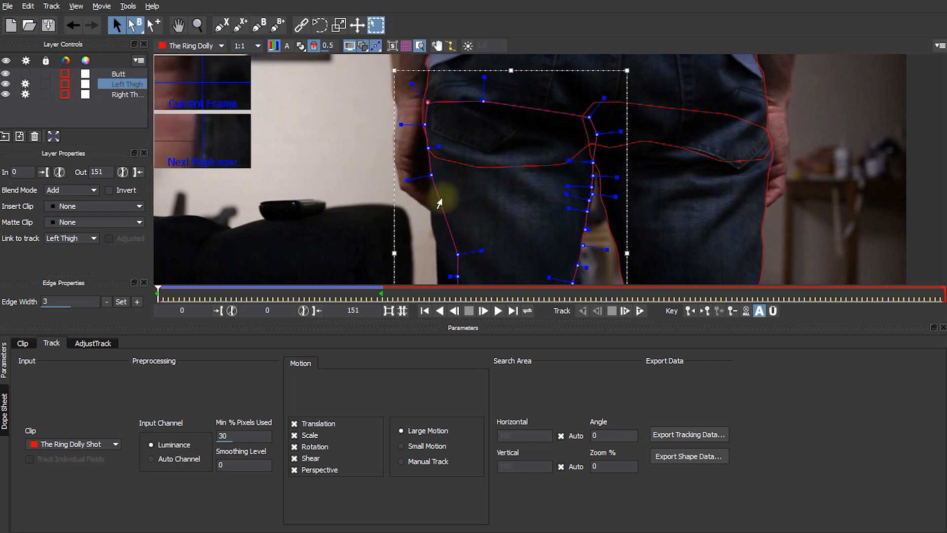
scroll(482, 186, down, 2)
drag(441, 184, 468, 212)
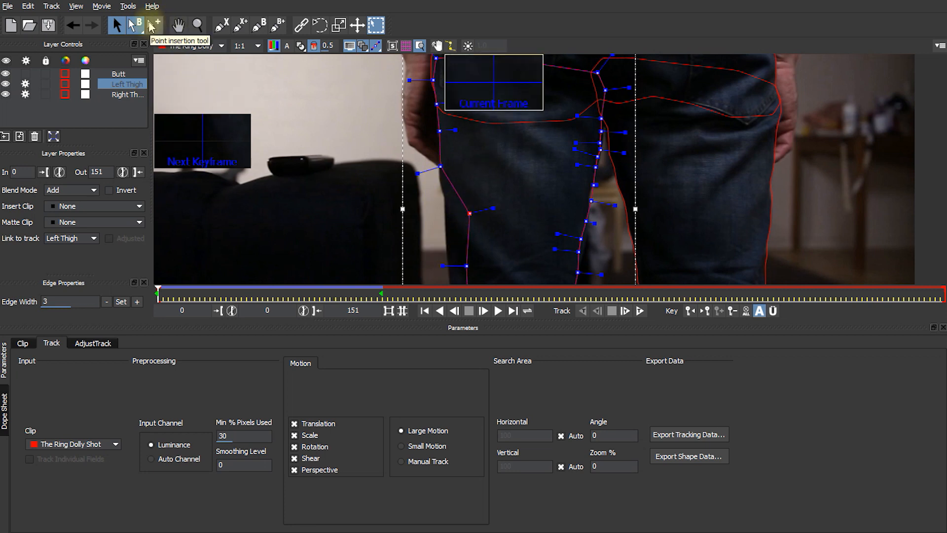
click(457, 198)
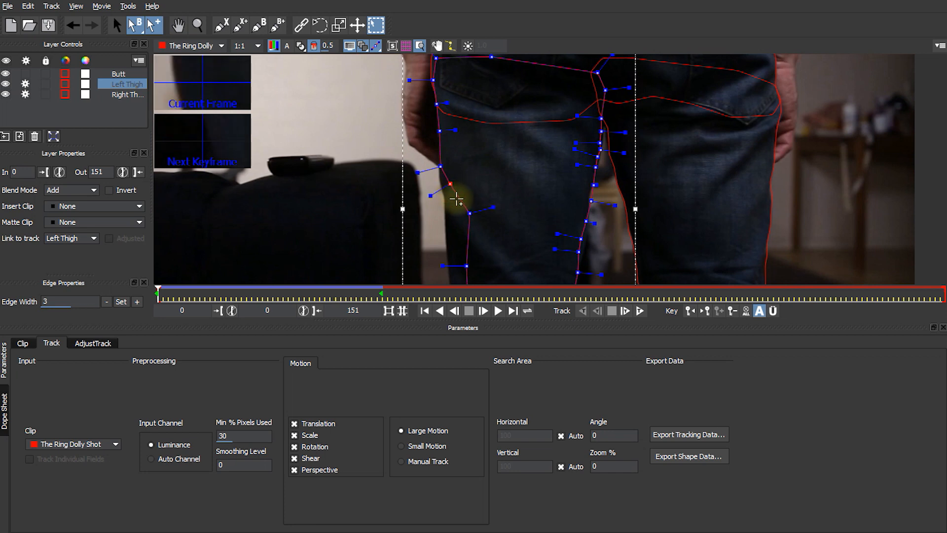
click(466, 236)
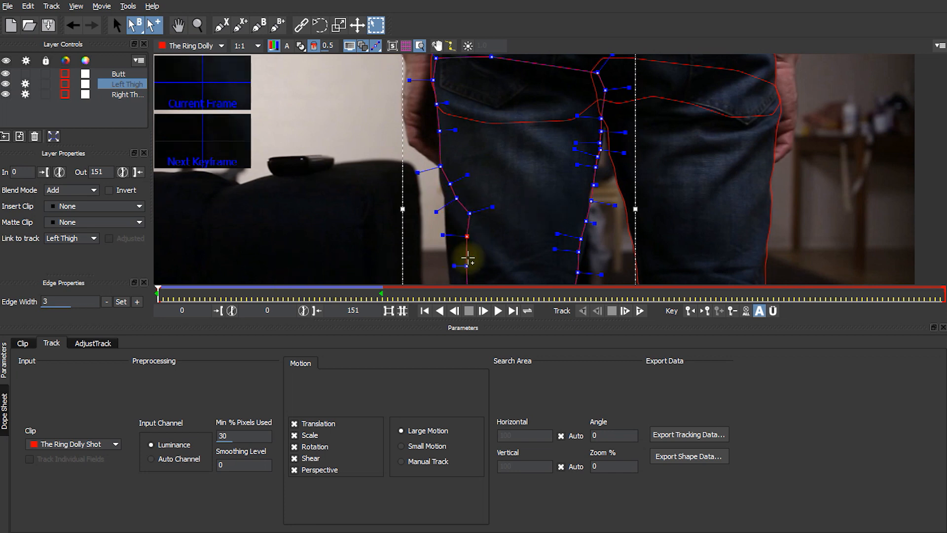
click(468, 256)
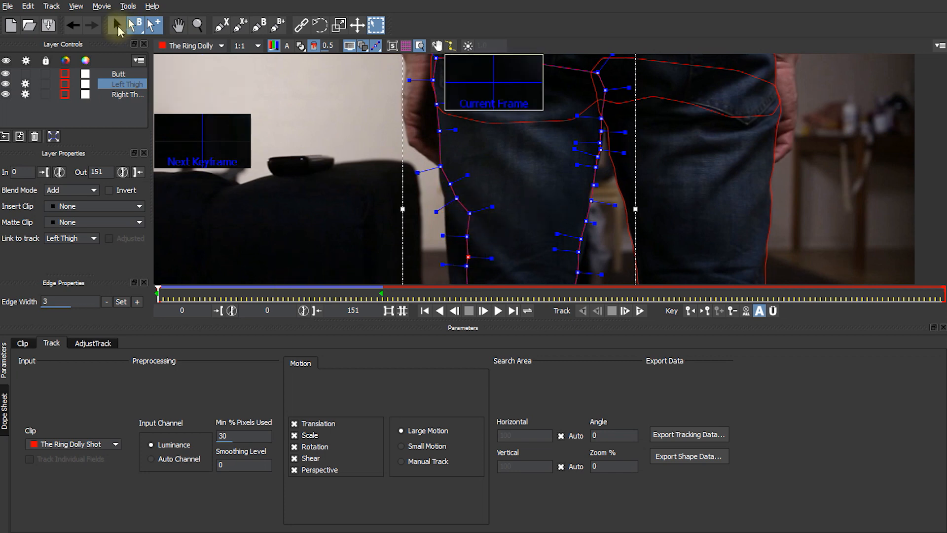
click(117, 27)
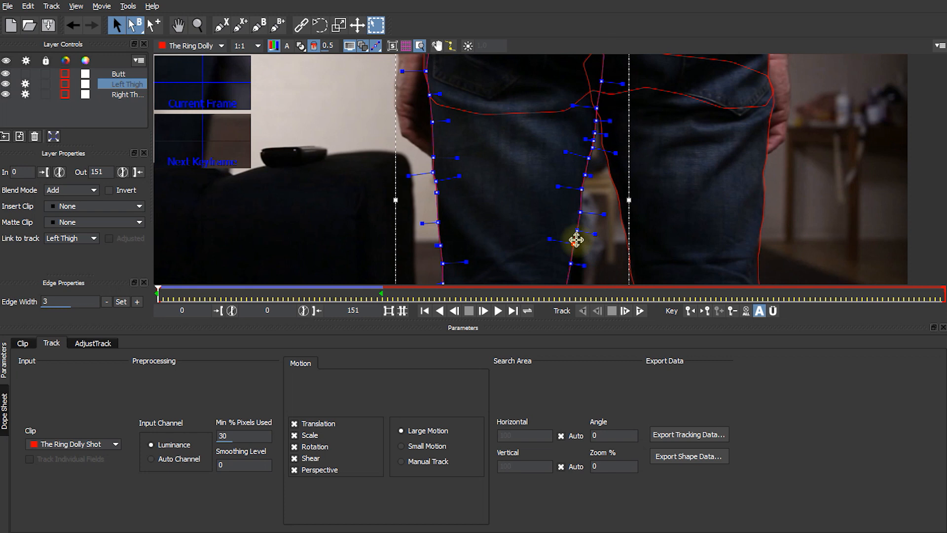
key(z)
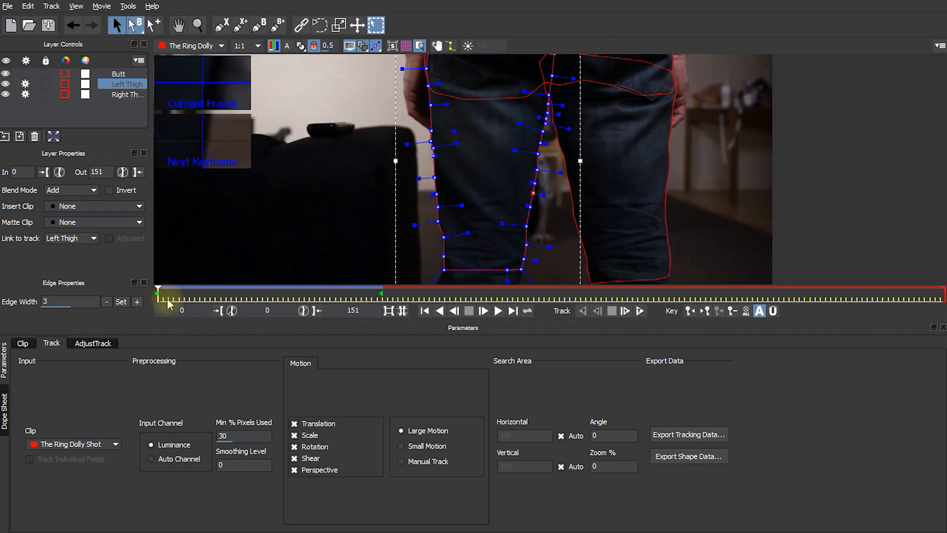
Step: Check the thigh splines between frames 0 and 31, and correct the Right Thigh spline's inner edge at frame 30
drag(159, 293, 322, 295)
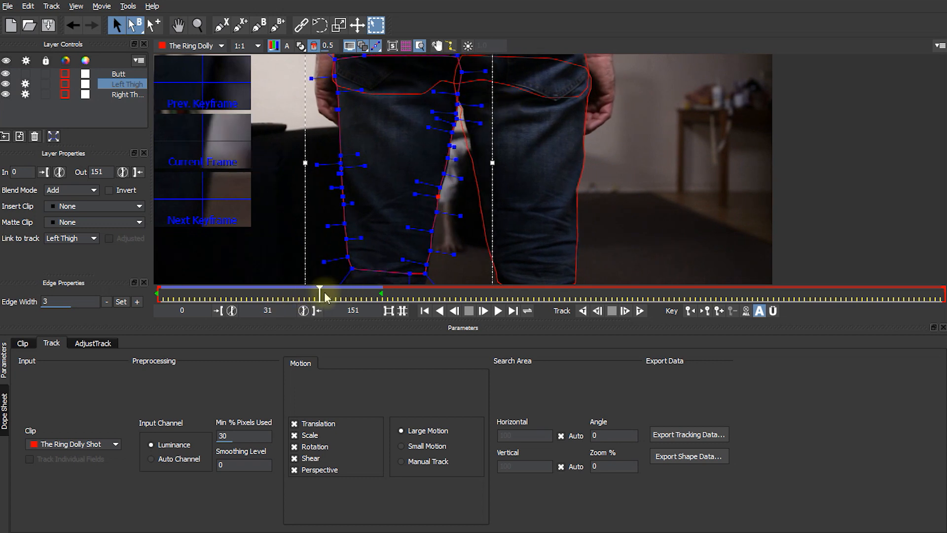
drag(313, 295, 315, 295)
click(466, 143)
key(z)
mouse_move(467, 143)
mouse_down()
mouse_move(451, 165)
mouse_move(499, 169)
mouse_move(481, 179)
mouse_move(466, 127)
mouse_up()
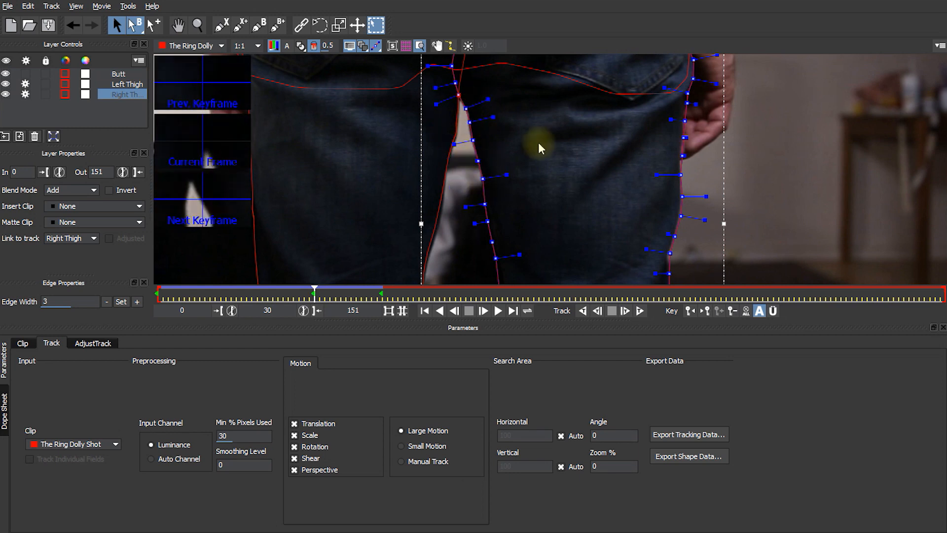
Step: Refine the Left Thigh and Right Thigh splines along the edges of both legs at frame 30
drag(728, 271, 689, 163)
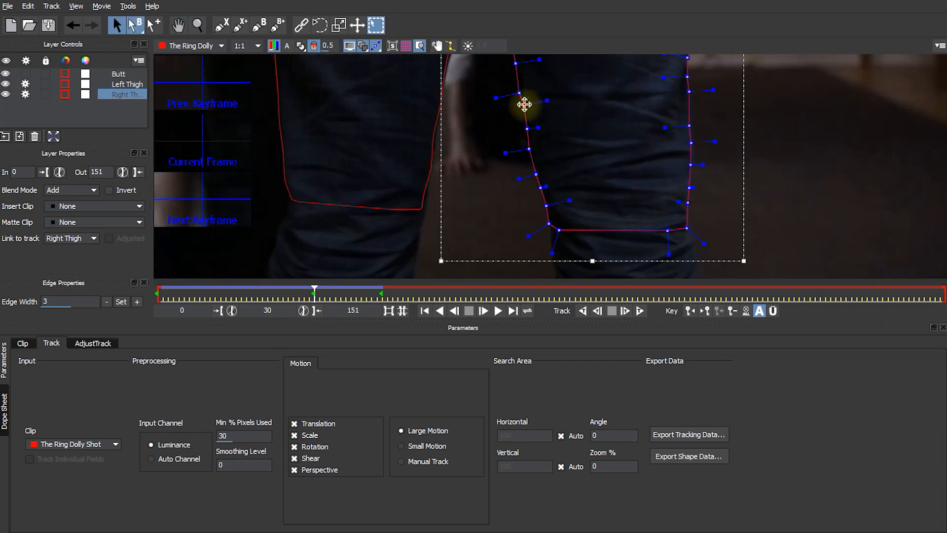
click(290, 190)
drag(290, 191, 342, 249)
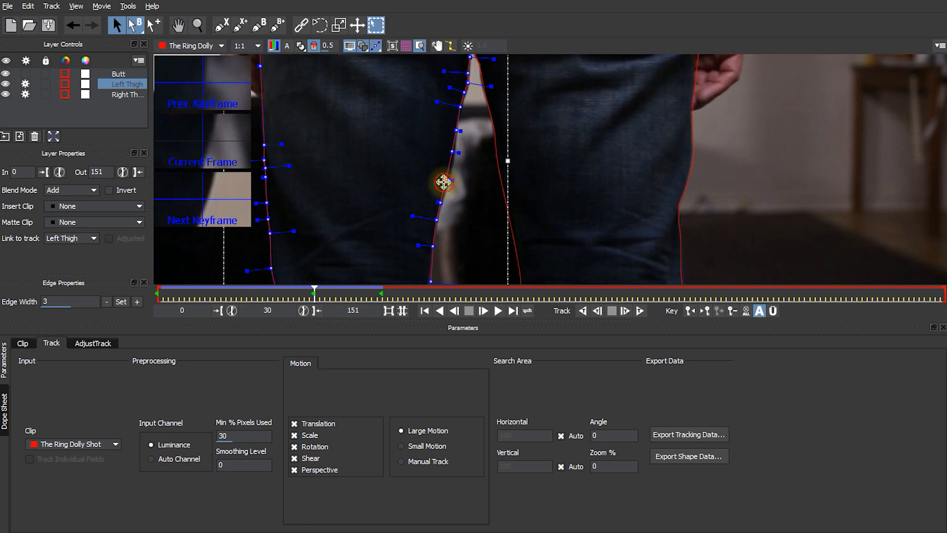
key(x)
drag(332, 117, 379, 265)
key(s)
click(720, 123)
click(718, 183)
key(z)
drag(600, 180, 495, 170)
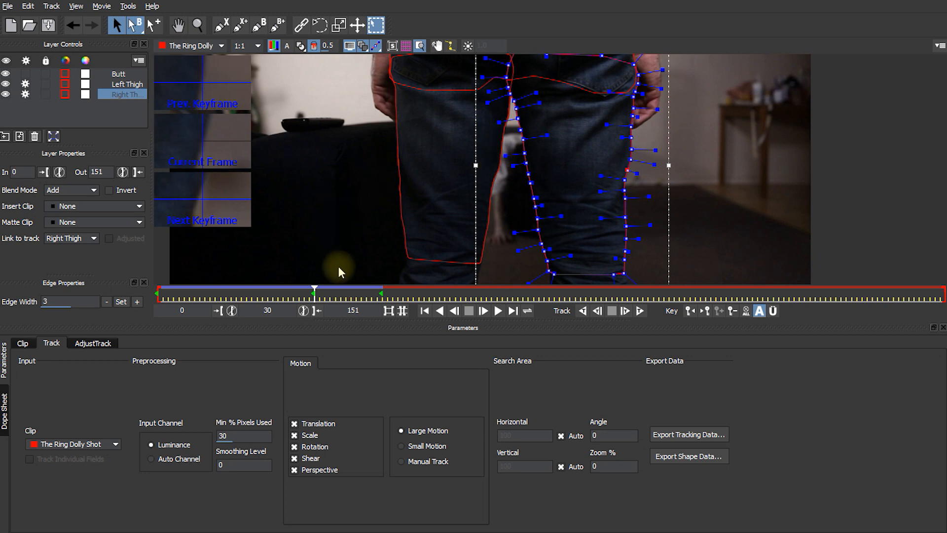
Step: Track the Left Thigh and Right Thigh layers forward from frame 43 to frame 151
drag(314, 294, 383, 298)
key(z)
drag(479, 225, 552, 170)
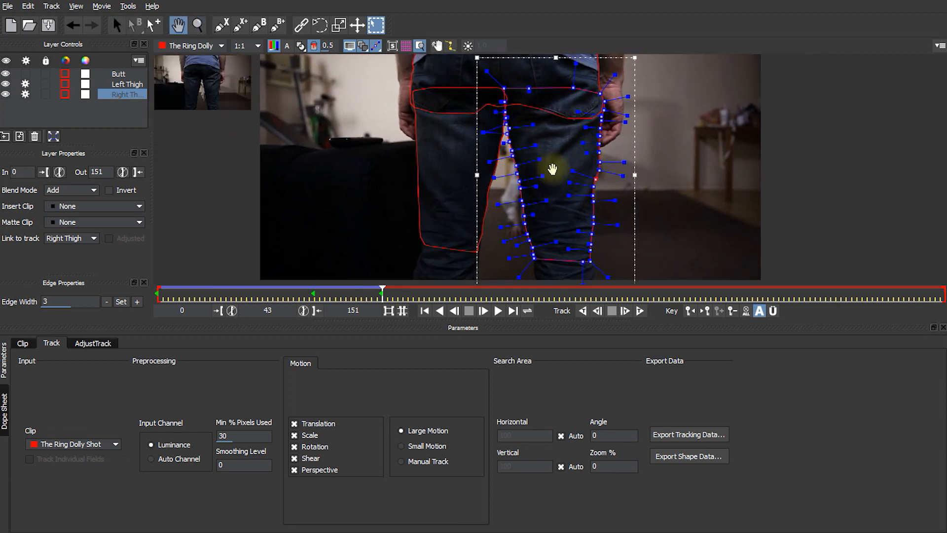
click(640, 311)
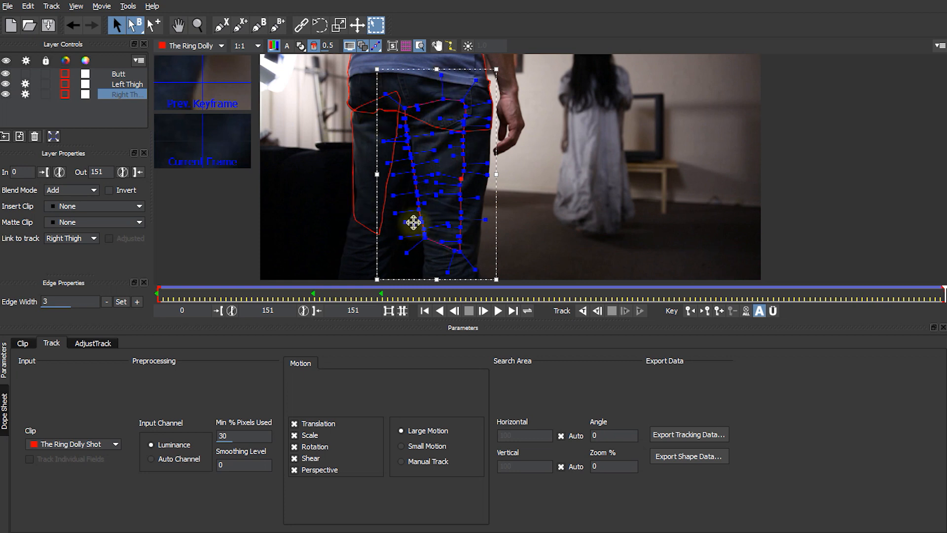
Step: Fit the Right Thigh spline to the leg at frame 151, moving its outer points out to the edge of the jeans
key(z)
drag(453, 183, 541, 85)
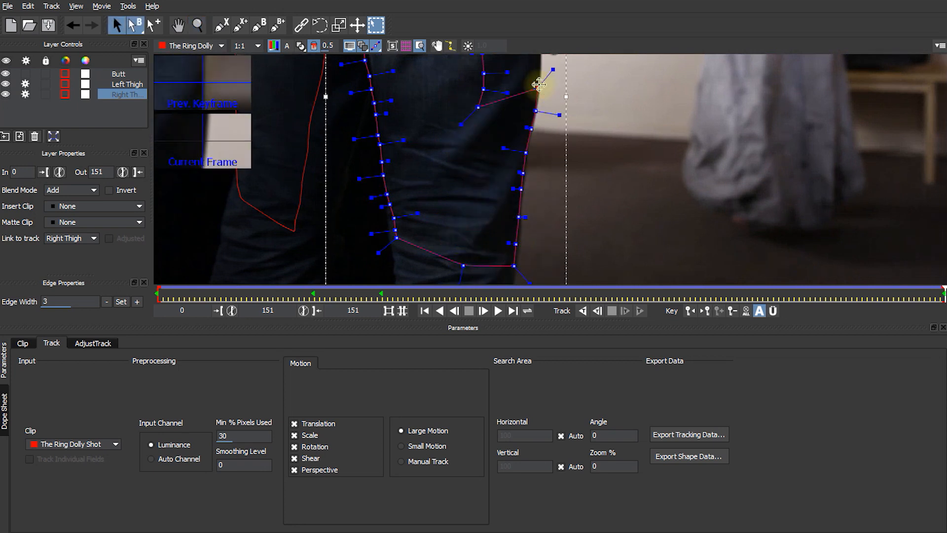
drag(484, 90, 537, 39)
drag(516, 242, 522, 173)
drag(403, 240, 389, 205)
drag(365, 60, 371, 64)
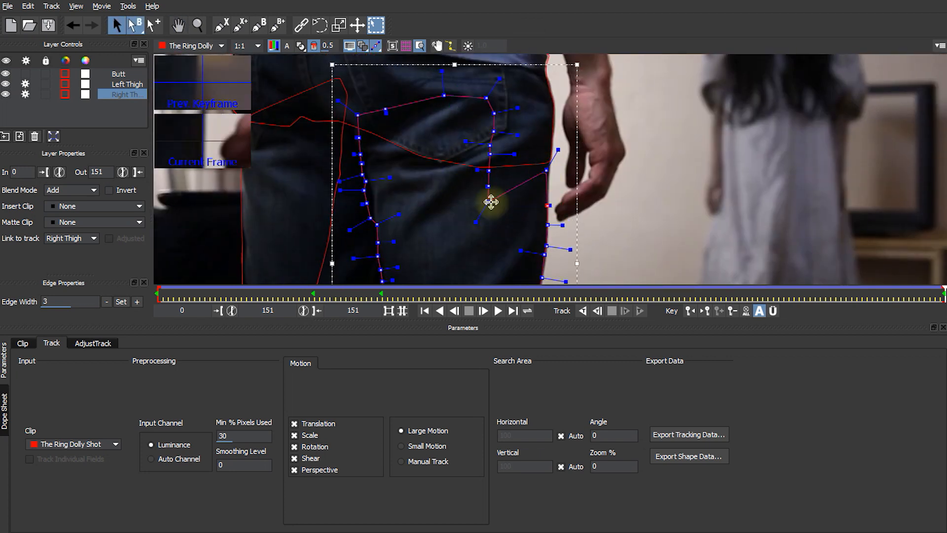
click(548, 168)
drag(549, 167, 526, 85)
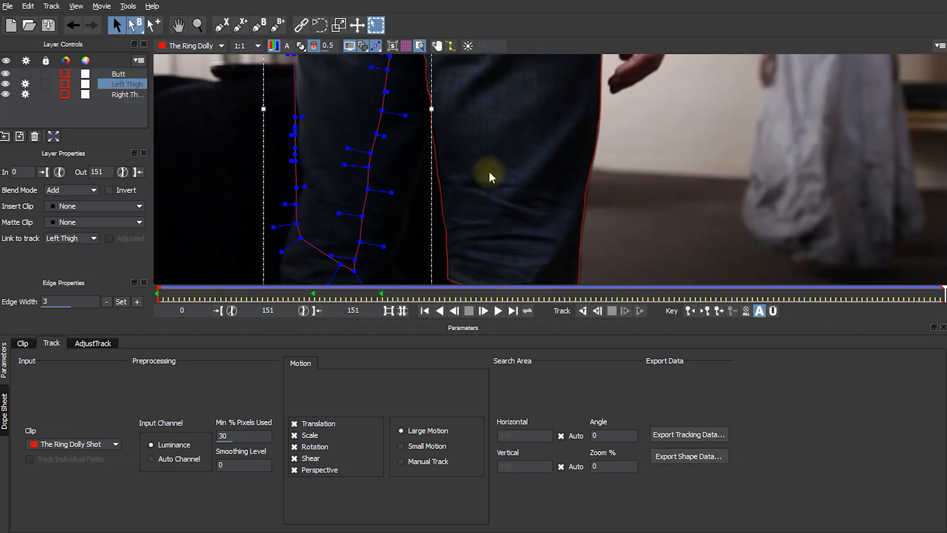
Step: Move the Right Thigh layer above the Left Thigh layer in the layer order
key(z)
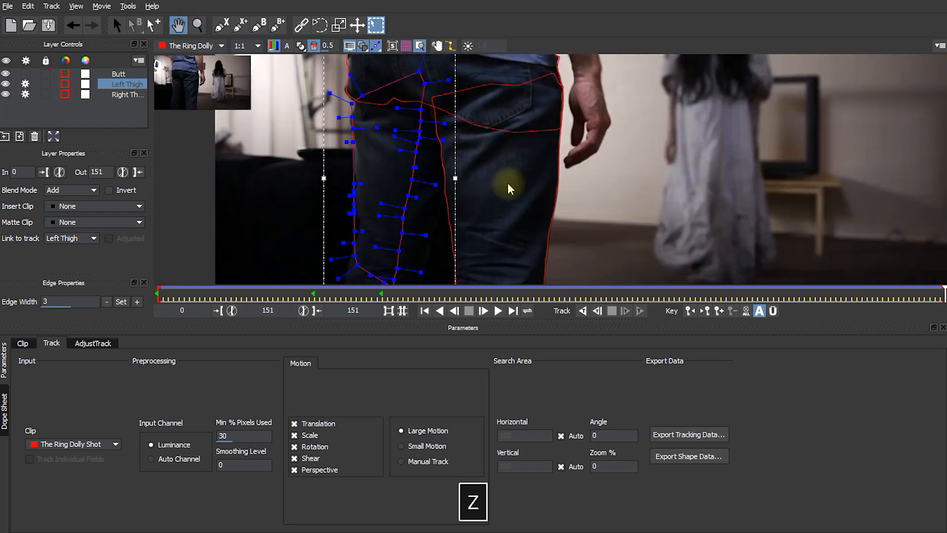
click(442, 165)
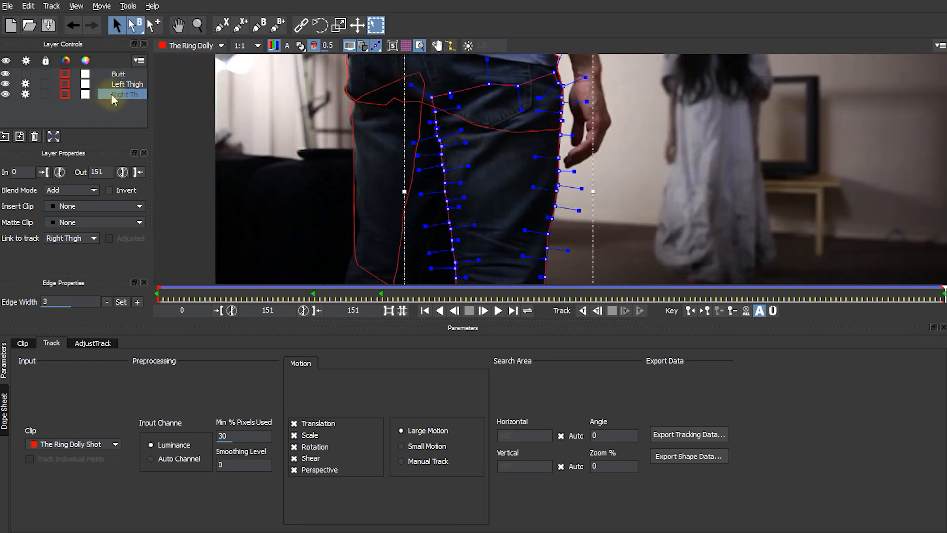
click(118, 86)
click(120, 95)
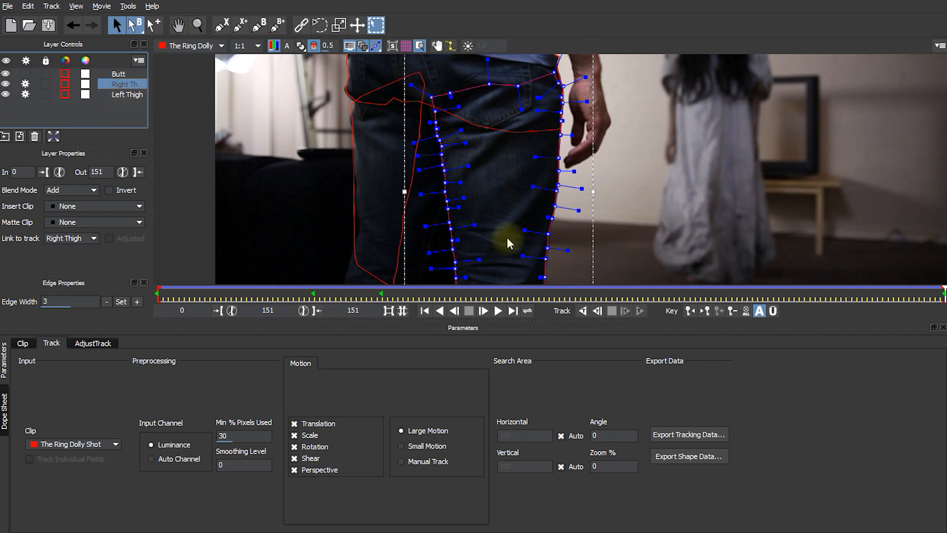
Step: Fit the Left Thigh spline's points to the inner and outer edges of the leg at frame 151
click(458, 166)
key(z)
drag(486, 169, 384, 106)
drag(355, 186, 355, 177)
drag(444, 239, 479, 47)
drag(341, 104, 347, 104)
key(z)
drag(529, 153, 590, 164)
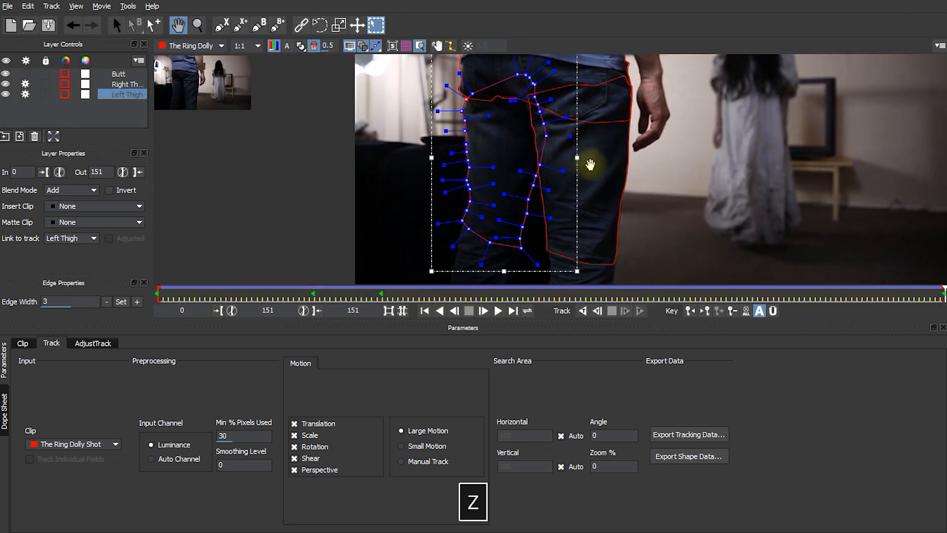
Step: Adjust the Right Thigh and Left Thigh splines to follow the leg edges at frame 85
drag(942, 294, 601, 295)
click(689, 236)
key(z)
click(690, 236)
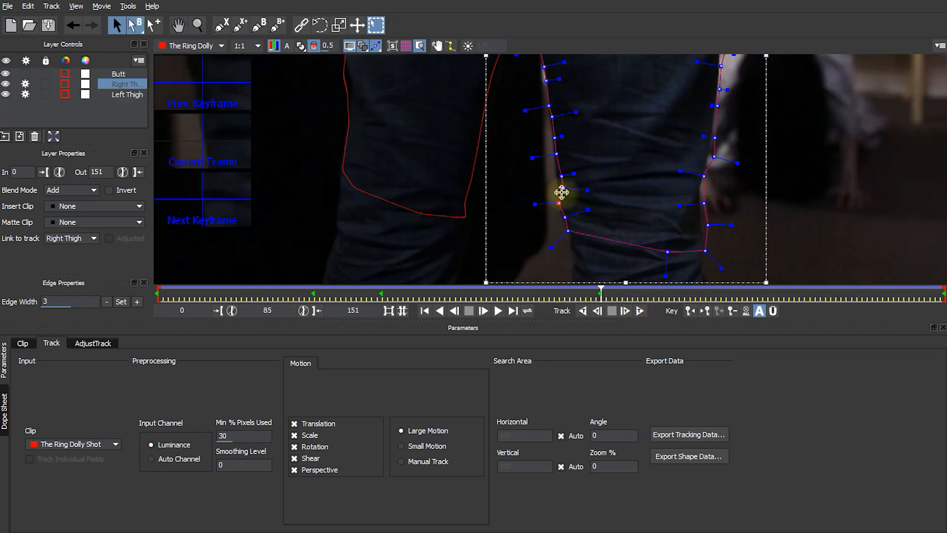
click(717, 131)
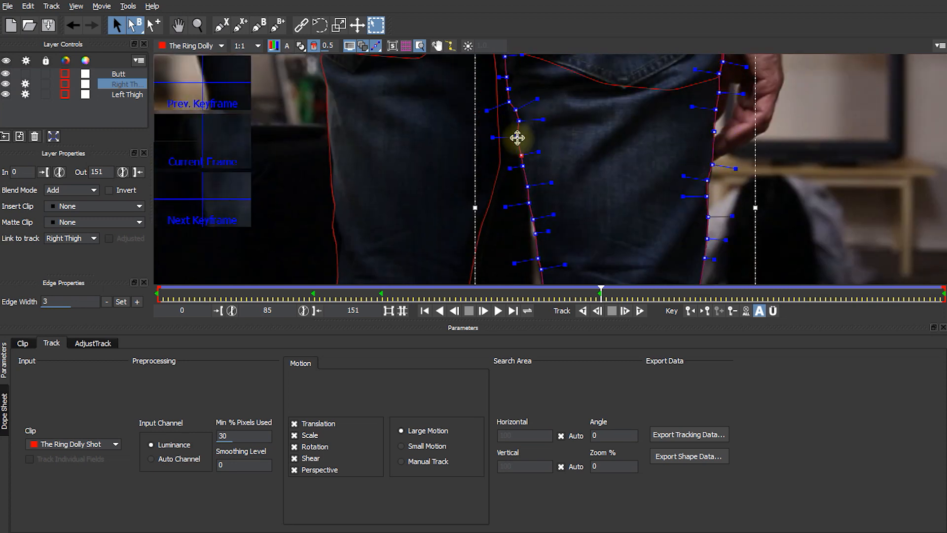
click(541, 235)
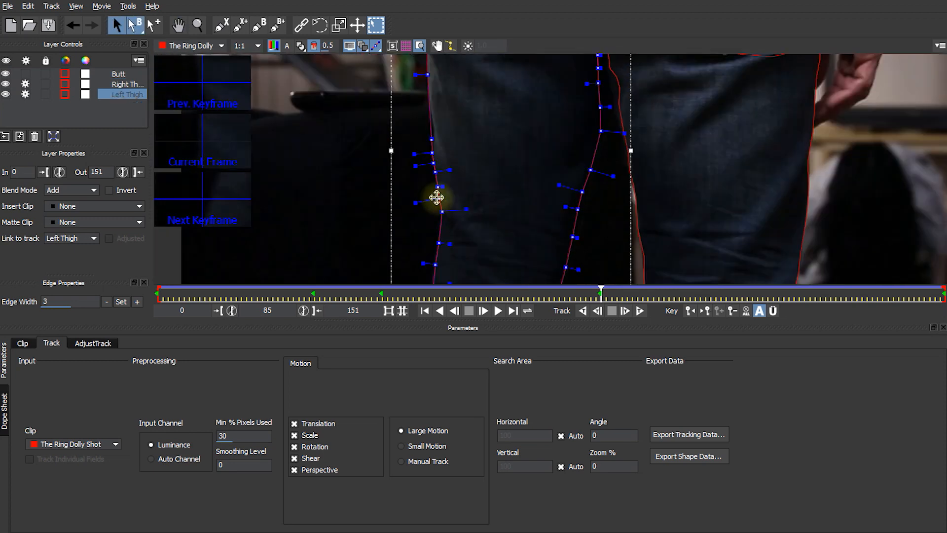
click(584, 161)
Step: Correct the Right Thigh spline's outer edge at frame 64, and fit the Left Thigh spline to its leg
key(z)
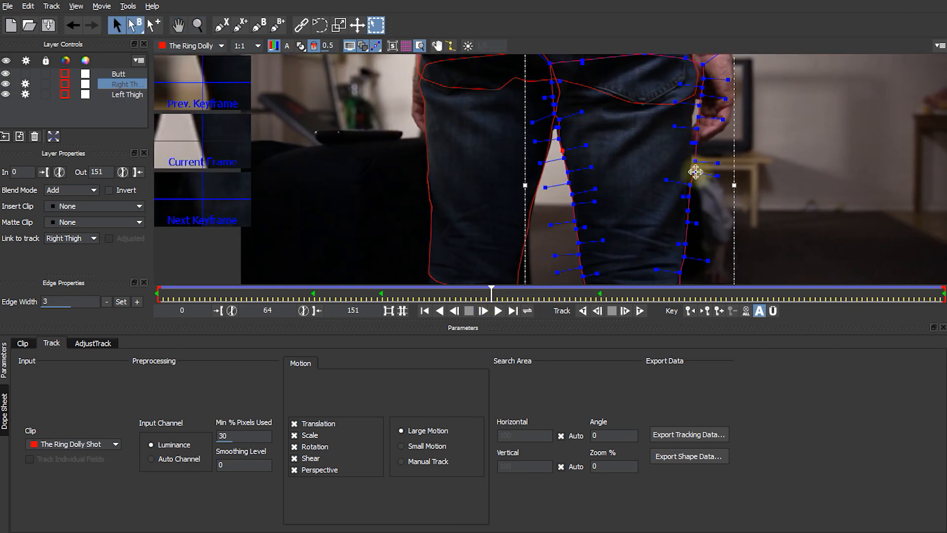
scroll(696, 200, up, 2)
drag(686, 242, 681, 238)
drag(693, 158, 689, 154)
drag(696, 142, 691, 138)
mouse_move(710, 67)
mouse_down()
mouse_move(706, 112)
mouse_move(700, 81)
mouse_up()
drag(706, 85, 699, 81)
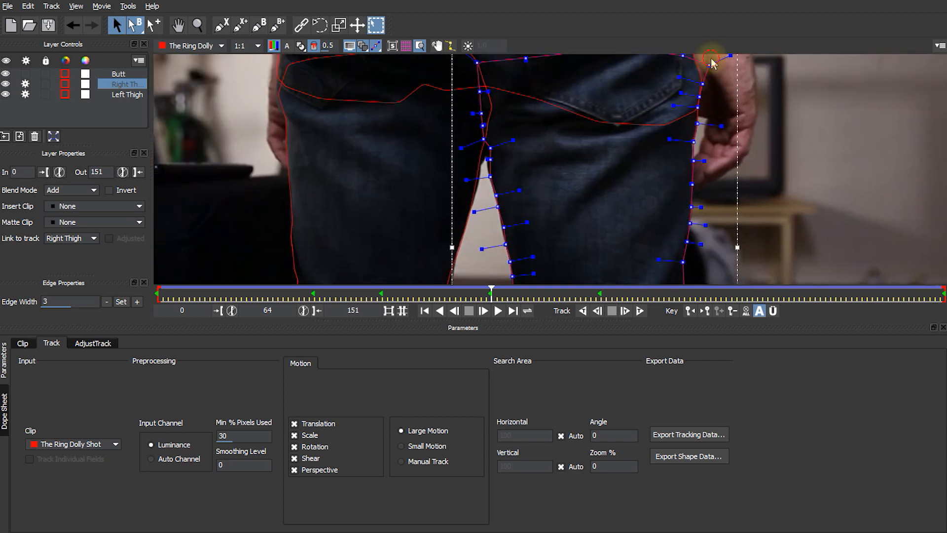
click(307, 218)
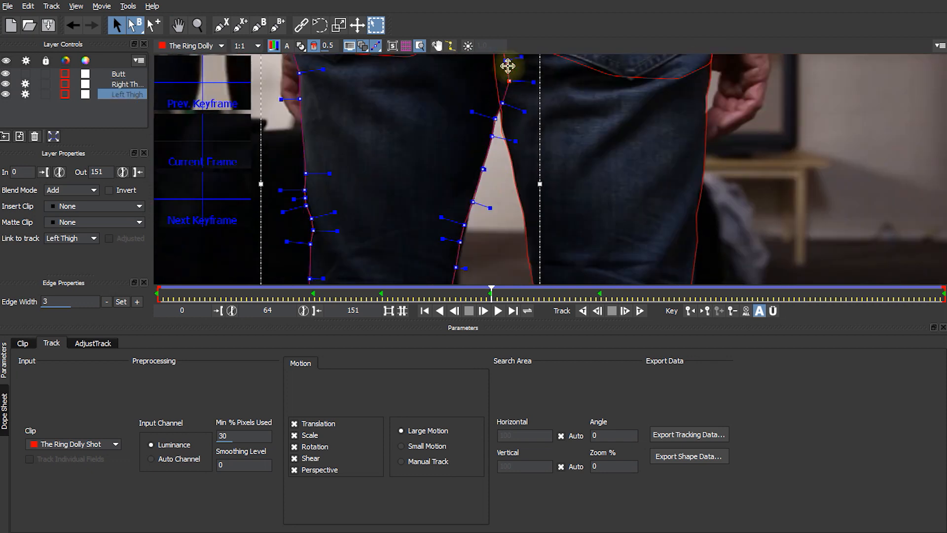
Step: Fit the Right Thigh and Left Thigh splines to the edges of the legs at frame 54
click(647, 170)
key(z)
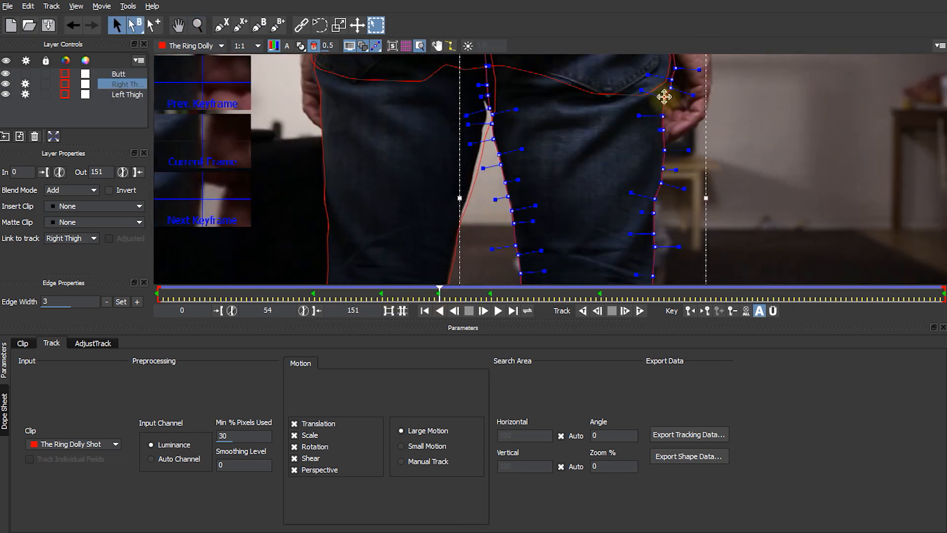
drag(704, 267, 725, 176)
click(497, 85)
drag(501, 62, 510, 151)
click(626, 131)
key(z)
drag(537, 136, 528, 150)
drag(542, 114, 624, 150)
key(z)
Step: Review the thigh splines across the shot and correct them between frames 43 and 54
click(943, 295)
drag(943, 298, 309, 312)
drag(607, 78, 630, 191)
drag(408, 291, 943, 309)
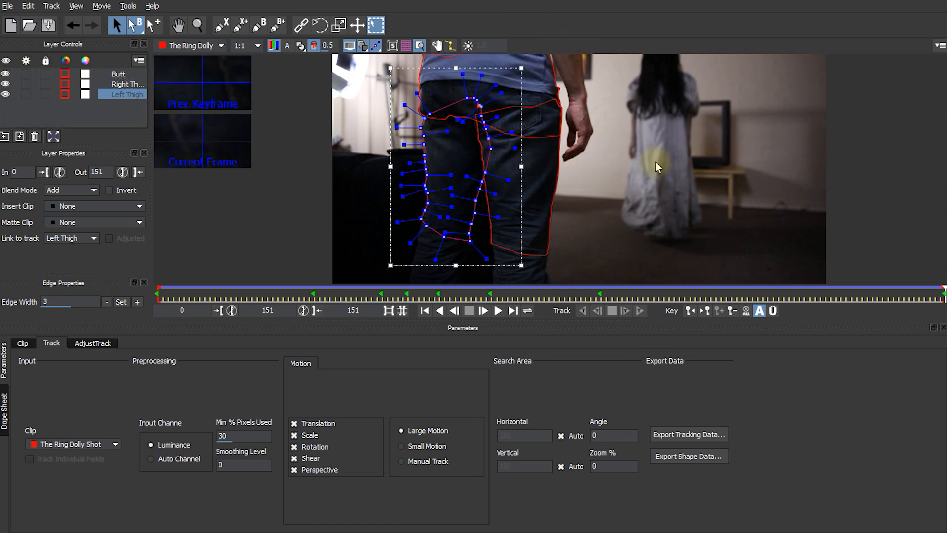
Step: Draw an X-Spline around the outer part of the man's right hand, from wrist to fingertip, at frame 106
drag(943, 293, 867, 286)
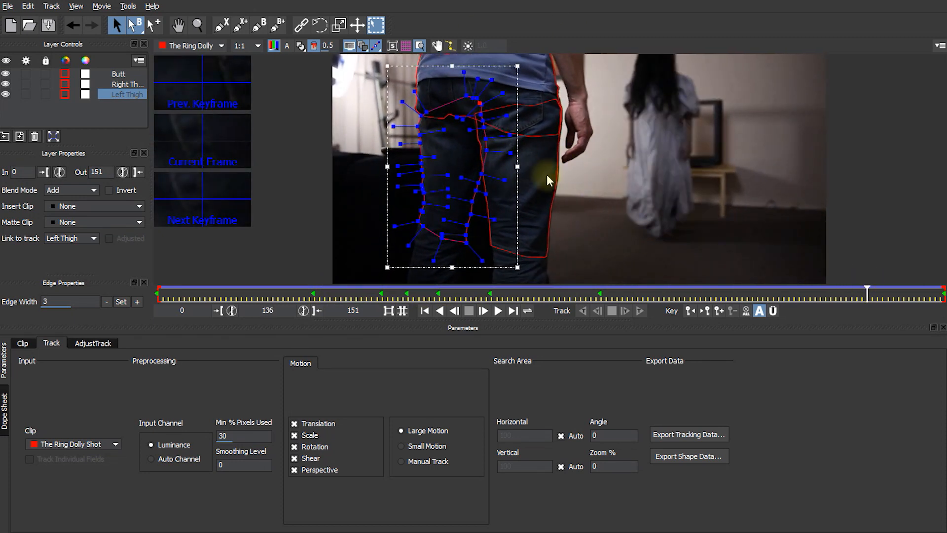
drag(868, 291, 815, 286)
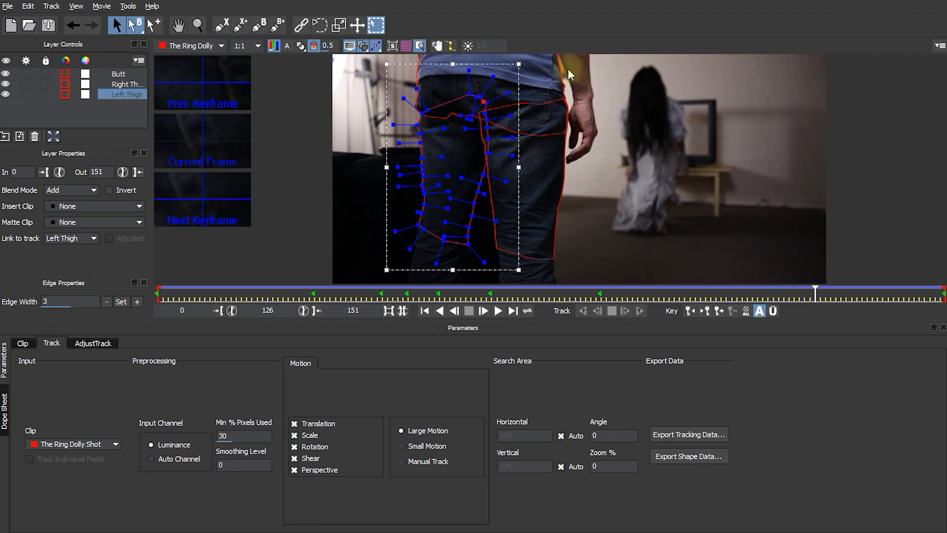
drag(816, 292, 708, 285)
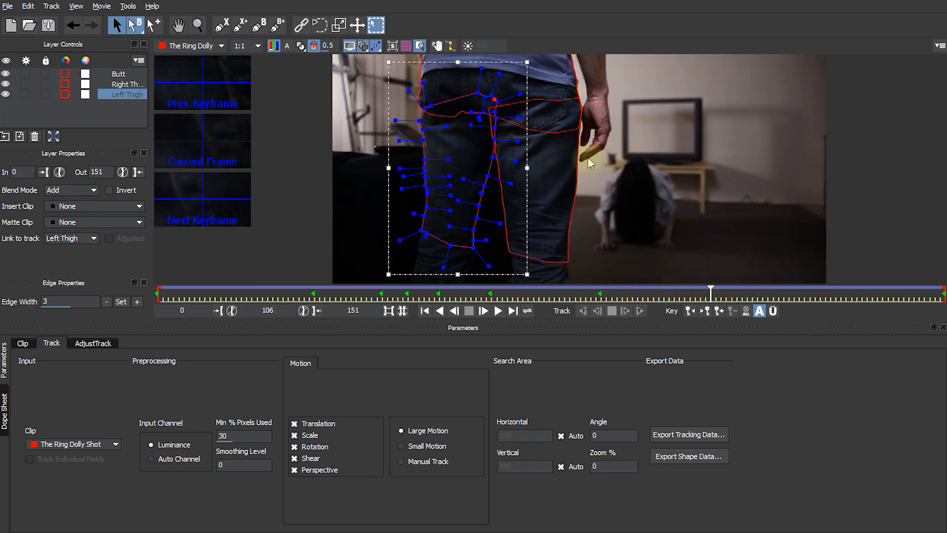
key(z)
drag(592, 158, 609, 224)
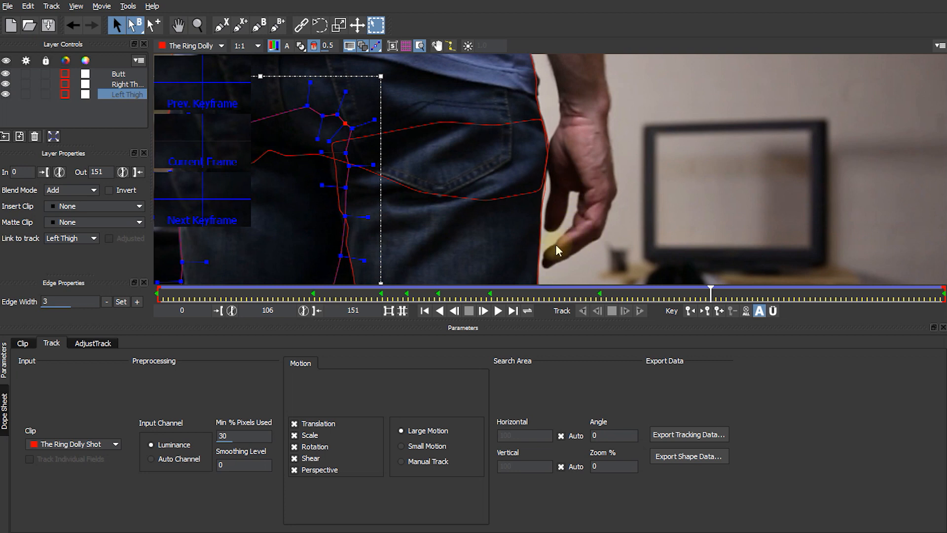
click(222, 26)
click(579, 110)
click(597, 100)
click(609, 101)
click(606, 117)
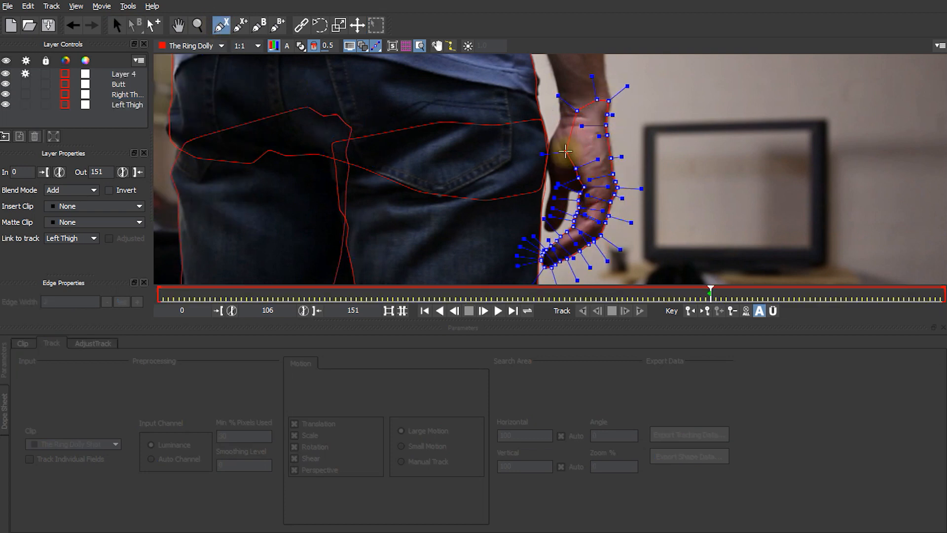
right_click(565, 151)
Step: Rename the new hand layer as Hand Outside and place it below the Left Thigh layer
click(124, 74)
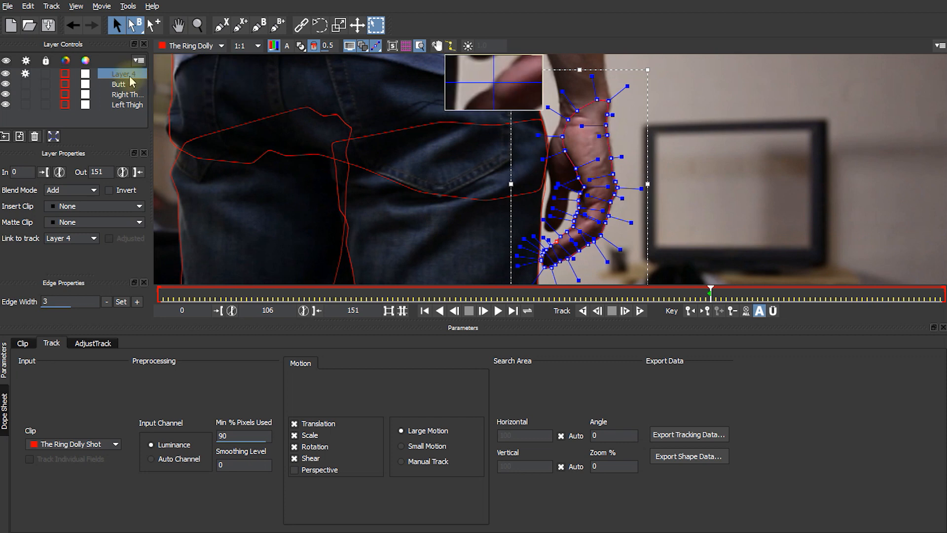
text(Hand Outside)
key(Return)
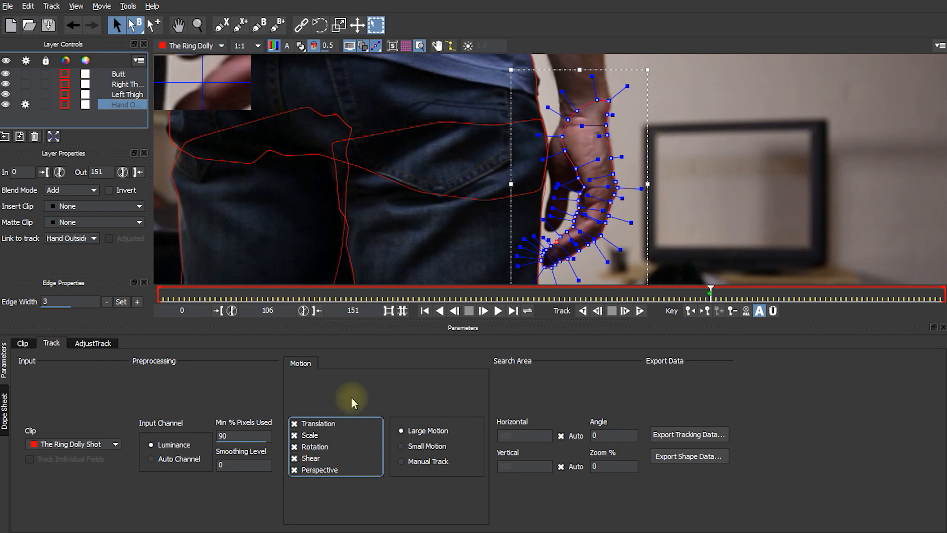
Step: Enable Perspective motion for the Hand Outside layer and track it backward from frame 106 to frame 0
click(582, 311)
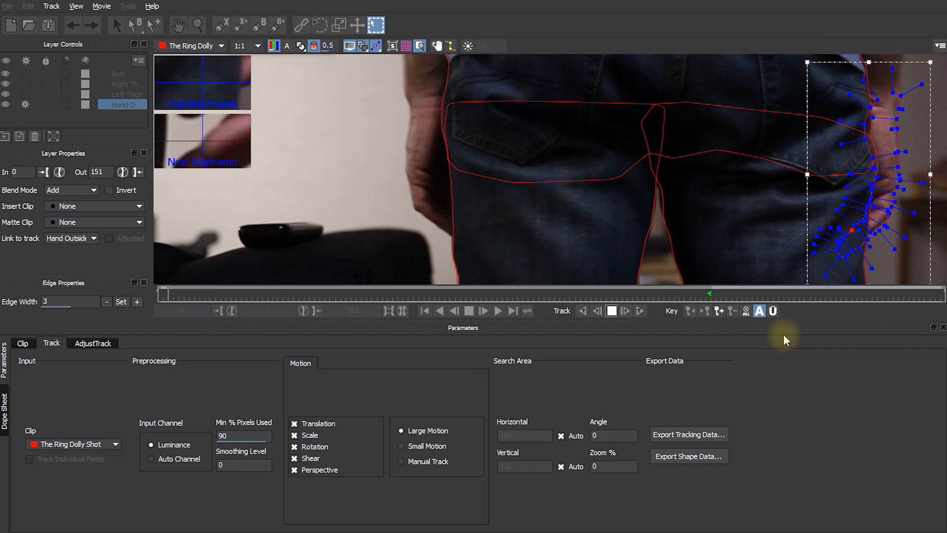
Step: Reshape the Hand Outside spline at frame 59, shifting its fingertip points inward over the thigh
drag(164, 302, 465, 296)
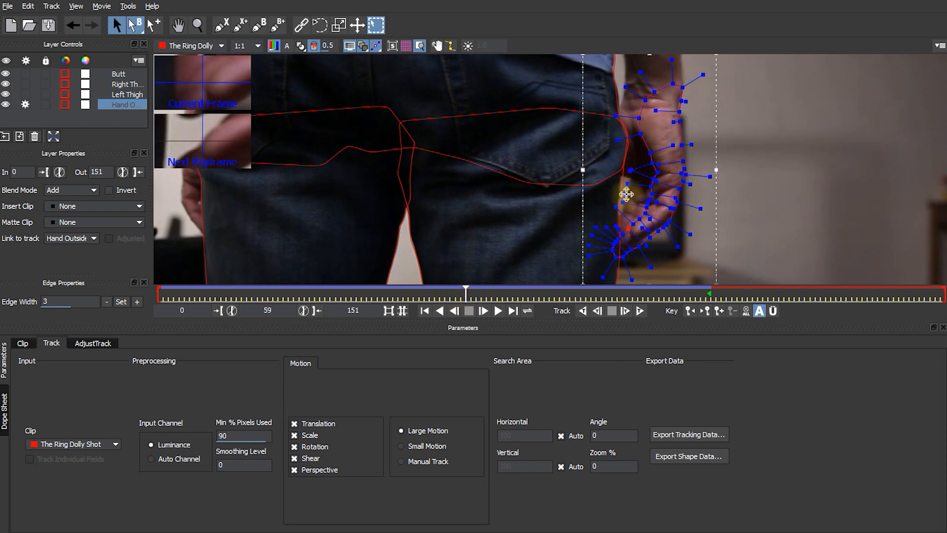
drag(664, 144, 612, 236)
mouse_move(636, 188)
mouse_down()
mouse_move(634, 180)
mouse_move(628, 194)
mouse_move(653, 198)
mouse_move(636, 202)
mouse_move(653, 228)
mouse_up()
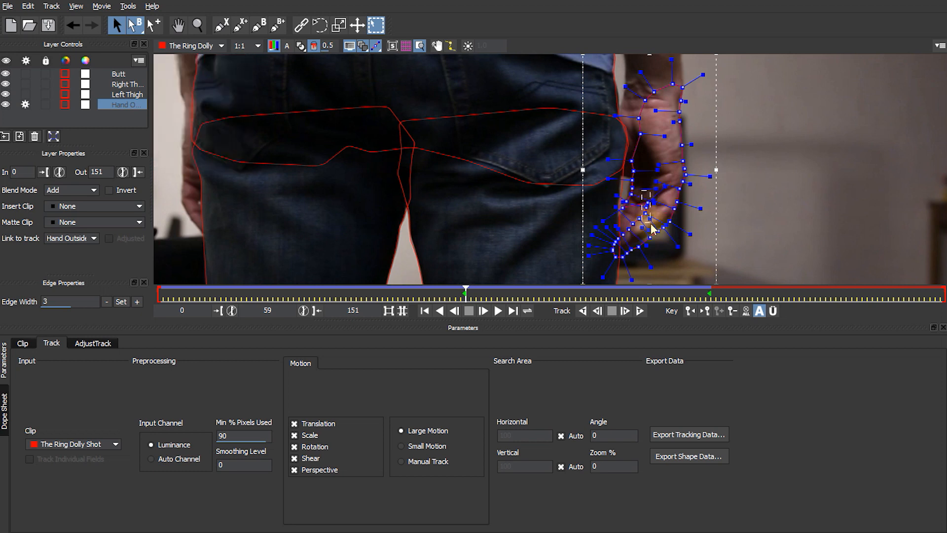
key(shift)
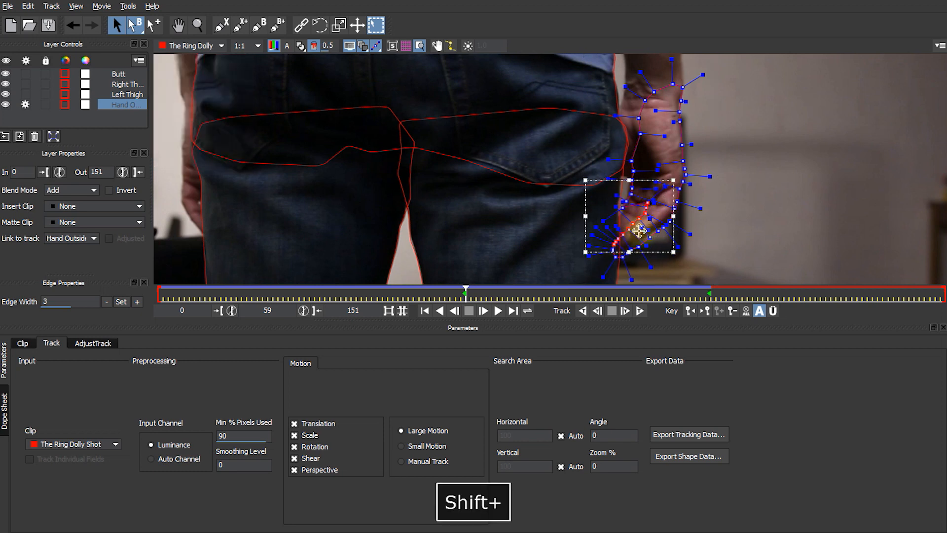
drag(639, 230, 622, 250)
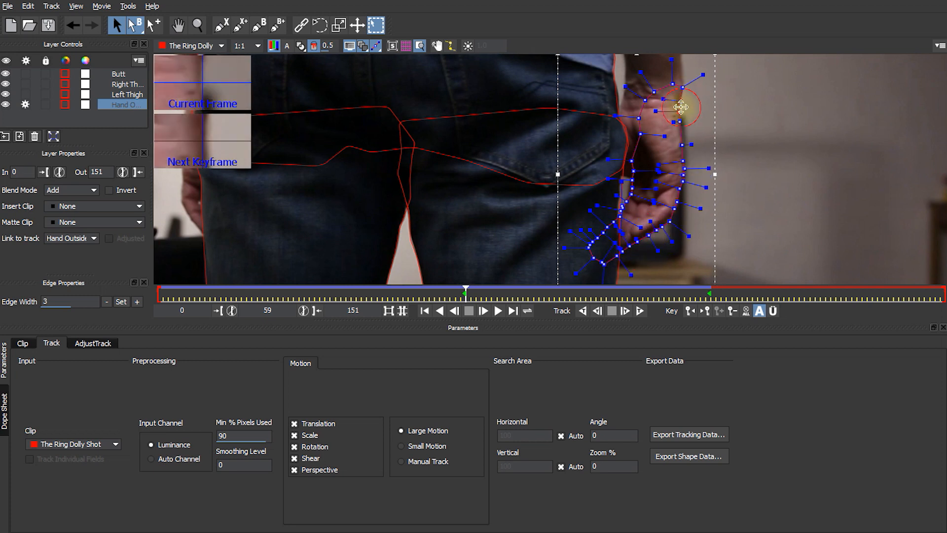
Step: Reshape the Hand Outside spline to the hand's outline at frames between 59 and 106, including frames 72 and 95
drag(471, 300, 606, 301)
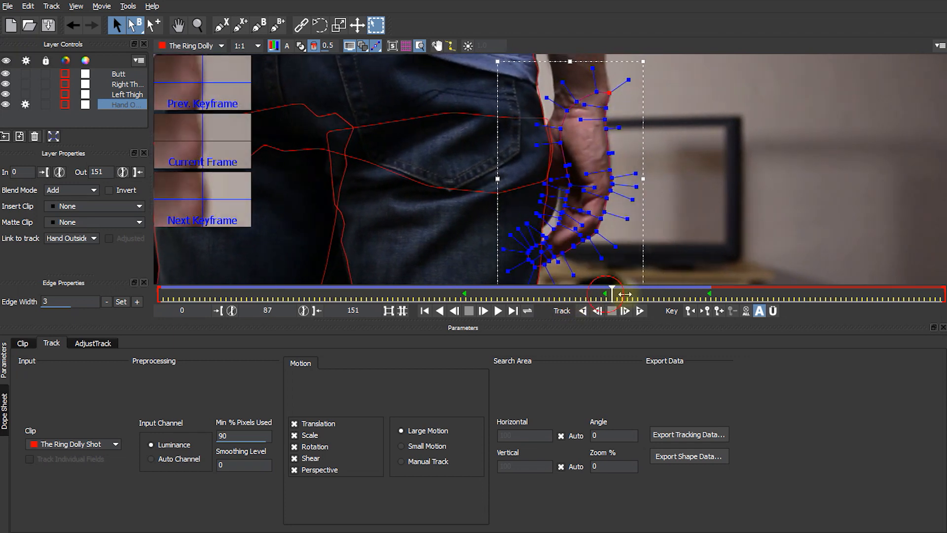
drag(607, 296, 699, 296)
key(ctrl+z)
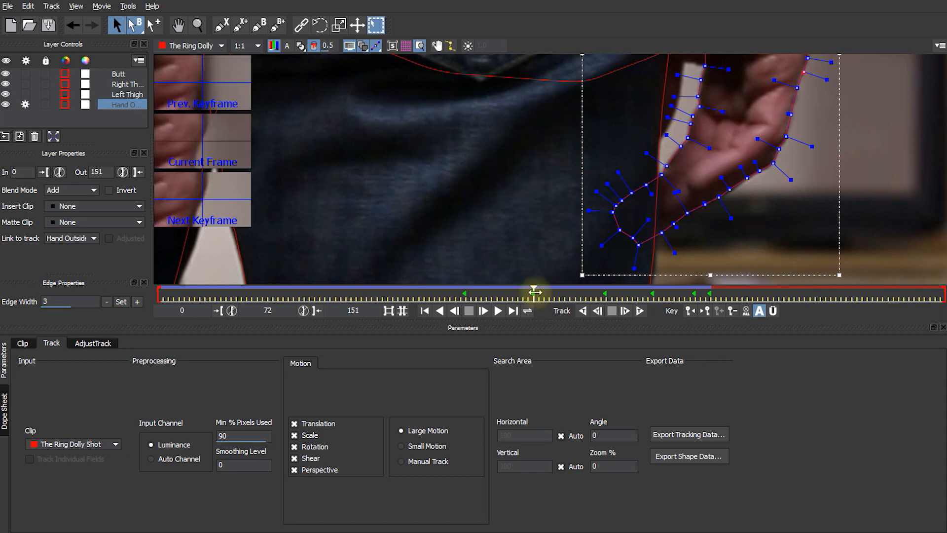
key(ctrl+z)
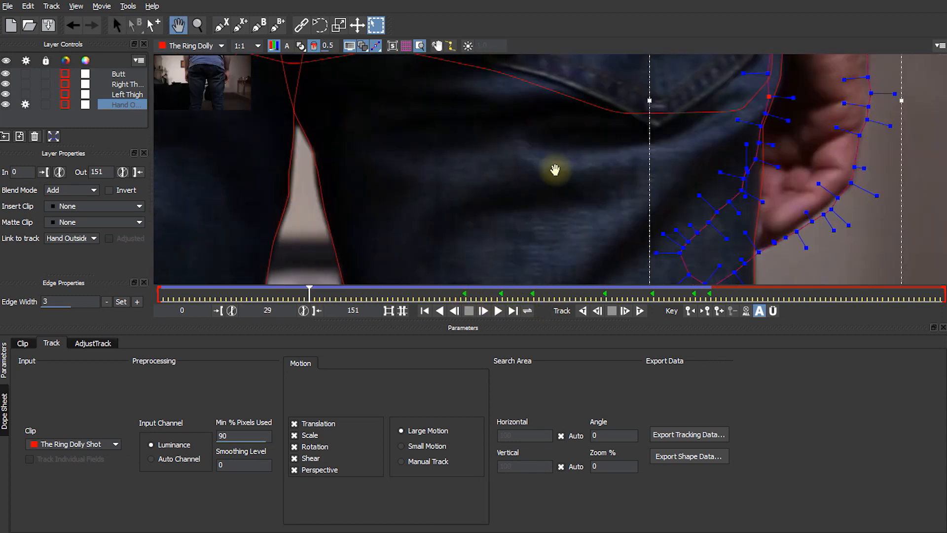
Step: Fit the Hand Outside spline to the hand's visible edge at frame 29 and on earlier frames back to frame 9
drag(393, 292, 277, 292)
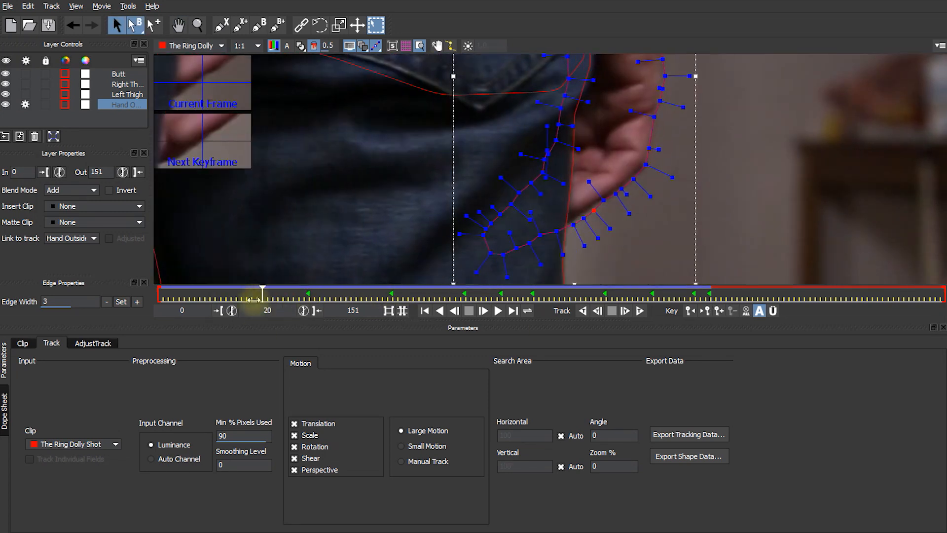
key(Left)
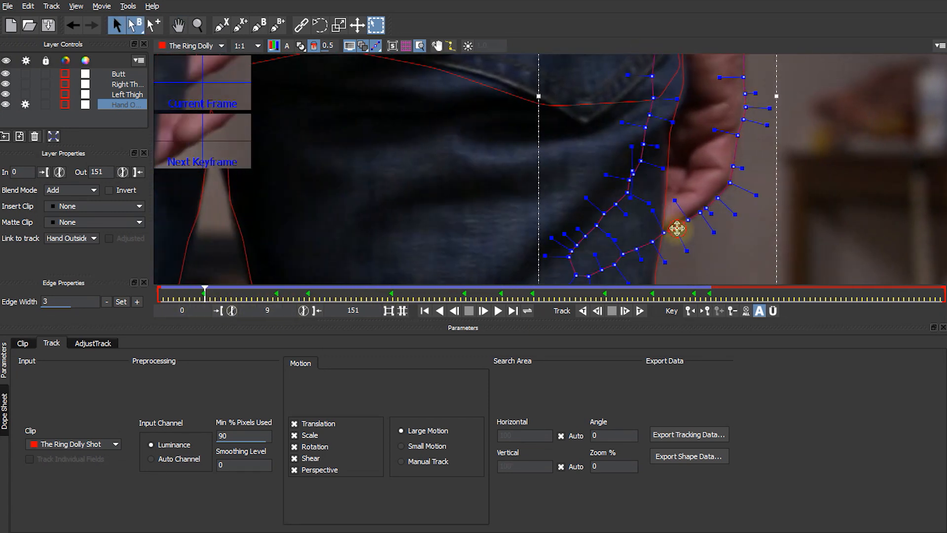
key(space)
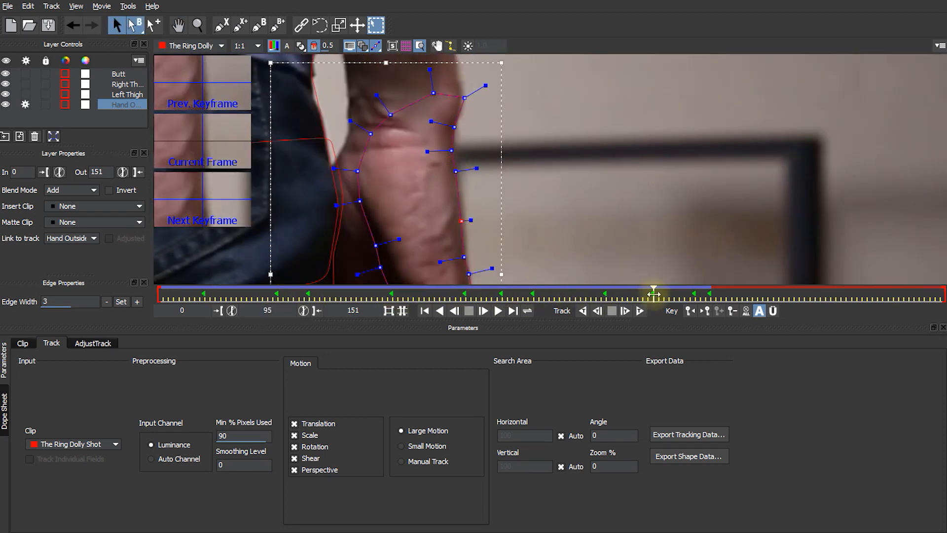
Step: Refine the Hand Outside wrist points around frames 103 to 106 and track the layer forward from frame 106 to frame 151
drag(653, 295, 709, 296)
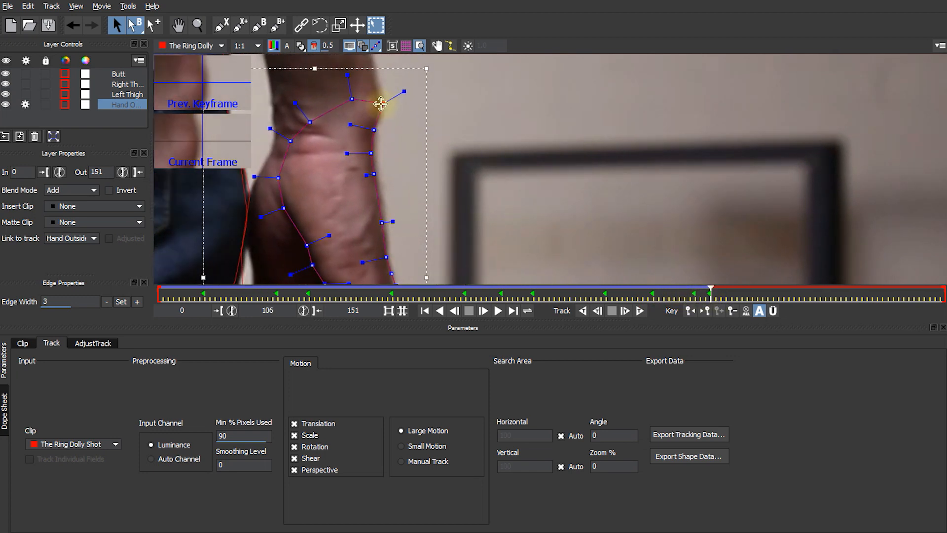
drag(701, 296, 689, 296)
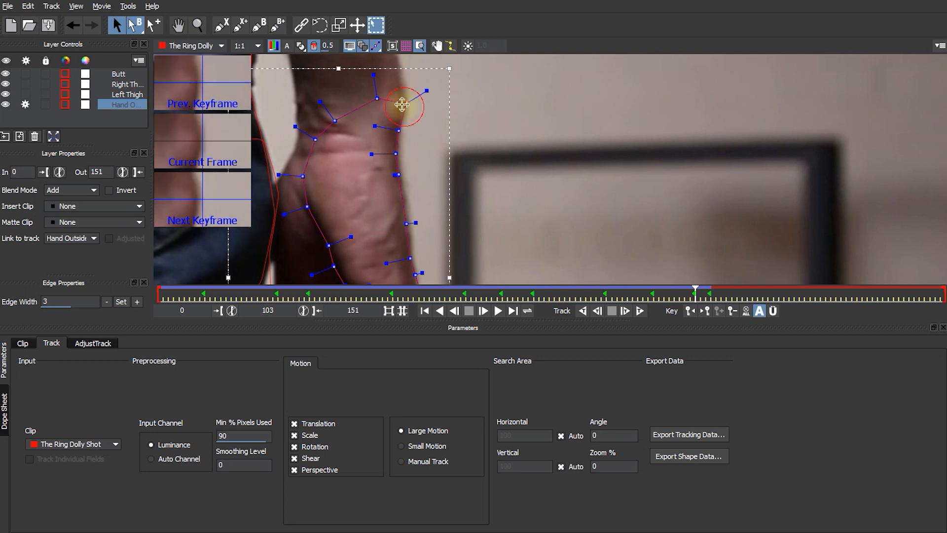
key(z)
drag(553, 183, 575, 218)
drag(520, 192, 595, 245)
mouse_move(696, 295)
mouse_down()
mouse_move(239, 289)
mouse_move(660, 283)
mouse_move(708, 293)
mouse_up()
click(640, 311)
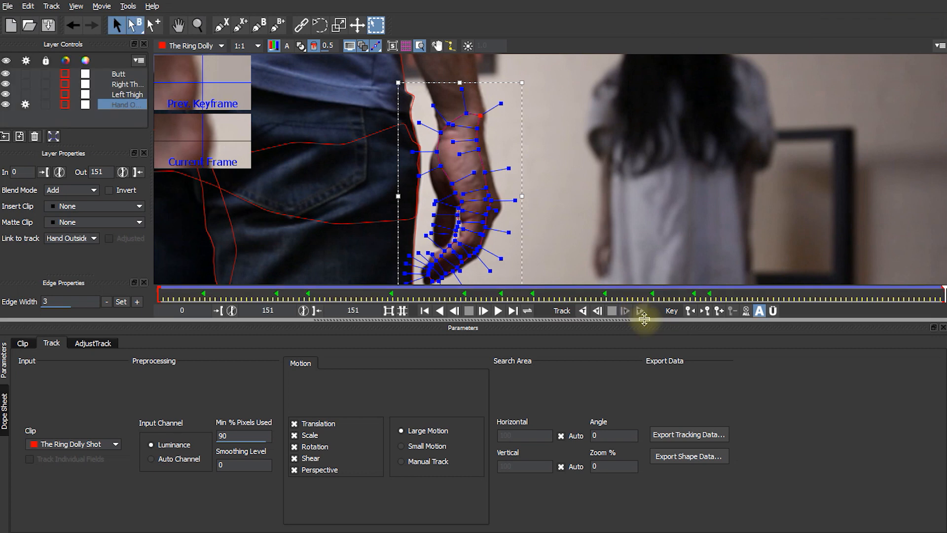
Step: Correct the Hand Outside spline along the wrist, knuckles and fingertip at frame 151 and earlier frames, including frame 139
drag(938, 294, 879, 300)
key(z)
drag(722, 164, 684, 152)
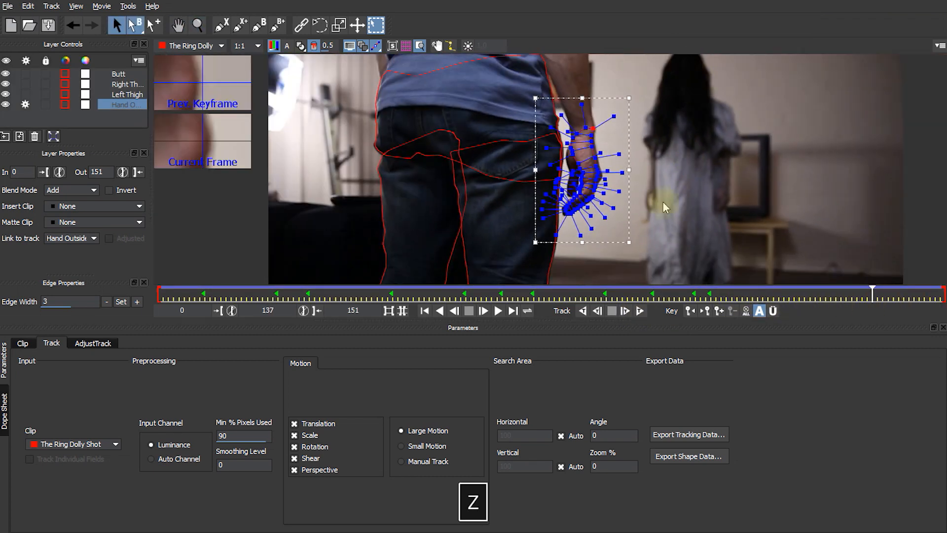
drag(576, 237, 590, 161)
drag(613, 118, 618, 113)
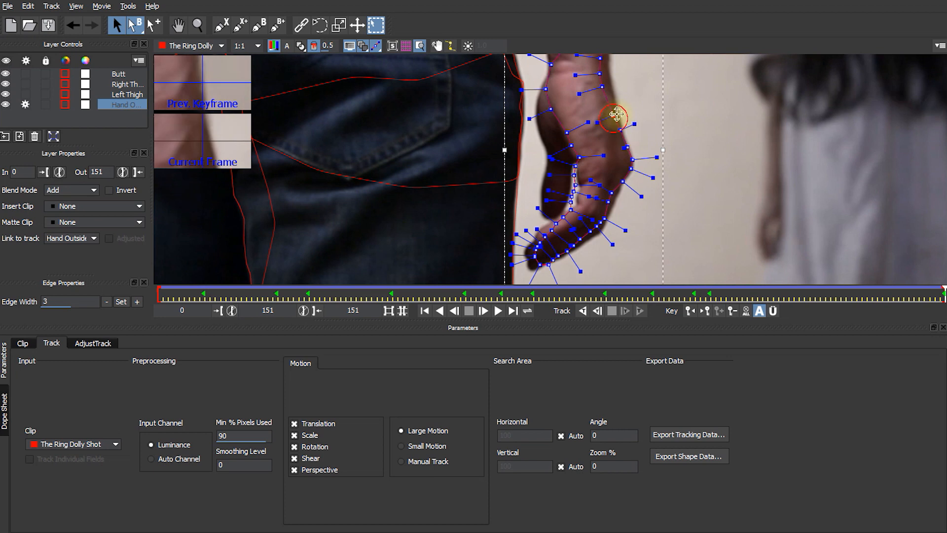
drag(599, 226, 602, 232)
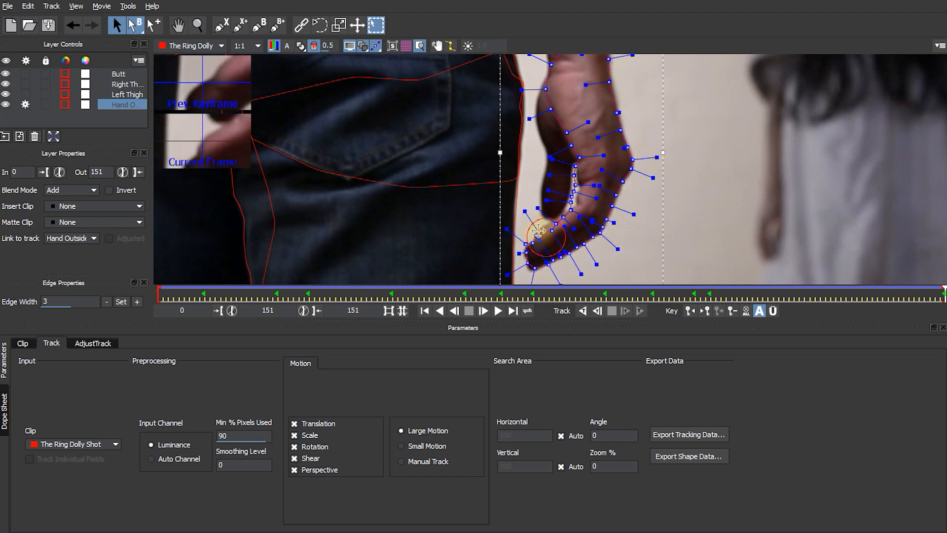
key(shift+z)
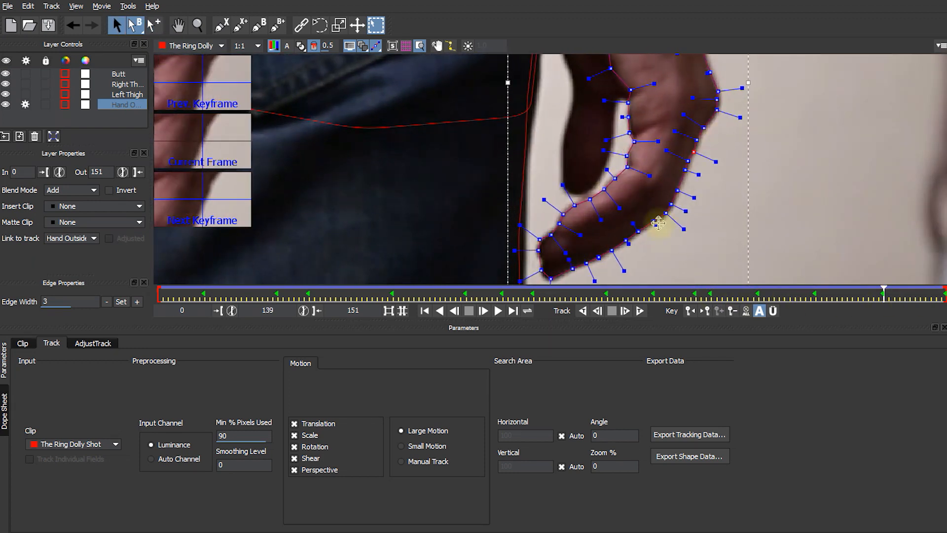
key(z)
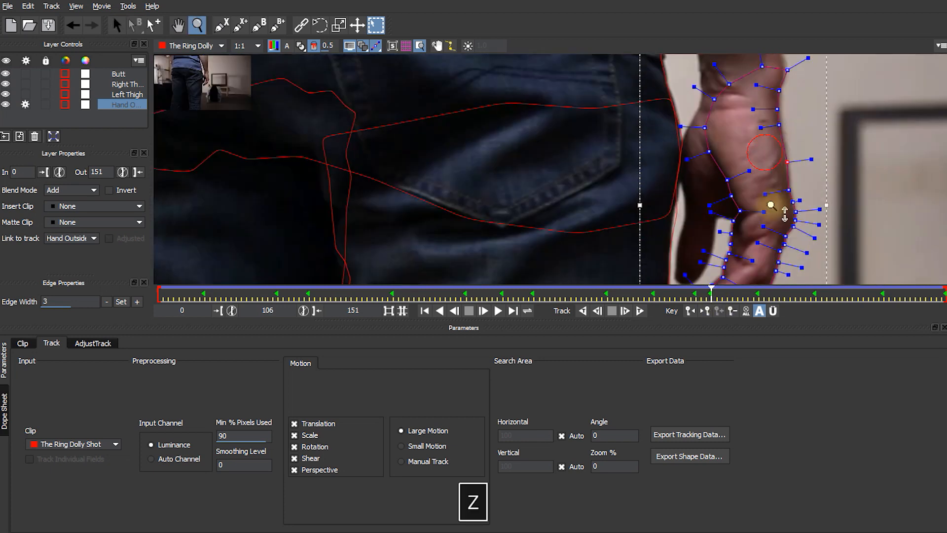
drag(771, 205, 725, 247)
mouse_move(711, 295)
mouse_down()
mouse_move(366, 298)
mouse_move(910, 296)
mouse_move(708, 310)
mouse_up()
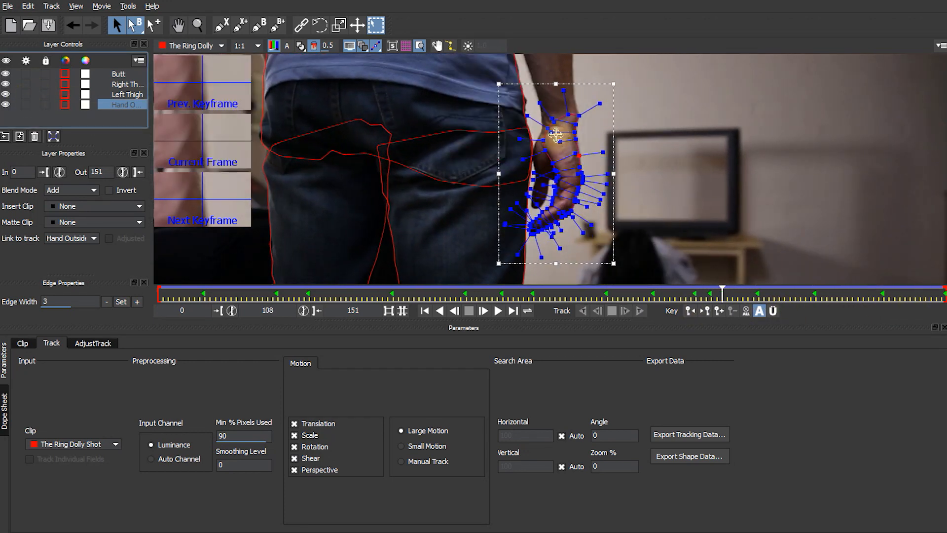
Step: Draw a closed X-Spline around the man's right thumb and the adjoining palm at frame 115
drag(721, 296, 582, 295)
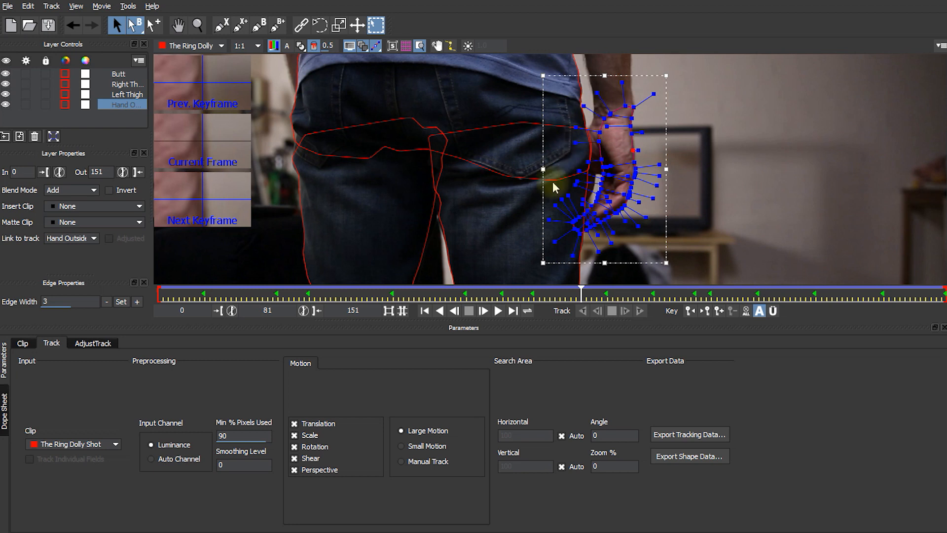
drag(582, 293, 751, 297)
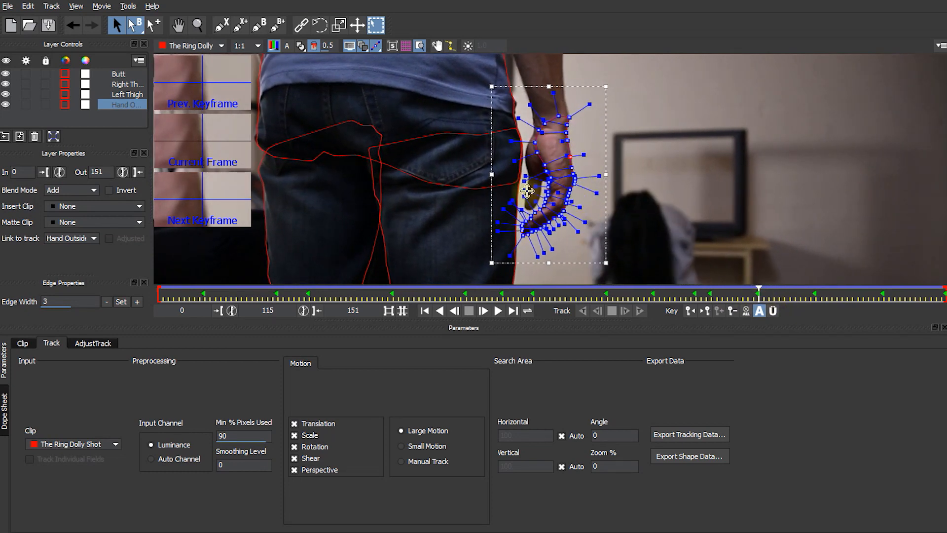
key(z)
drag(529, 186, 529, 70)
key(x)
drag(582, 138, 538, 147)
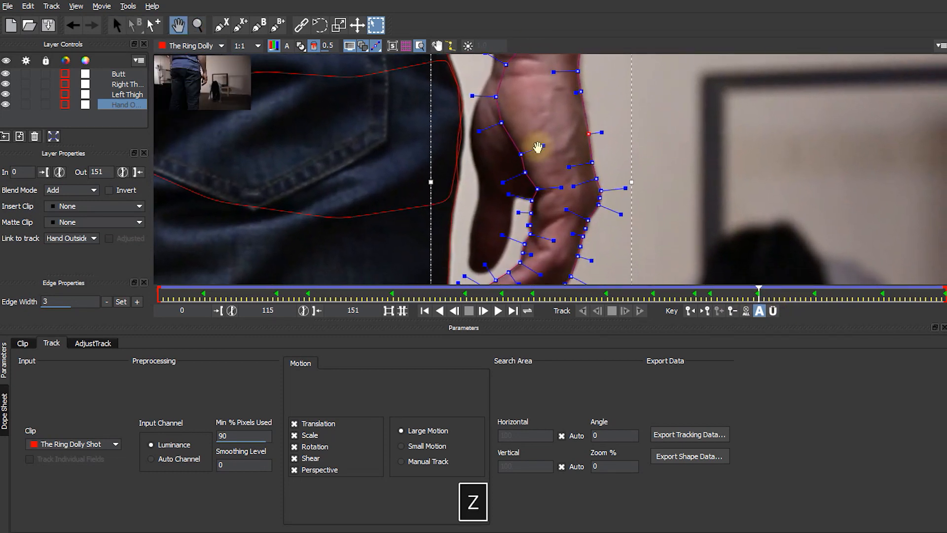
key(ctrl+l)
click(496, 63)
click(491, 76)
click(480, 93)
click(473, 112)
click(472, 136)
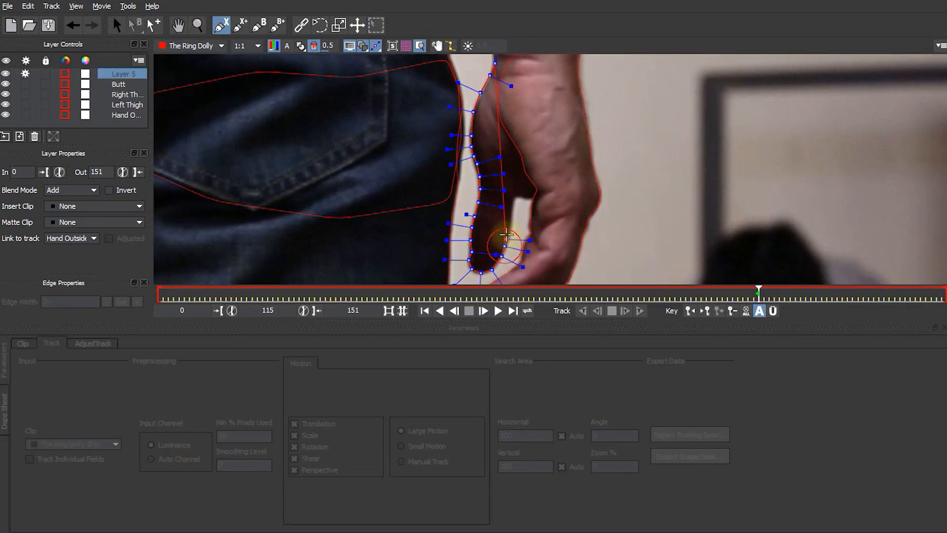
click(538, 198)
click(552, 195)
click(554, 139)
click(543, 91)
click(536, 63)
right_click(512, 60)
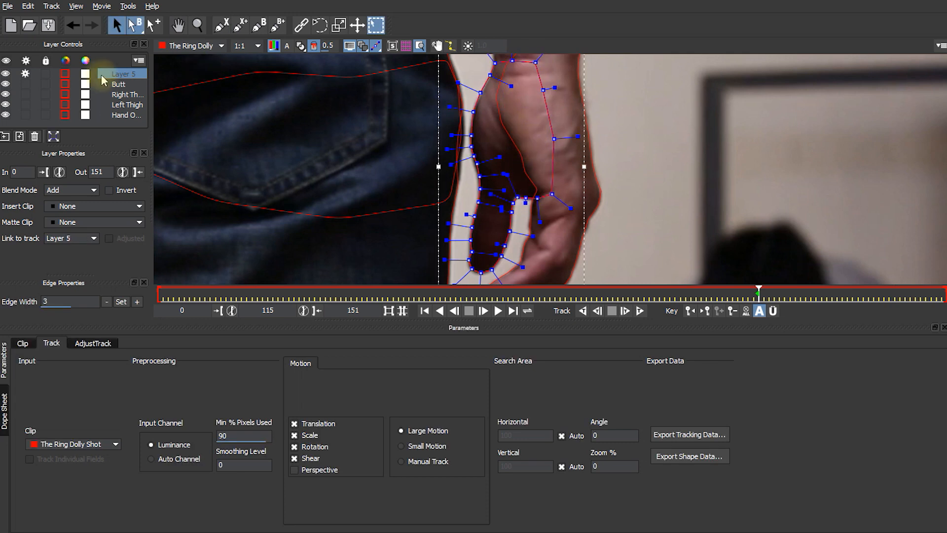
Step: Rename the new thumb spline layer as Thumb and place it below the Hand Outside layer
text(Thumb)
key(Return)
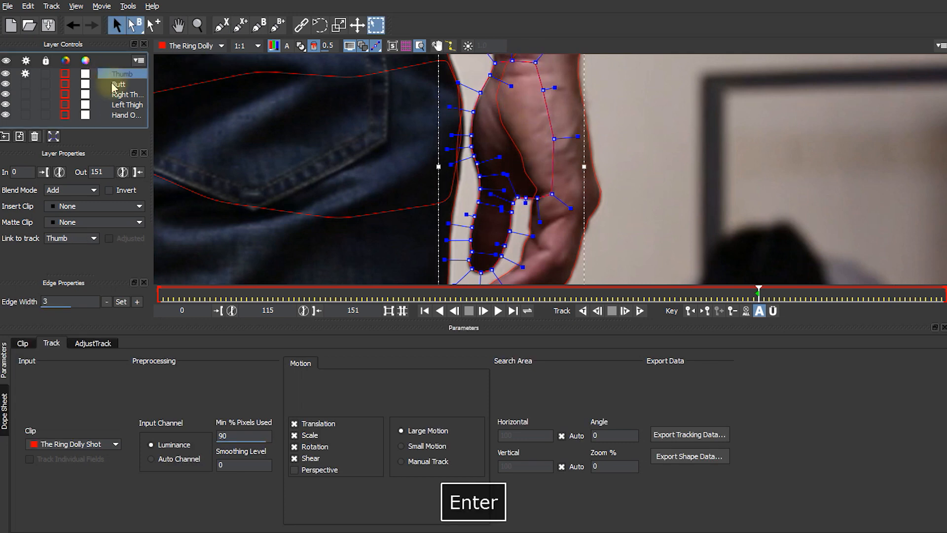
click(118, 84)
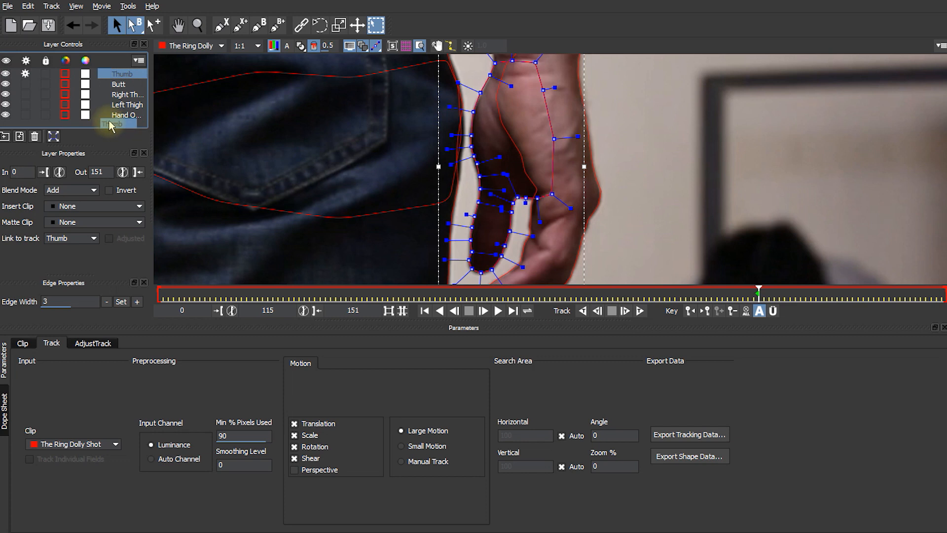
drag(108, 121, 109, 120)
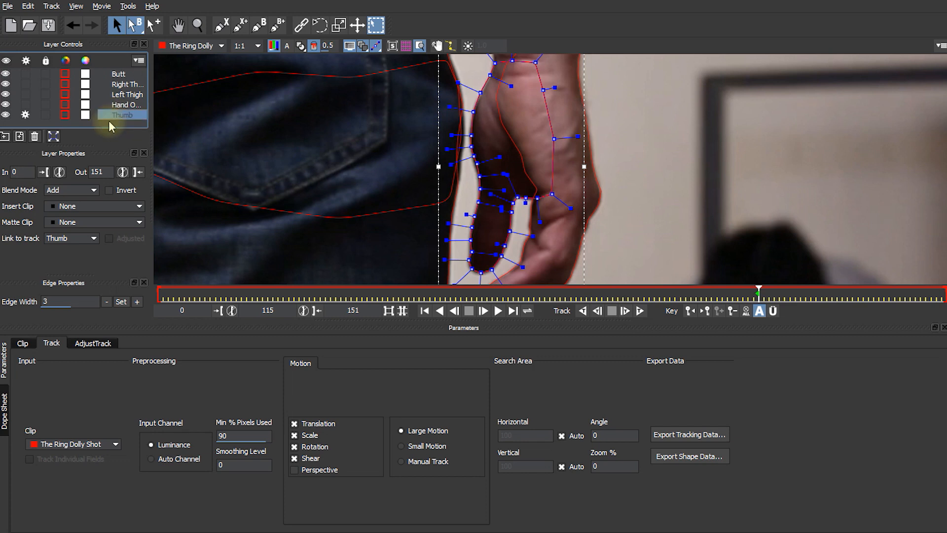
Step: Enable Perspective motion for the Thumb layer and track it backward from frame 115 to frame 5
key(z)
scroll(476, 209, down, 5)
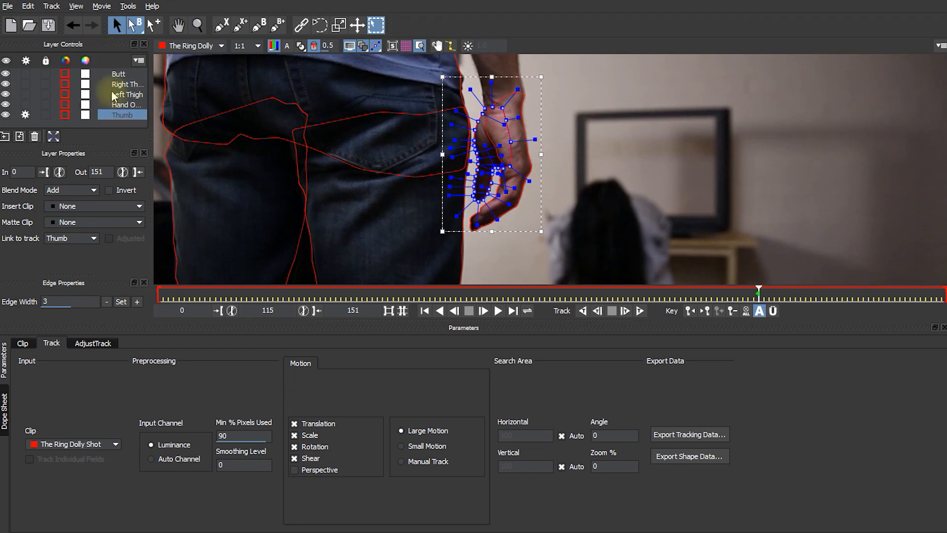
click(294, 470)
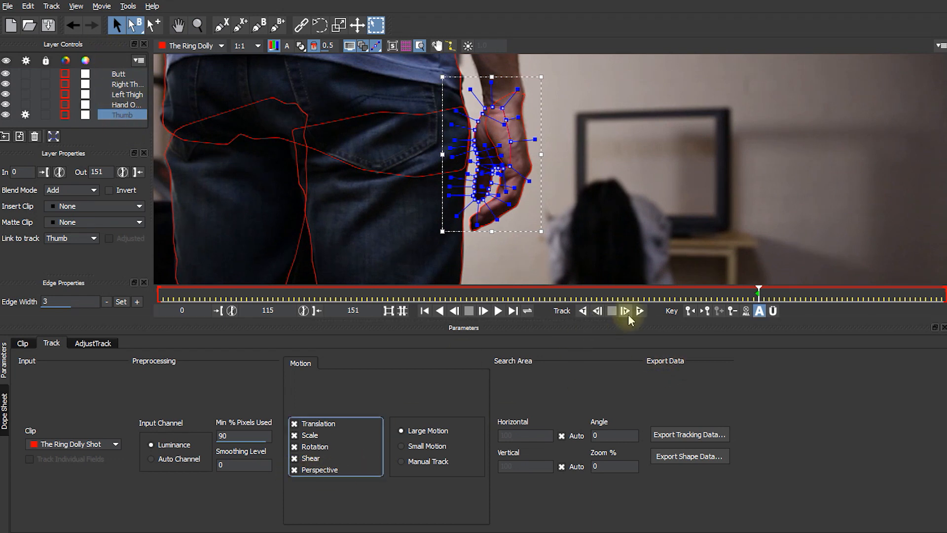
click(584, 312)
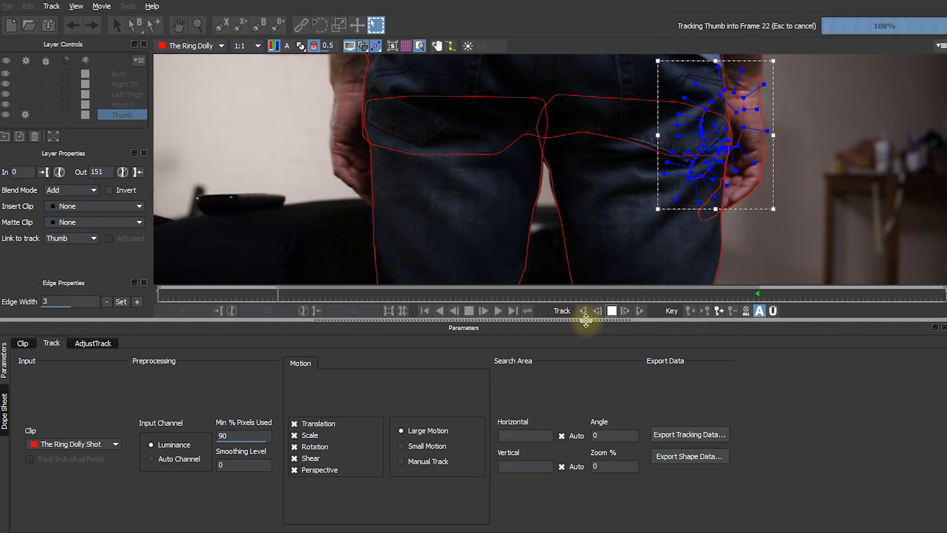
click(472, 280)
click(608, 280)
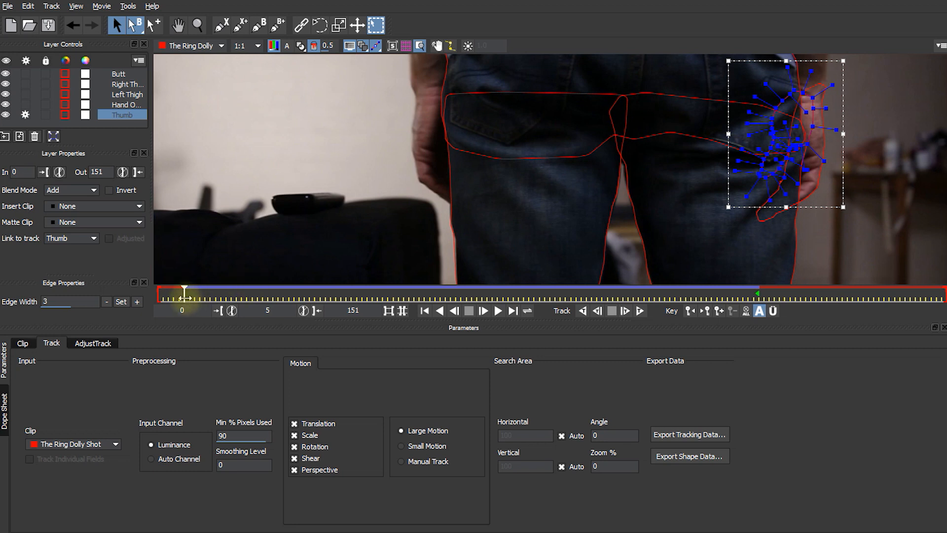
Step: Reshape the Thumb spline to match the thumb's outline at frame 79 and at a frame before 109
drag(185, 296, 570, 296)
key(z)
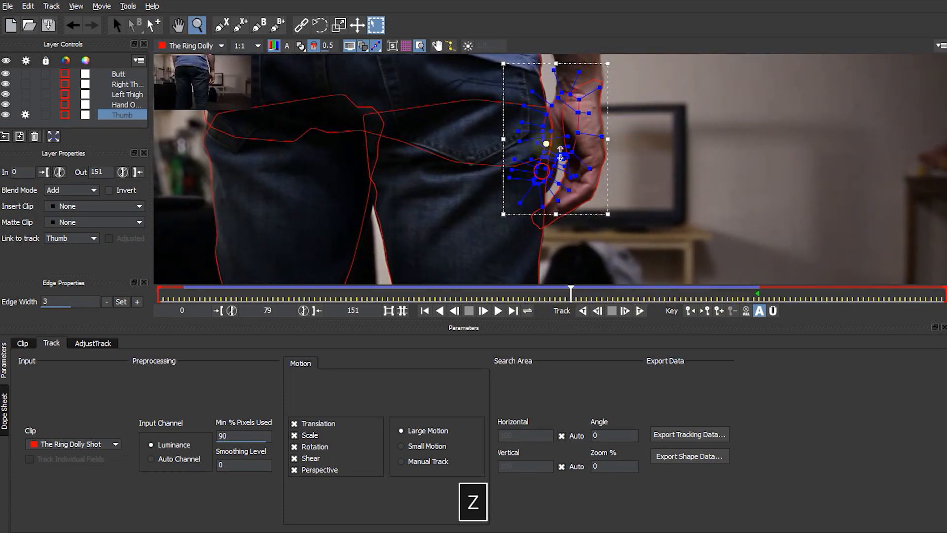
click(565, 165)
key(s)
key(t)
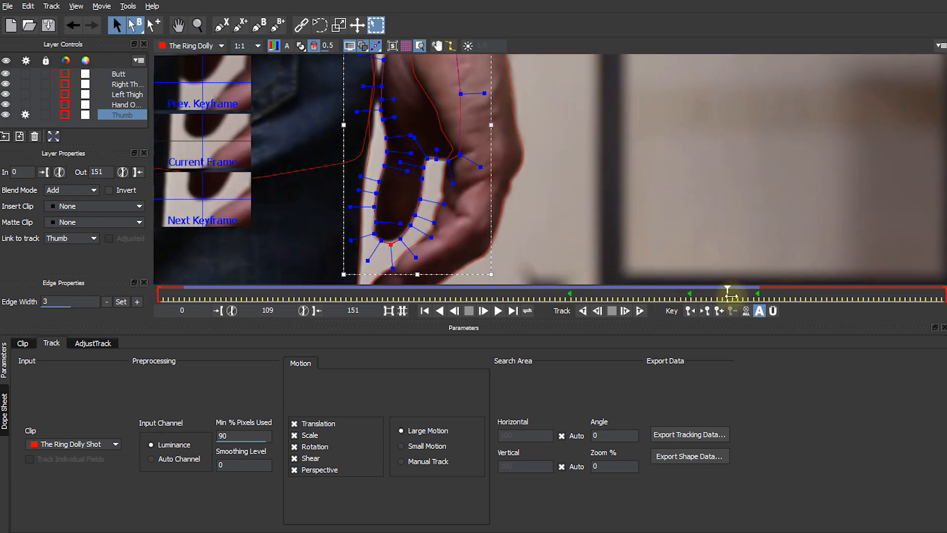
Step: Fit the Thumb spline to the thumb's edges at more in-between frames, including frames 86 and 104
drag(719, 292, 608, 293)
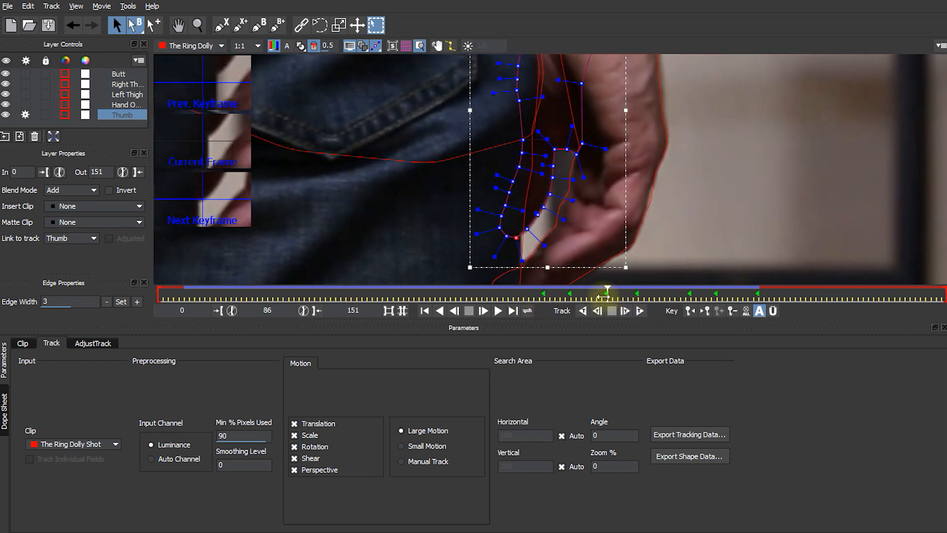
drag(529, 292, 575, 292)
drag(641, 293, 700, 293)
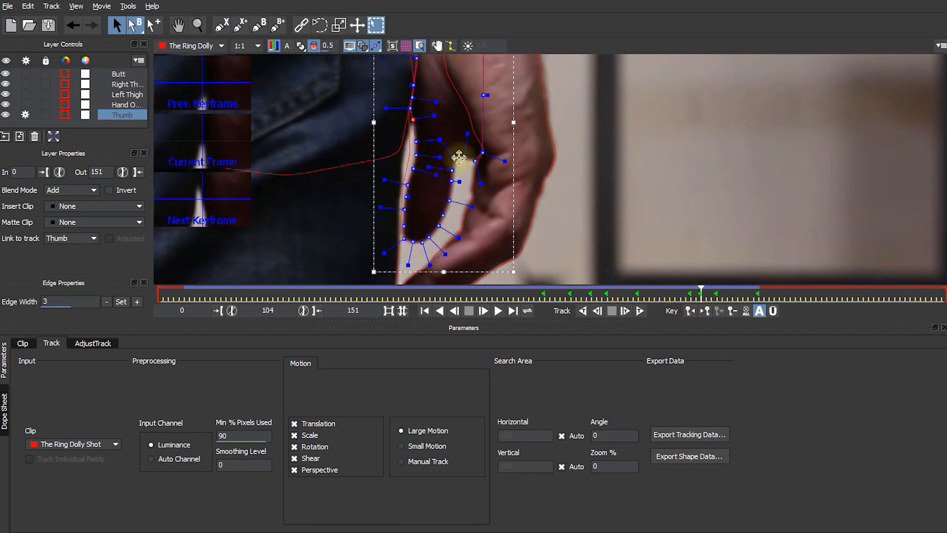
Step: Return to frame 115 and track the Thumb layer forward to frame 151
drag(700, 293, 759, 293)
key(z)
drag(577, 153, 617, 227)
click(640, 311)
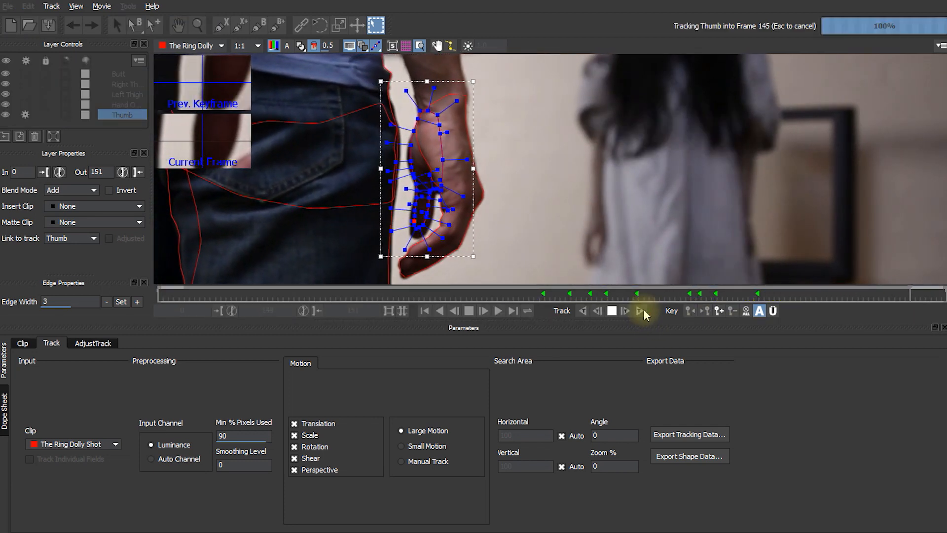
Step: Correct the Thumb spline's points at frame 151 and work backward to frame 120, aligning them with the thumb's outline
key(Left)
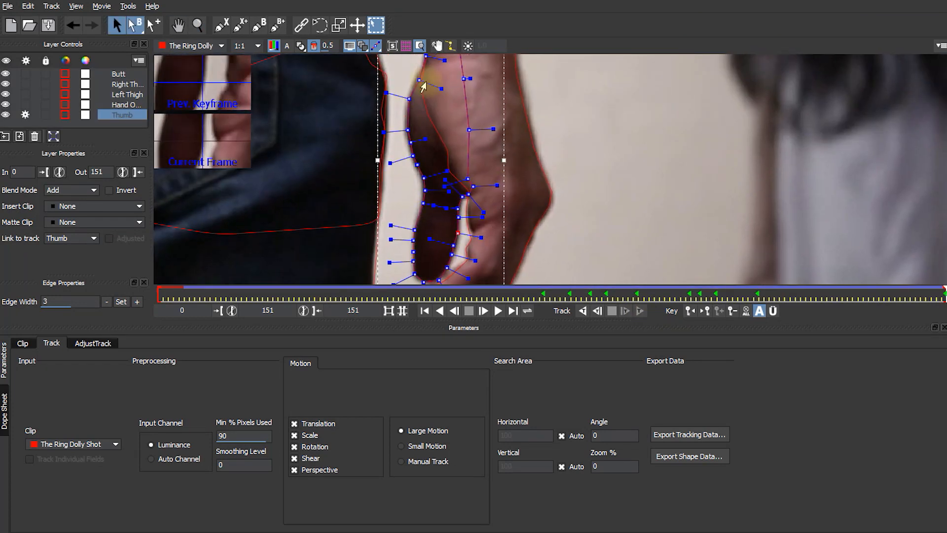
key(Left)
key(Left)
key(Left)
key(Left)
key(Left)
key(Left)
key(Left)
key(Left)
key(Left)
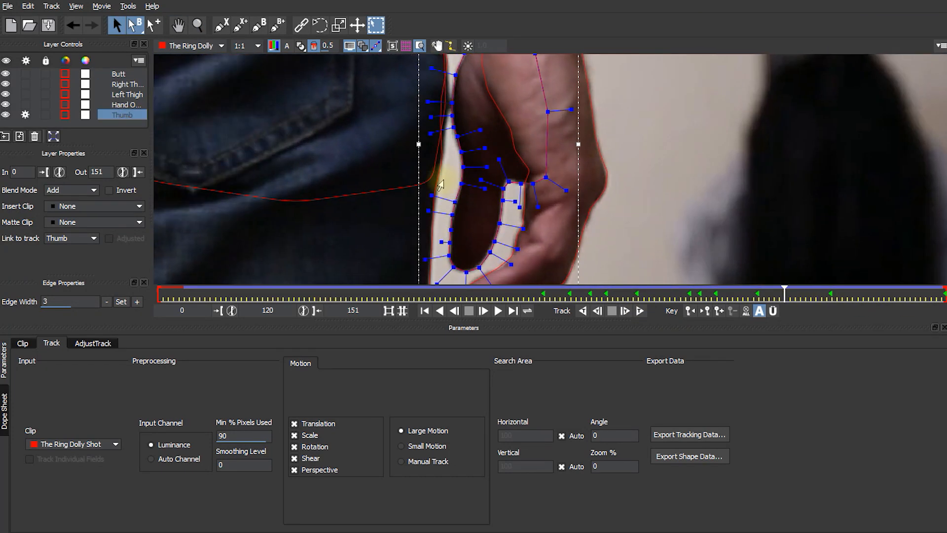
Step: Refine the Thumb spline at further frames between 120 and 151, and fit the whole shot in view at frame 138
key(Right)
key(Right)
key(Right)
key(Right)
key(Right)
mouse_move(885, 292)
mouse_down()
mouse_move(819, 291)
mouse_move(928, 291)
mouse_move(681, 298)
mouse_move(879, 291)
mouse_up()
key(asterisk)
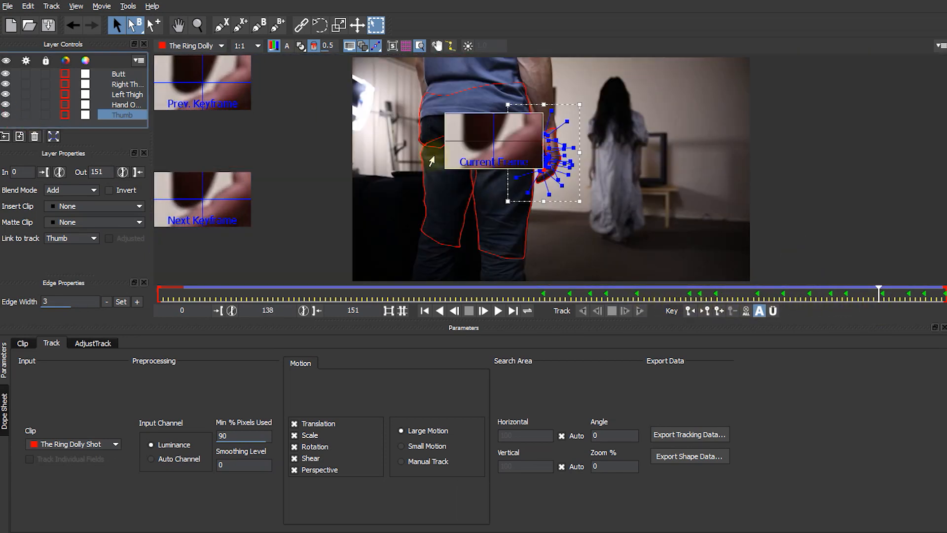
Step: Draw a closed X-spline around the man's right forearm at frame 151, extending its upper end beyond the image edge
drag(878, 291, 944, 282)
key(z)
drag(595, 100, 579, 95)
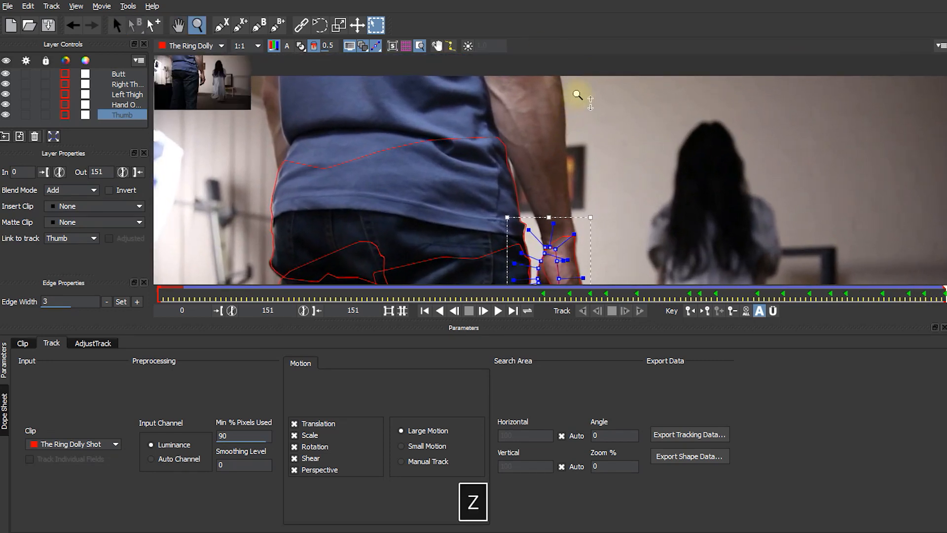
click(221, 25)
click(480, 68)
click(488, 90)
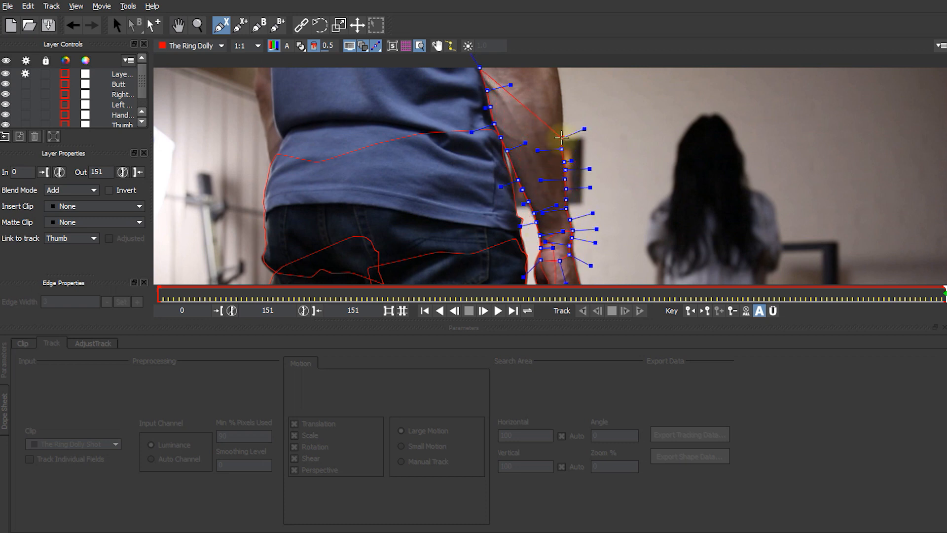
right_click(486, 62)
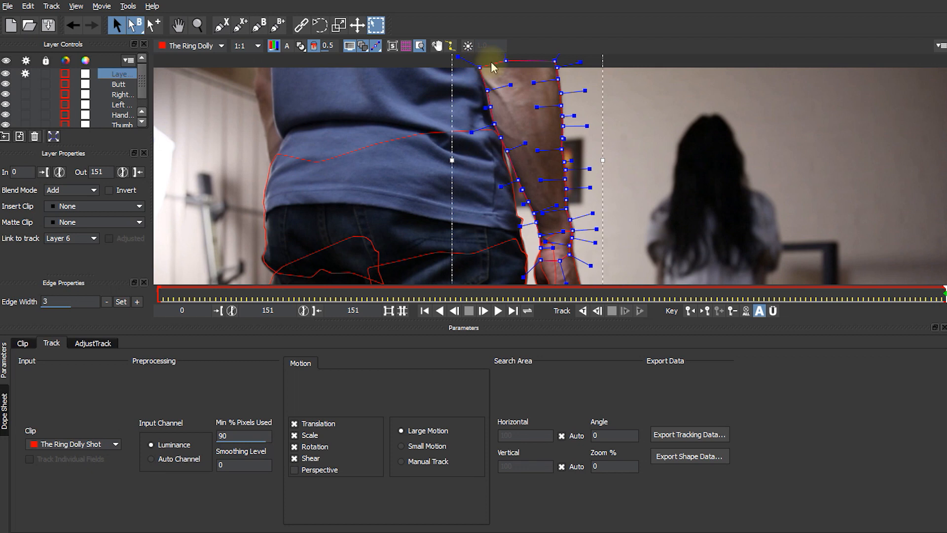
Step: Name the new layer Right Forearm and place it below the Thumb layer
click(120, 74)
text(Right Forearm)
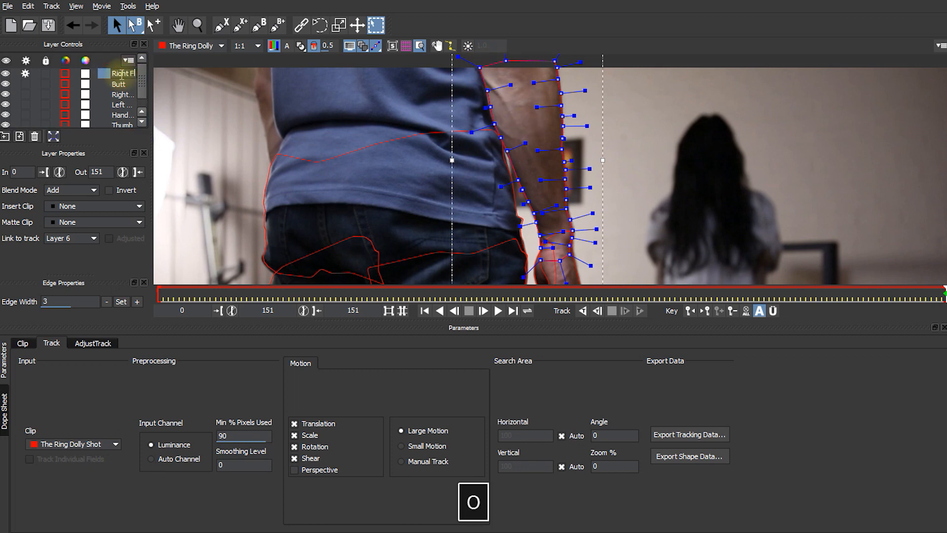
key(Return)
drag(121, 74, 104, 114)
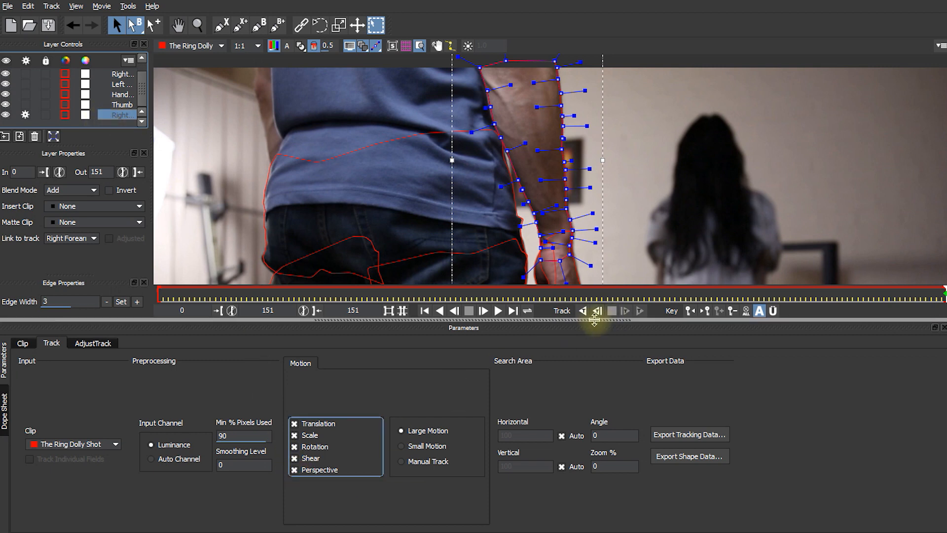
Step: Track Right Forearm backward to frame 0 with Perspective enabled and fit its spline to the arm's edges at in-between frames, including frame 56
click(583, 311)
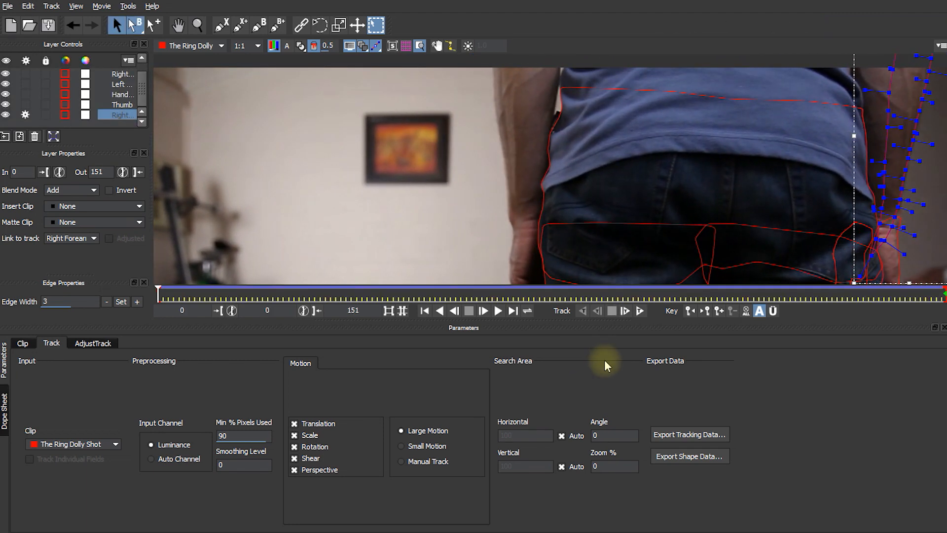
drag(156, 295, 554, 298)
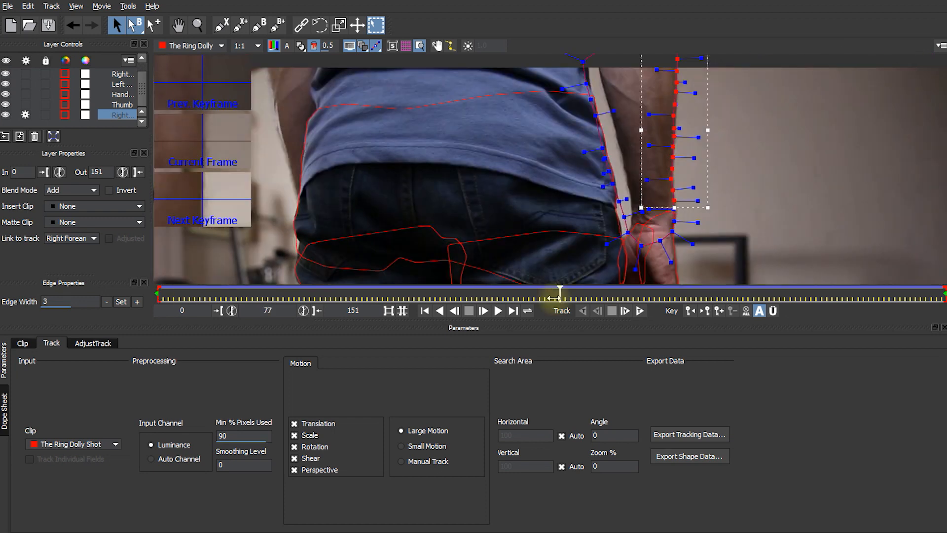
key(Escape)
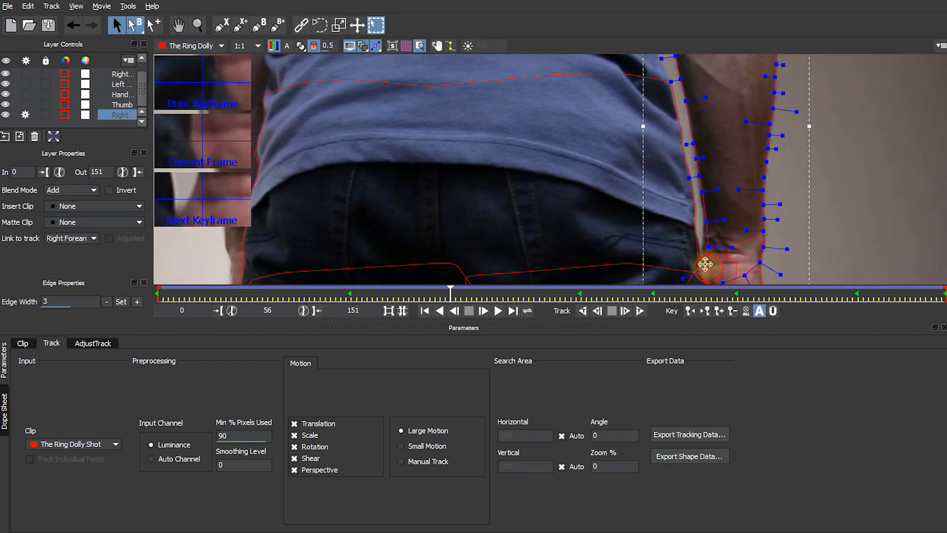
drag(508, 290, 775, 290)
scroll(571, 196, down, 3)
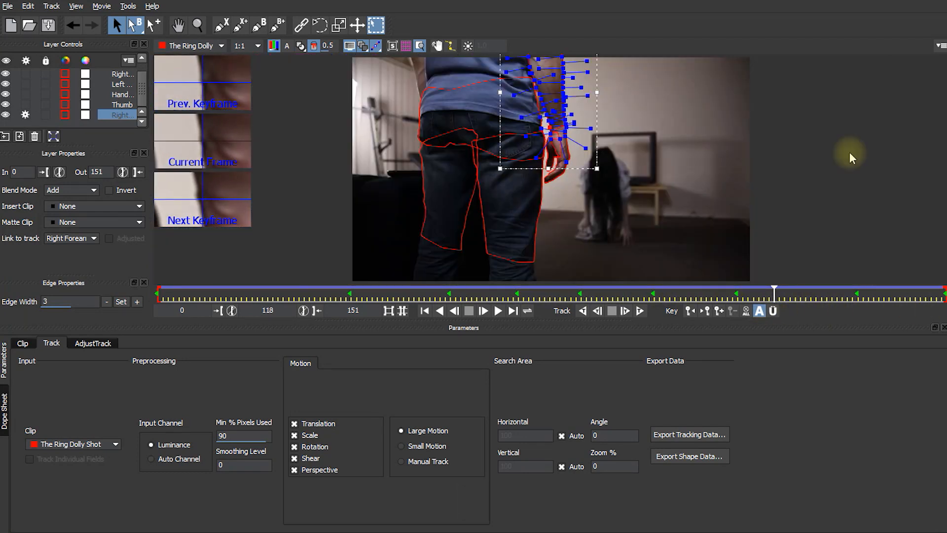
click(843, 177)
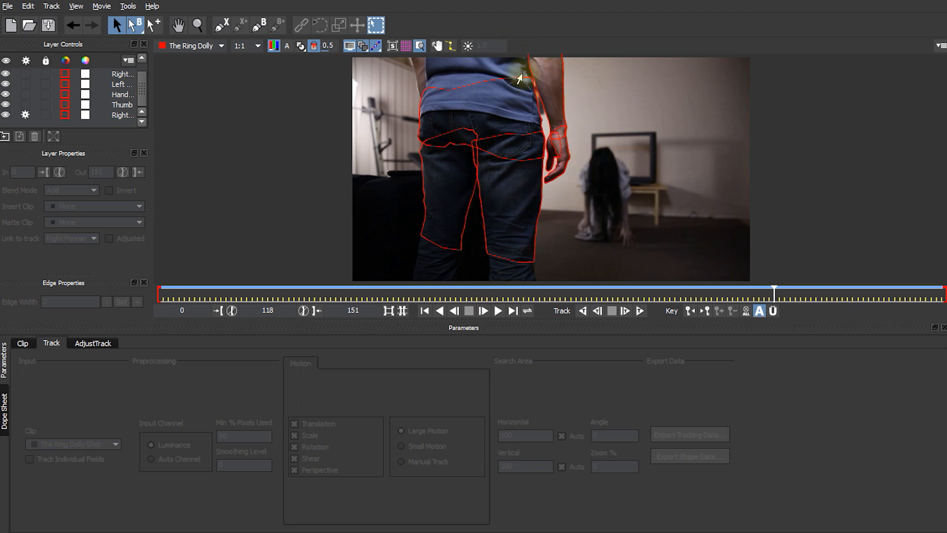
Step: At frame 133, group all layers from Butt through Right Forearm and name the group with the man's first name
drag(770, 295, 871, 302)
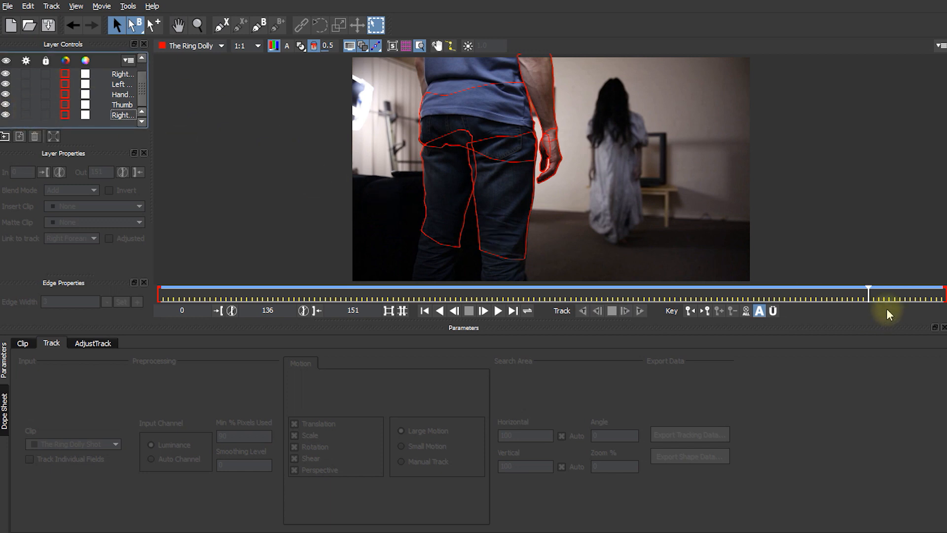
mouse_move(869, 294)
mouse_down()
mouse_move(821, 292)
mouse_move(852, 294)
mouse_up()
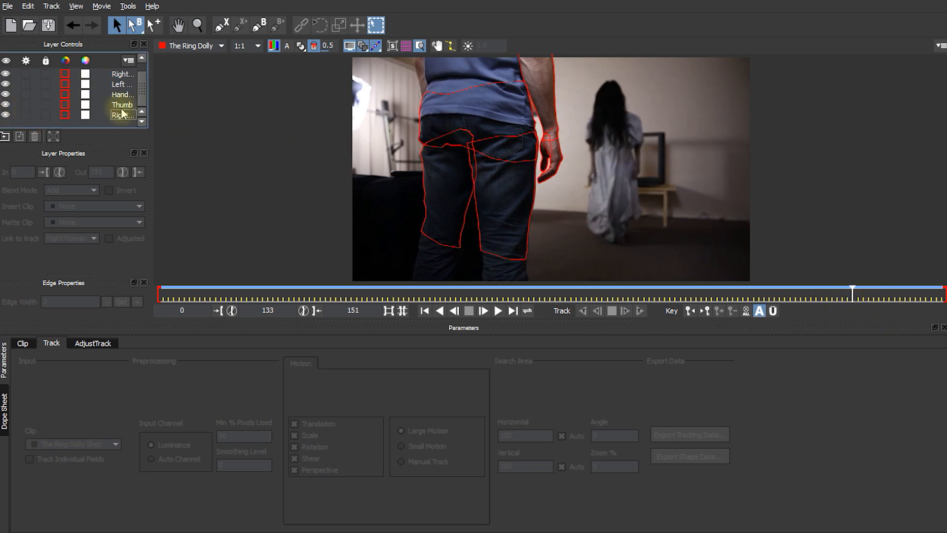
click(121, 116)
scroll(122, 109, up, 1)
shift+click(125, 76)
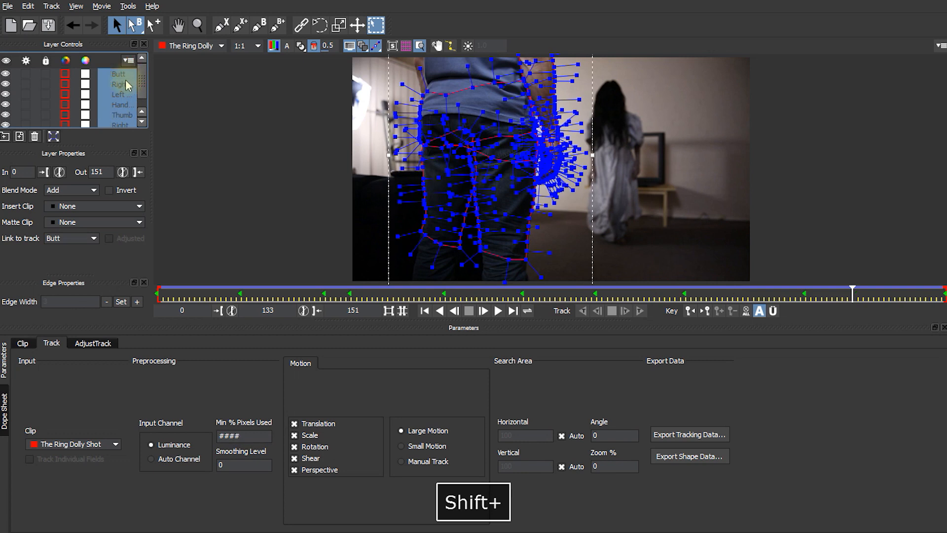
click(6, 138)
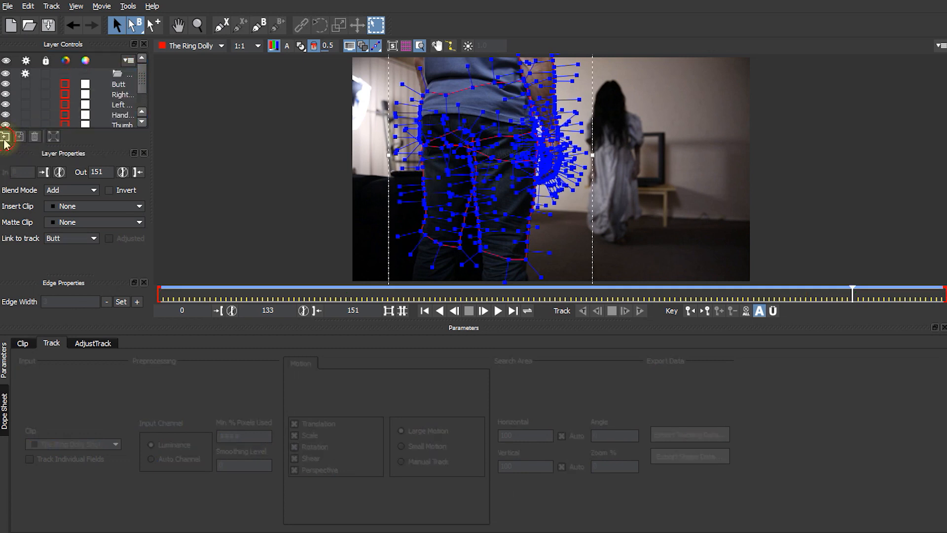
click(133, 75)
text(Talent)
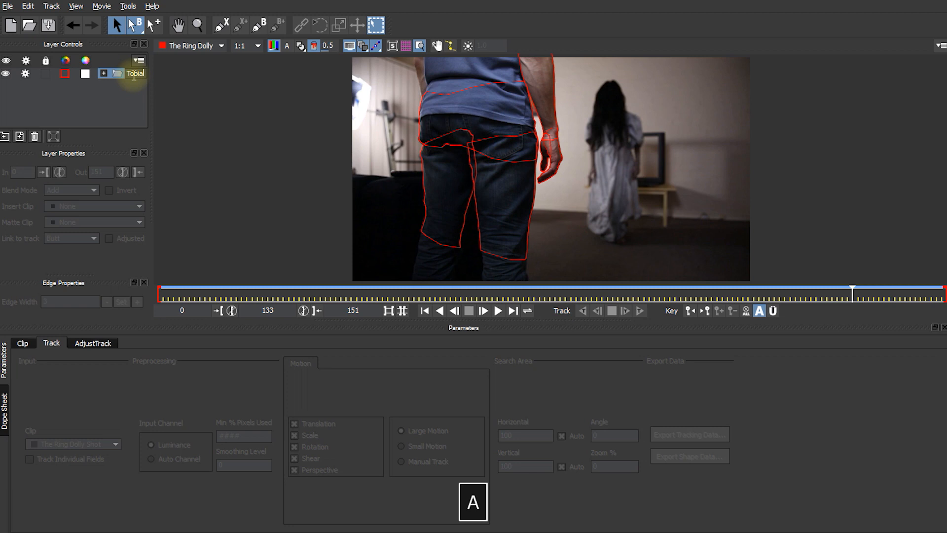
key(Return)
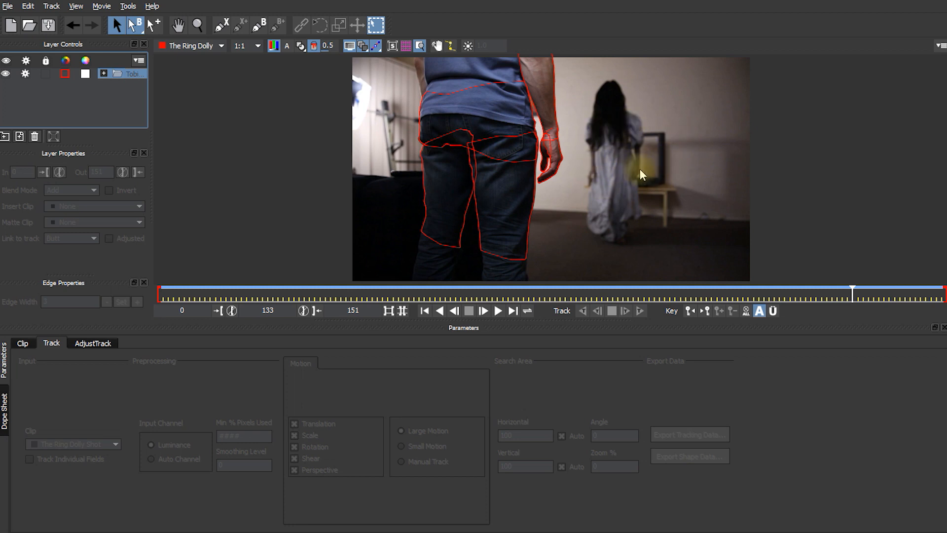
Step: Draw a closed X-spline around the long-haired woman's hair at frame 132 and align its points with the hair's outline
click(856, 294)
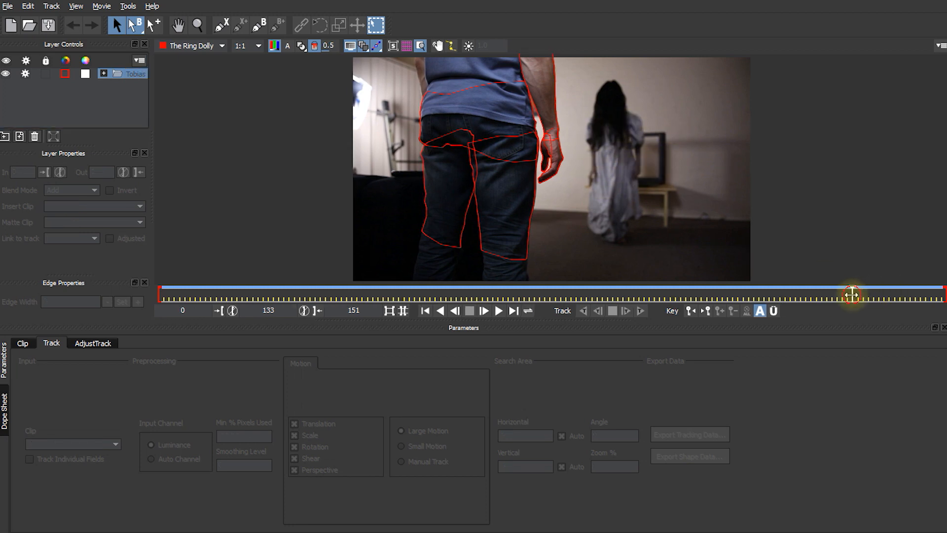
mouse_move(852, 295)
mouse_down()
mouse_move(786, 295)
mouse_move(848, 295)
mouse_up()
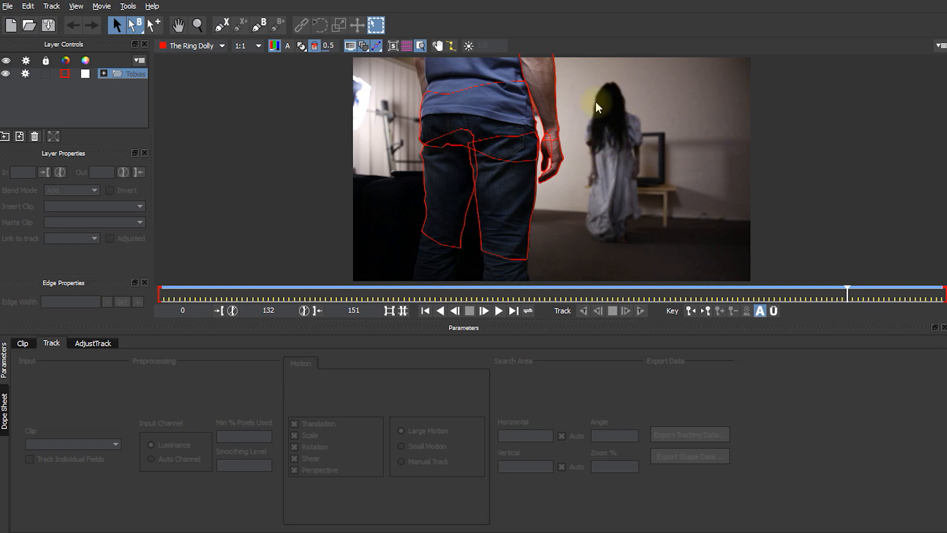
mouse_move(849, 295)
mouse_down()
mouse_move(890, 294)
mouse_move(806, 294)
mouse_move(847, 295)
mouse_up()
key(z)
click(608, 112)
drag(609, 111, 609, 74)
key(ctrl+l)
click(609, 69)
click(562, 147)
click(563, 160)
click(556, 174)
click(554, 188)
click(556, 205)
click(557, 225)
click(554, 238)
click(559, 258)
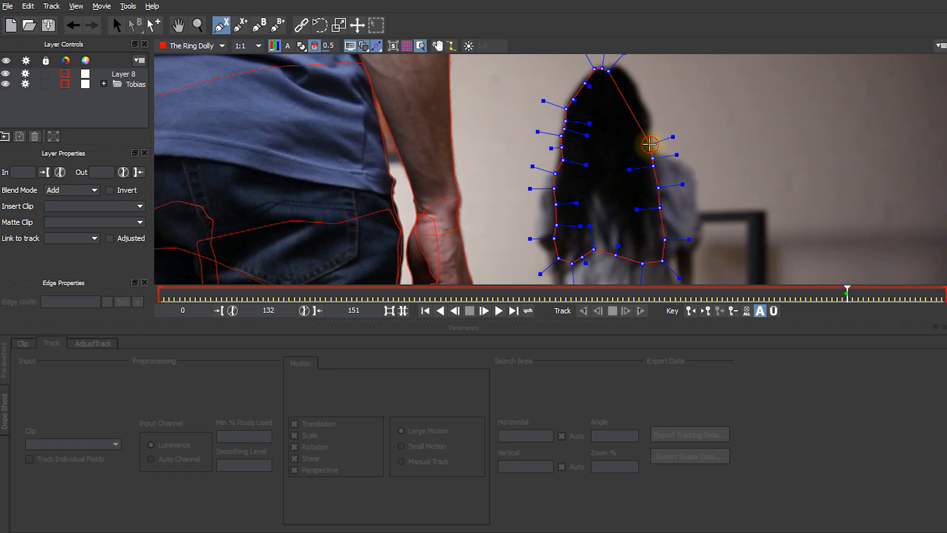
drag(586, 87, 573, 97)
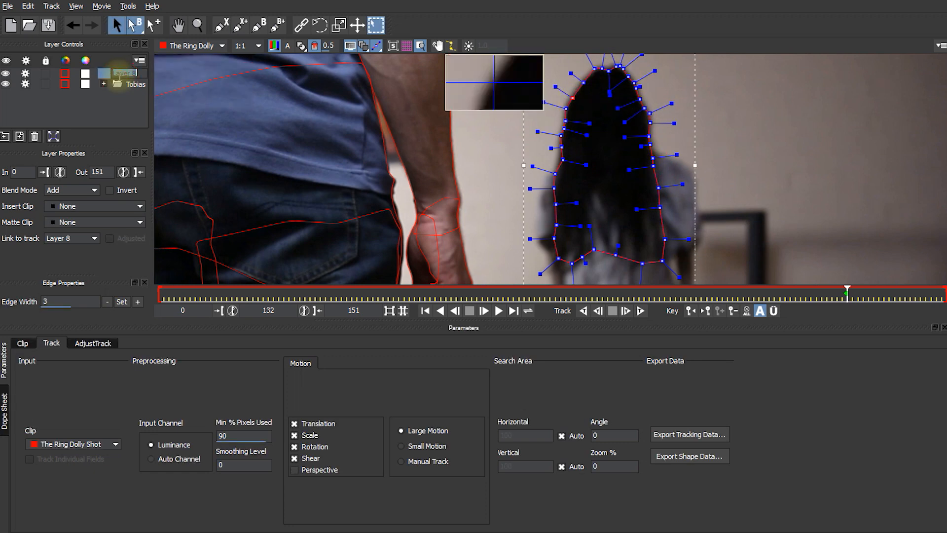
Step: Name the new layer with the woman's first name plus Hair and place it below the man's group, with the group's tracking turned off
text(a Hair)
key(Return)
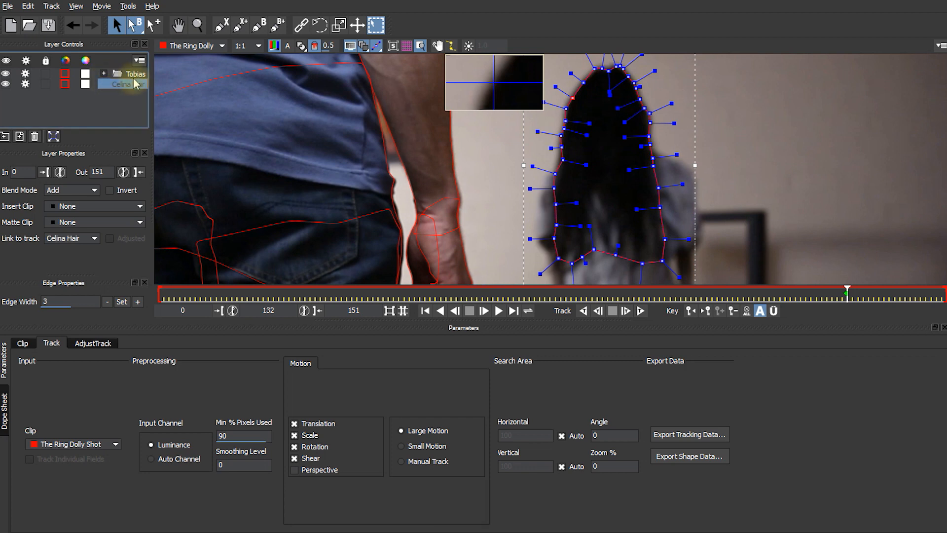
click(134, 76)
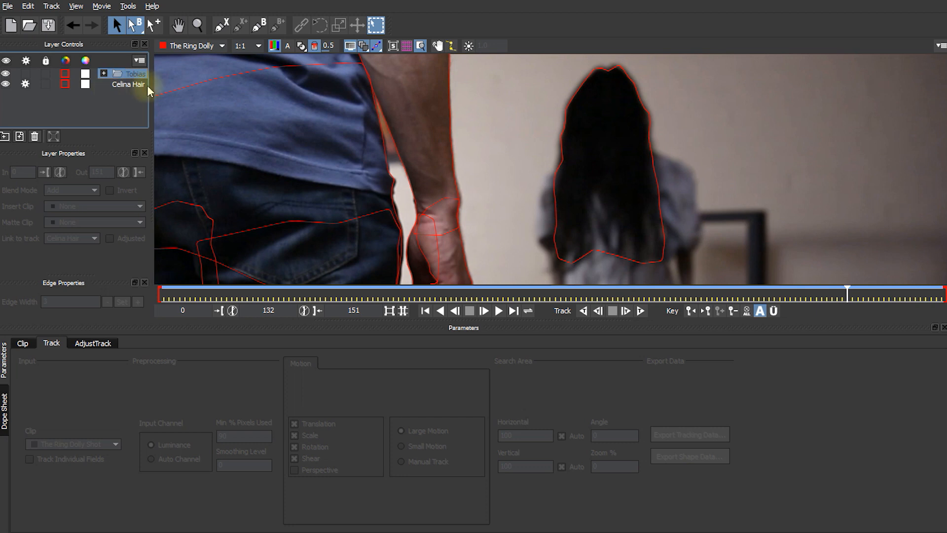
click(129, 85)
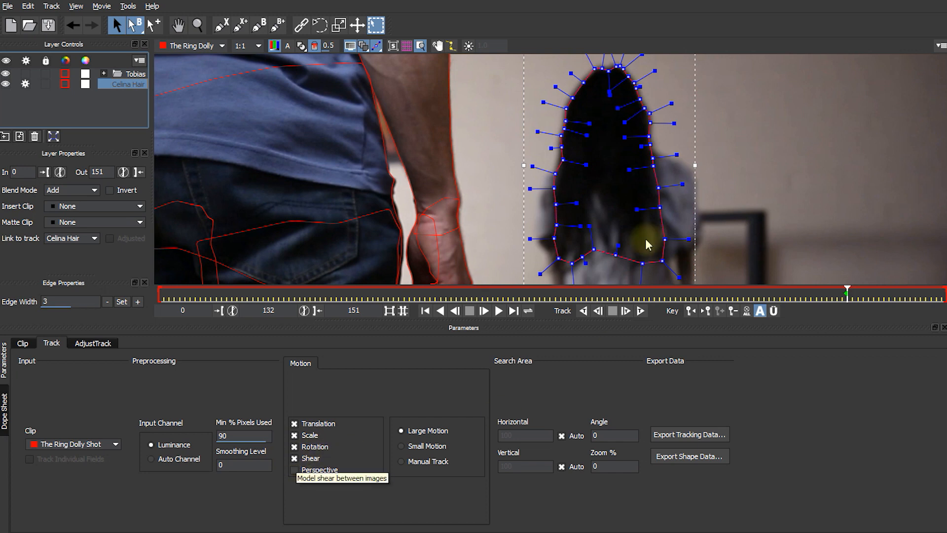
Step: Track the hair layer forward from frame 132 to frame 151
key(z)
drag(589, 203, 596, 259)
drag(623, 222, 647, 235)
mouse_move(645, 177)
mouse_down()
mouse_move(652, 205)
mouse_move(641, 194)
mouse_up()
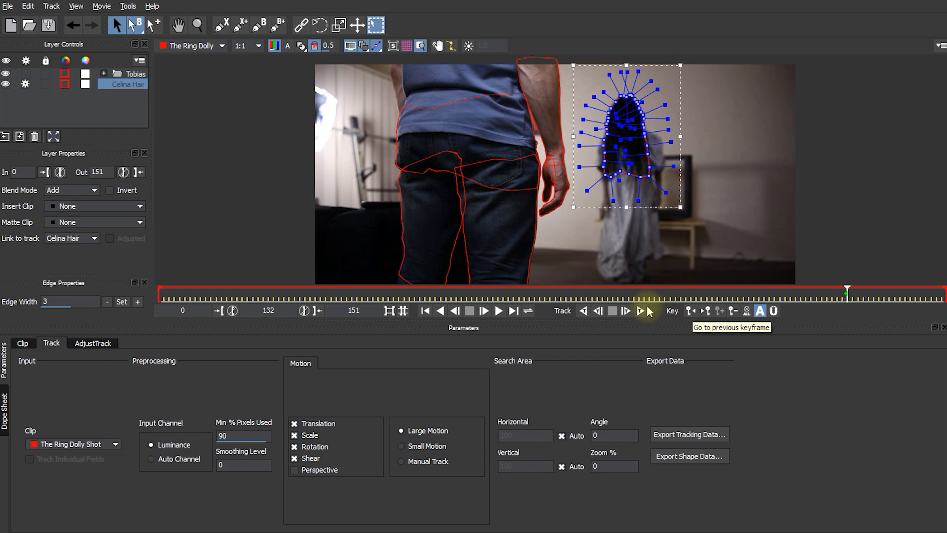
click(641, 311)
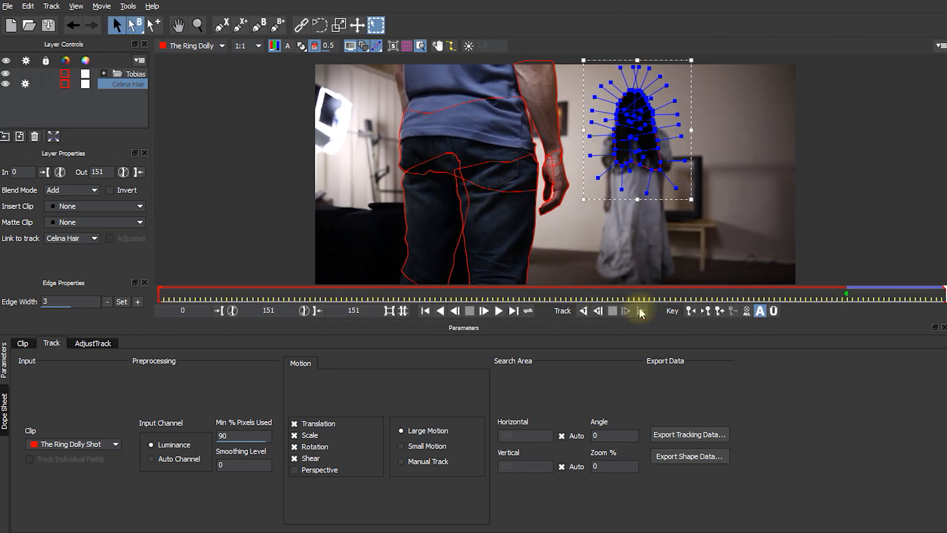
Step: Align the hair spline's points with the hair's outline at frame 151
key(z)
drag(630, 122, 625, 165)
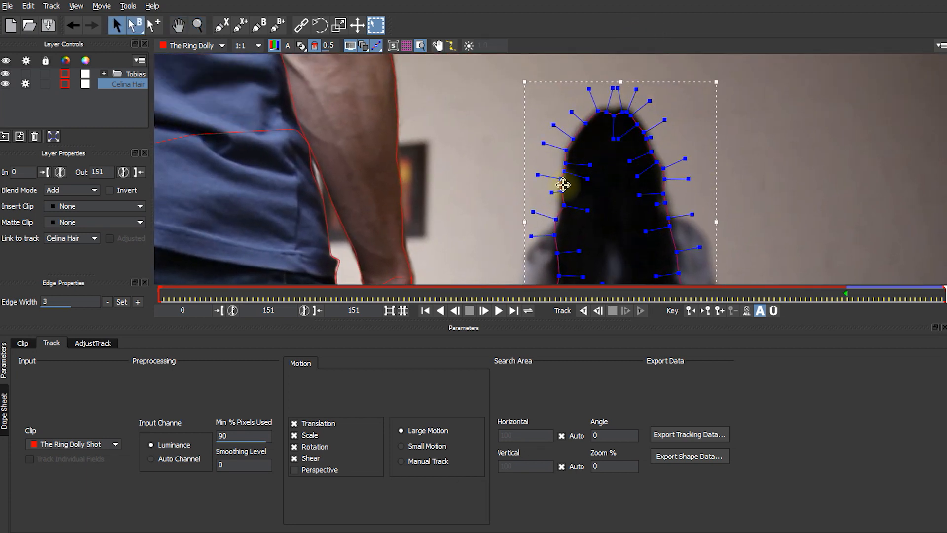
key(x)
drag(617, 221, 614, 187)
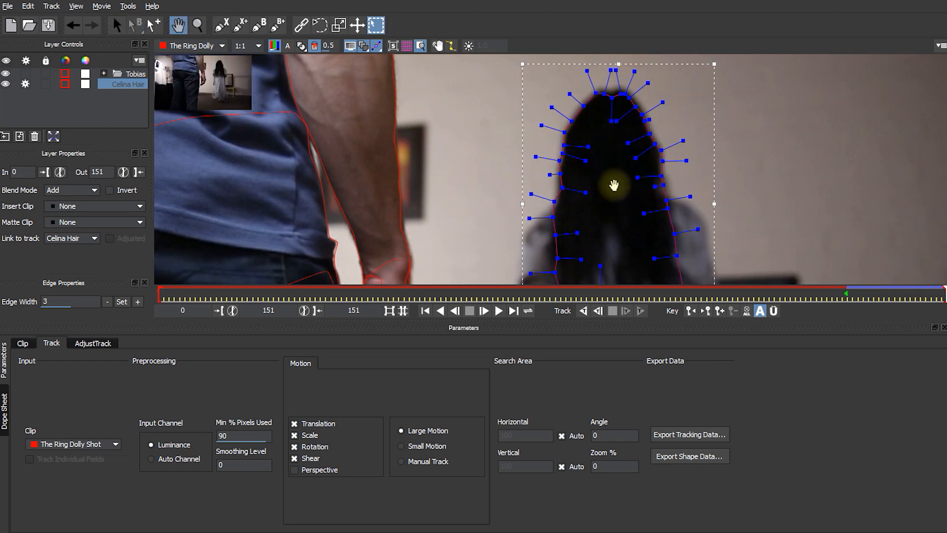
click(613, 75)
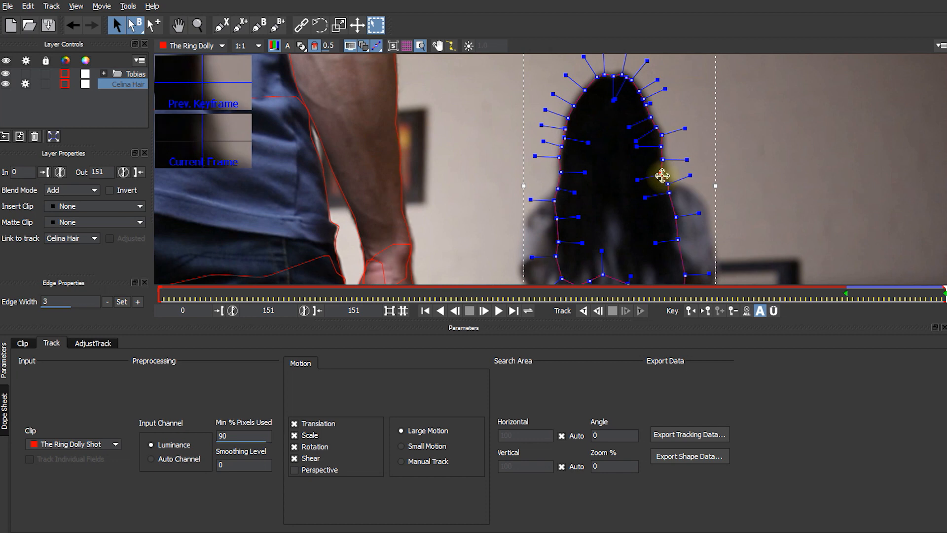
Step: Go back to frame 141 and fit the hair spline to the hair's edges there
key(Left)
key(Left)
key(Left)
key(Left)
key(Left)
key(Left)
key(Left)
key(Left)
key(Left)
key(Left)
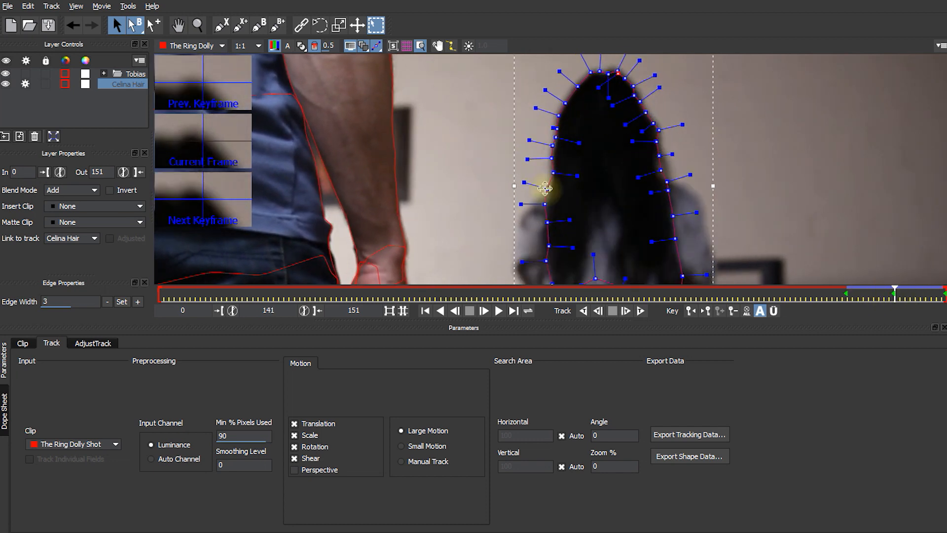
Step: Advance to frame 147 and correct the hair spline's points along the hair's edges
key(Right)
key(Right)
key(Right)
key(Right)
key(Right)
key(Right)
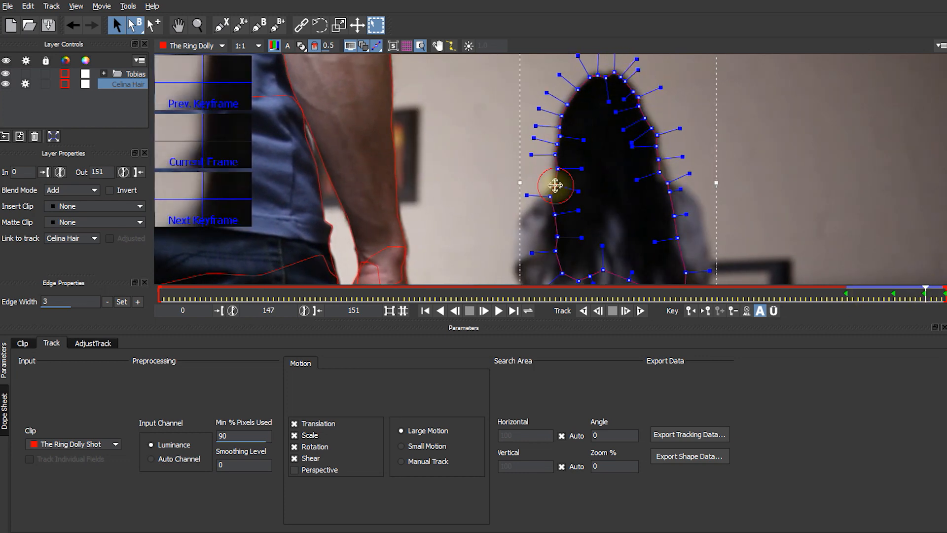
Step: Track the hair layer backward from frame 132 and set its in point to frame 51
drag(926, 288, 847, 289)
key(z)
drag(605, 250, 768, 287)
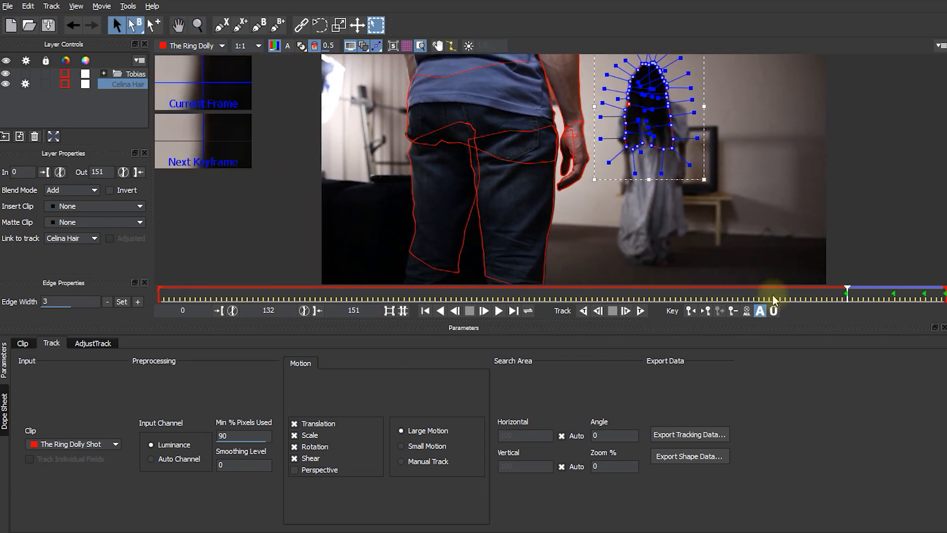
click(581, 311)
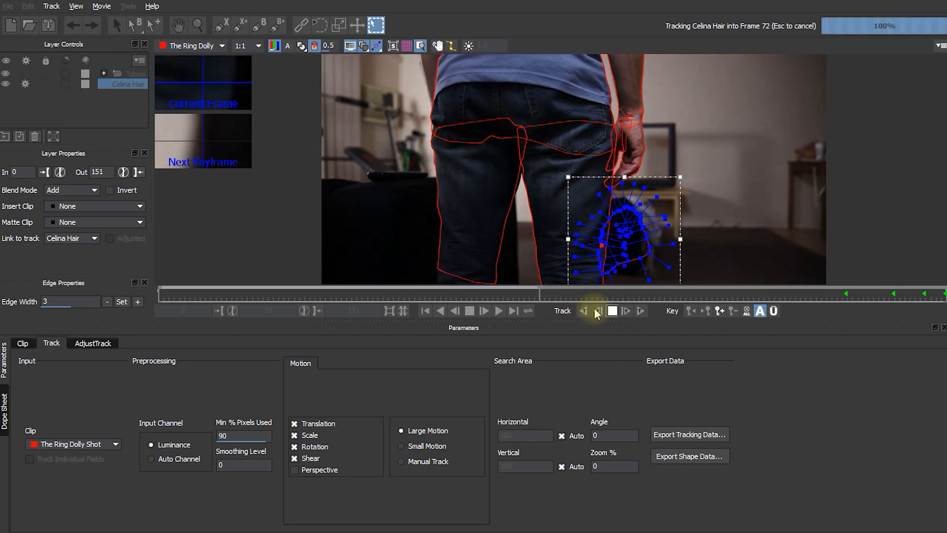
click(583, 311)
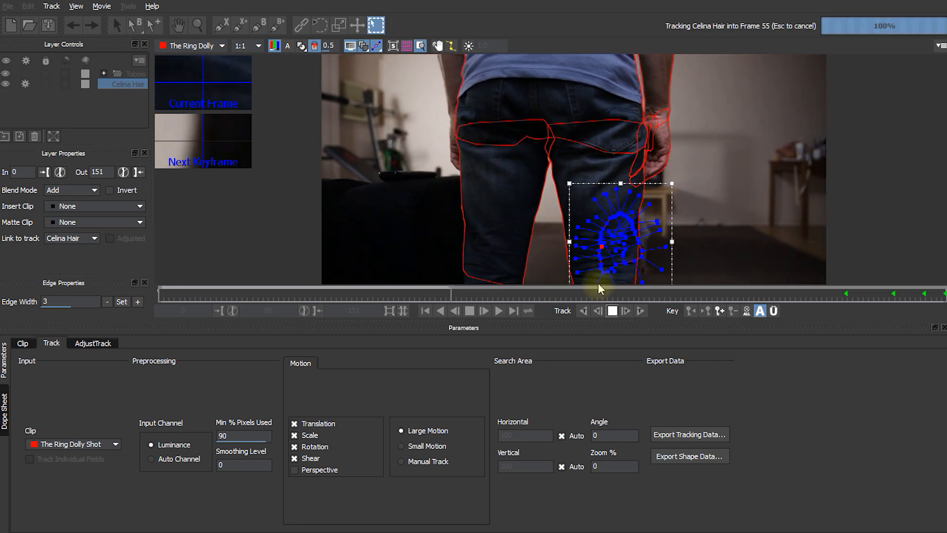
key(Escape)
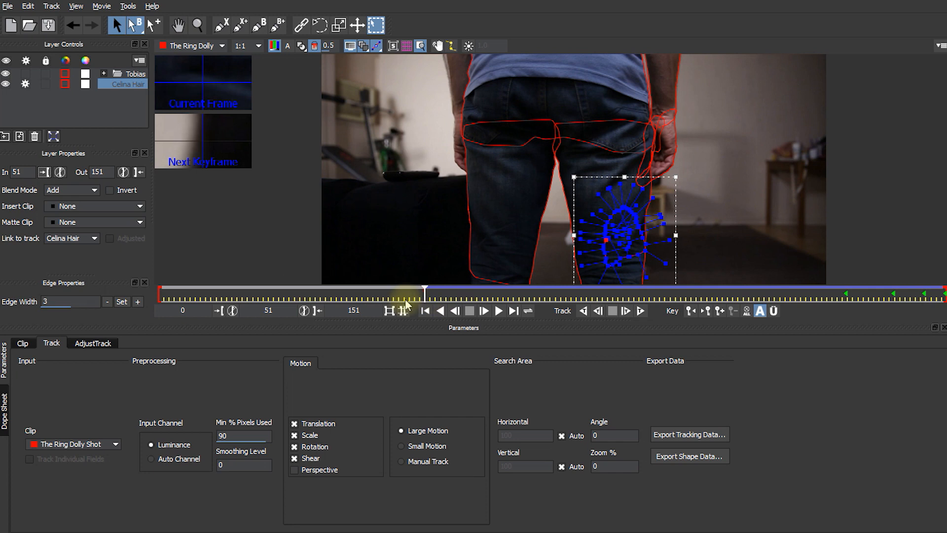
drag(422, 292, 263, 296)
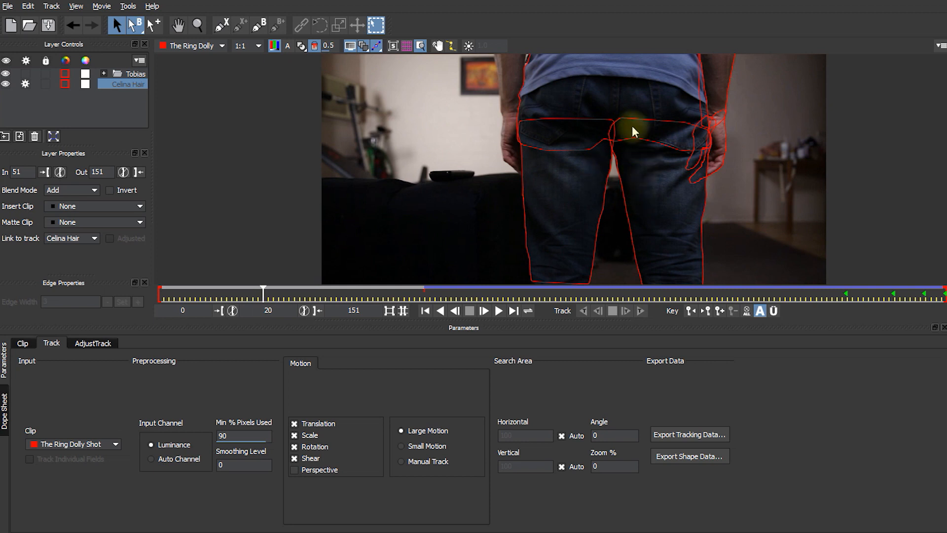
Step: Go to frame 89 and fit the hair spline's points to the hair's outline there
drag(260, 295, 623, 291)
key(z)
drag(616, 158, 668, 148)
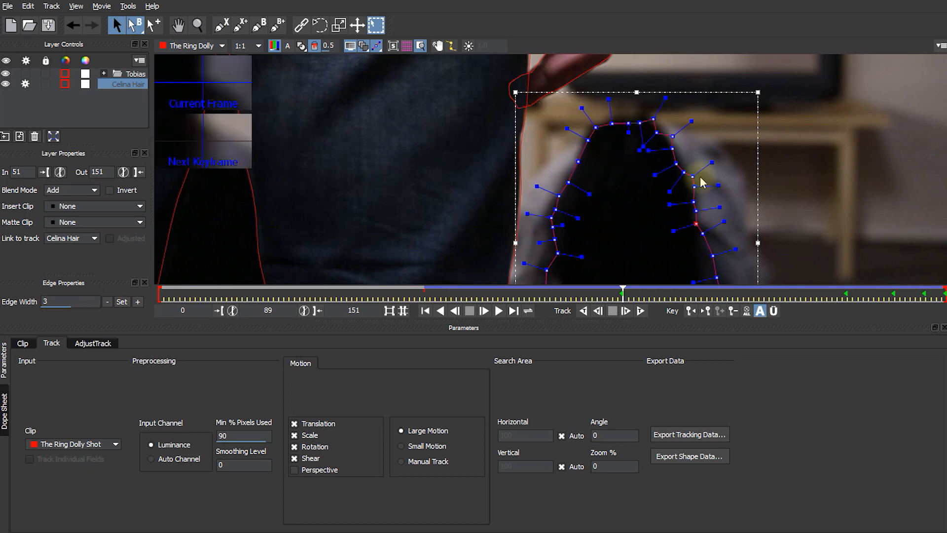
key(x)
drag(630, 120, 682, 205)
key(z)
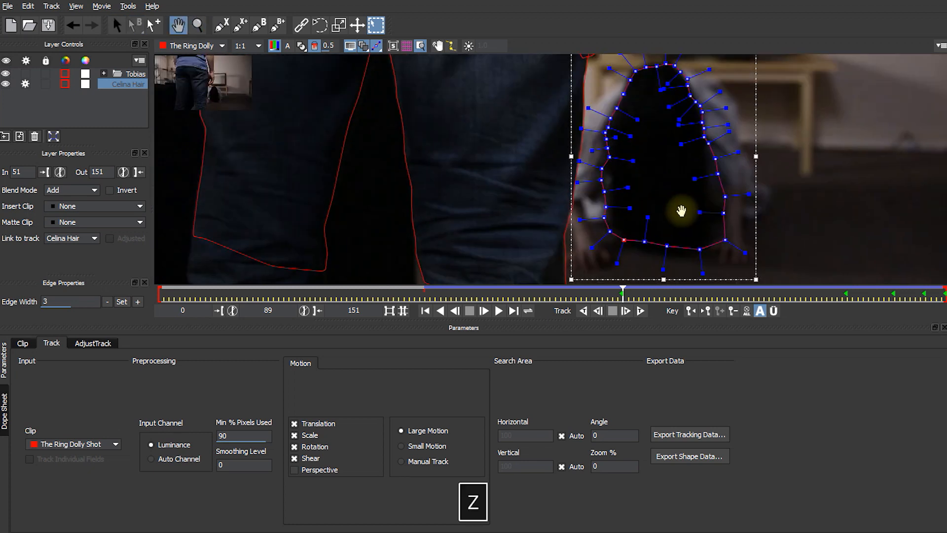
Step: Move back to frame 74 and align the hair spline's points with the hair's edges
click(543, 295)
key(s)
drag(630, 77, 685, 194)
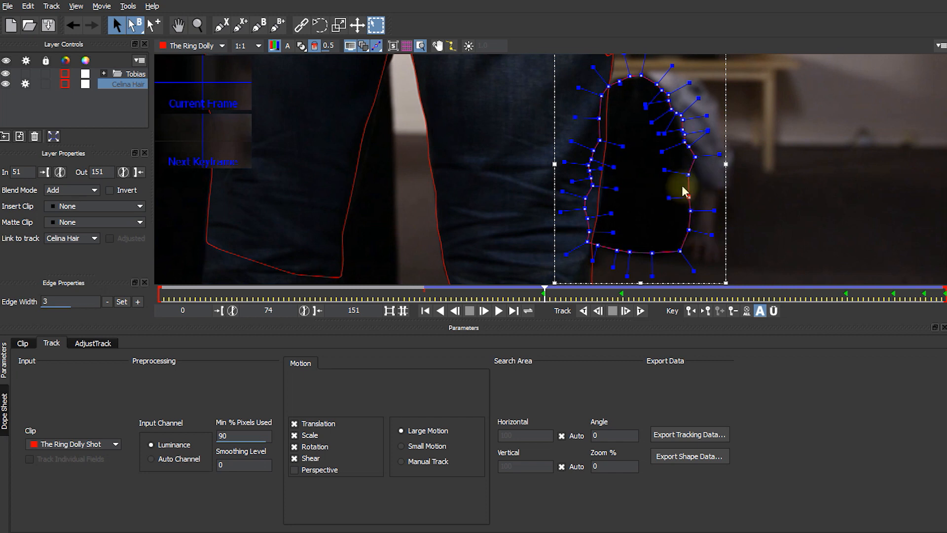
Step: Correct the hair spline at several more in-between frames from before frame 74 up to frame 118
click(461, 295)
drag(664, 212, 664, 197)
click(497, 295)
click(587, 295)
drag(617, 123, 611, 113)
click(727, 295)
mouse_move(603, 243)
mouse_down()
mouse_move(688, 269)
mouse_move(691, 295)
mouse_move(774, 295)
mouse_up()
click(675, 295)
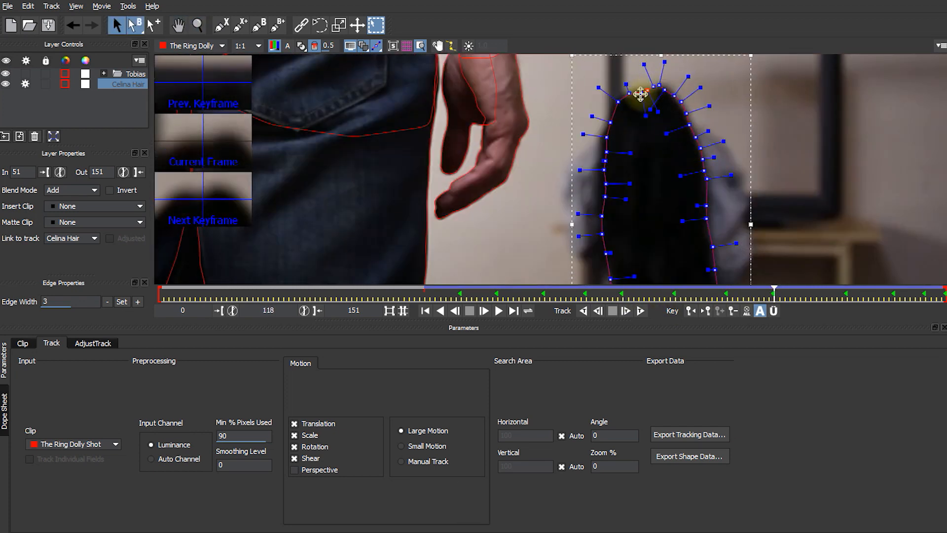
Step: Refine the hair spline's upper and lower points in the frames around 118
key(Left)
key(Left)
key(Left)
key(Left)
key(Left)
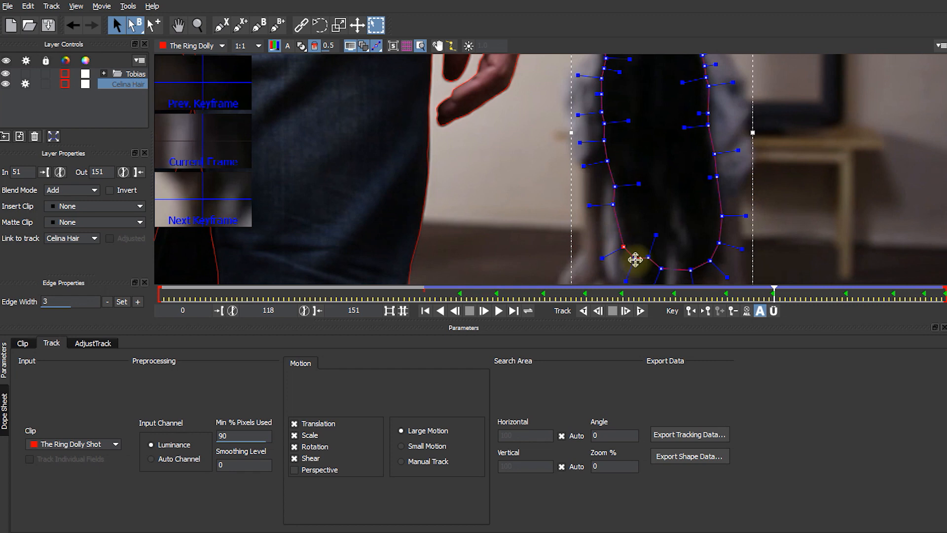
drag(749, 295, 774, 298)
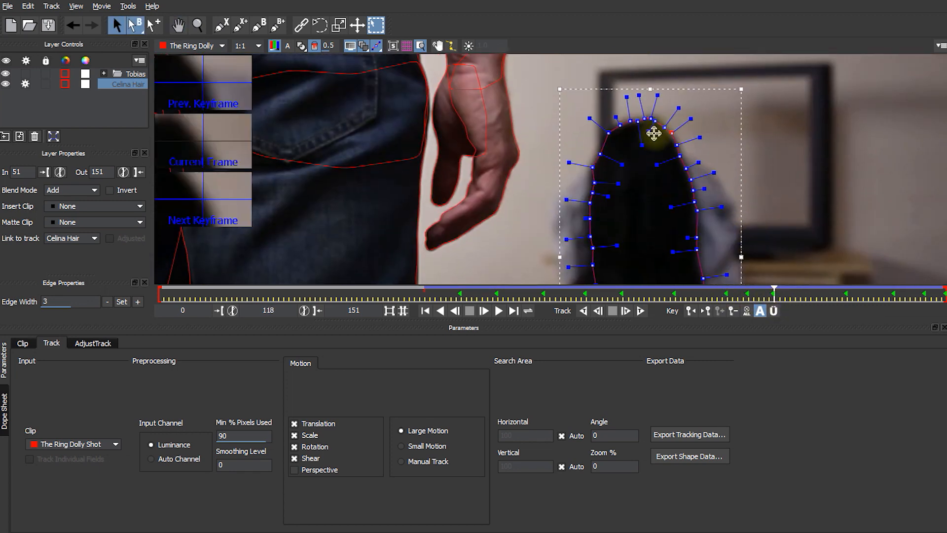
key(z)
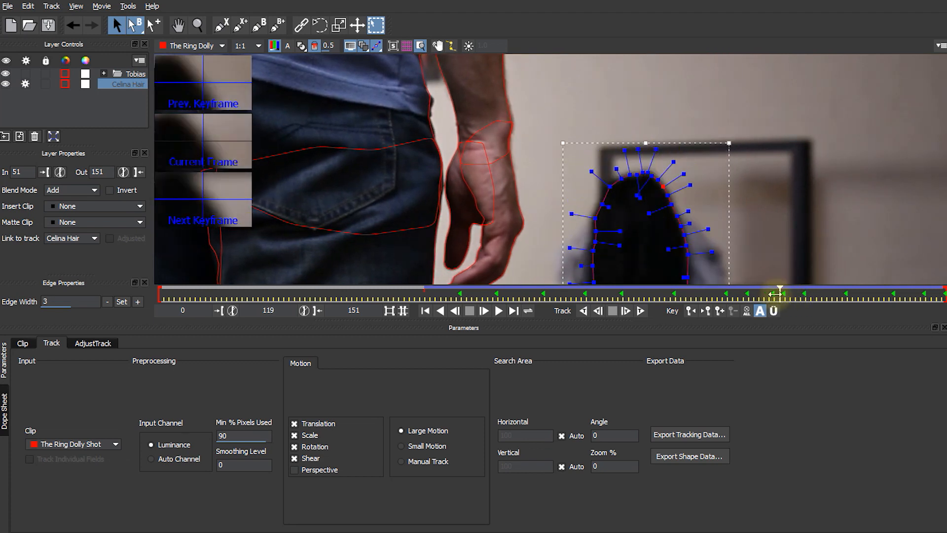
key(z)
Step: Review the hair spline by scrubbing up to frame 142 and turn off tracking for the Celina Hair layer
click(913, 295)
drag(904, 297, 816, 291)
drag(710, 291, 867, 294)
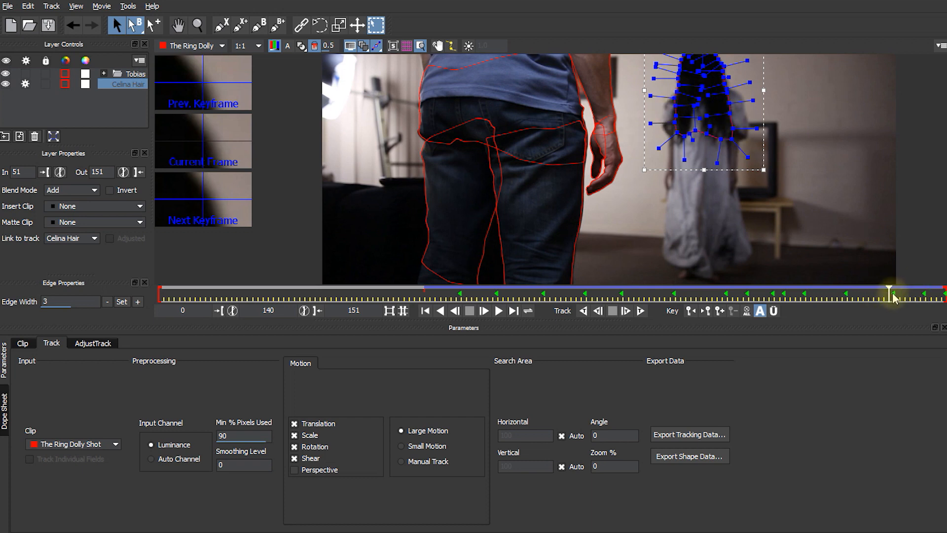
drag(869, 293, 897, 297)
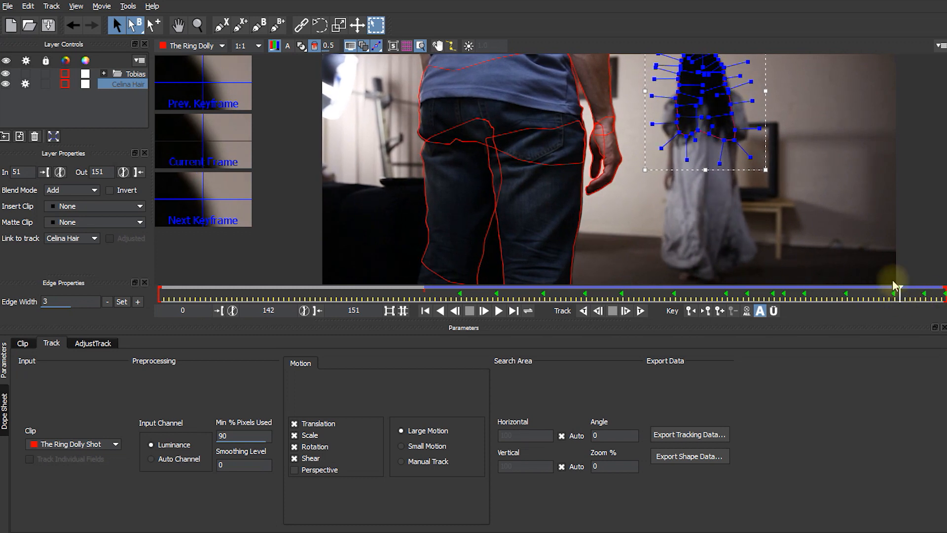
double_click(172, 144)
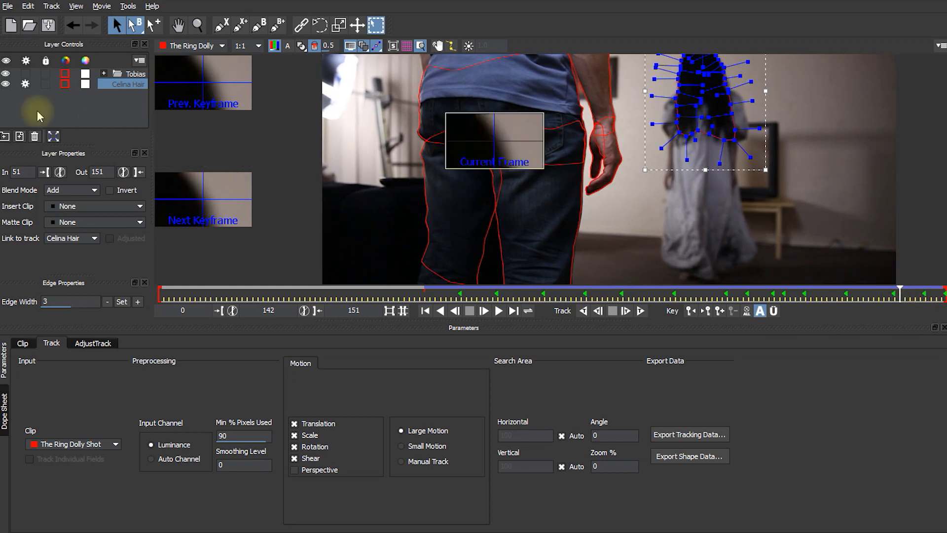
click(24, 84)
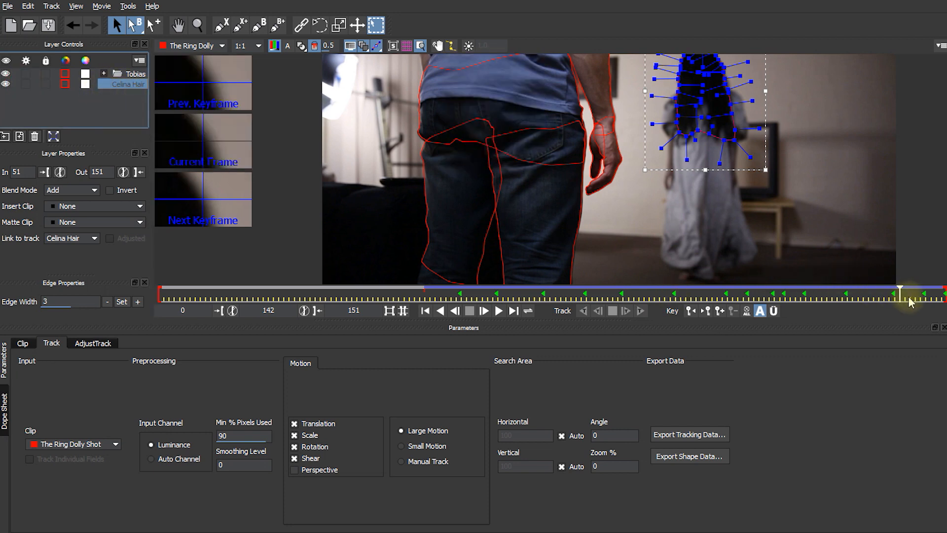
Step: Draw a closed spline around the woman's shoulders and upper arms at frame 146
drag(901, 294, 921, 296)
key(z)
drag(676, 123, 660, 205)
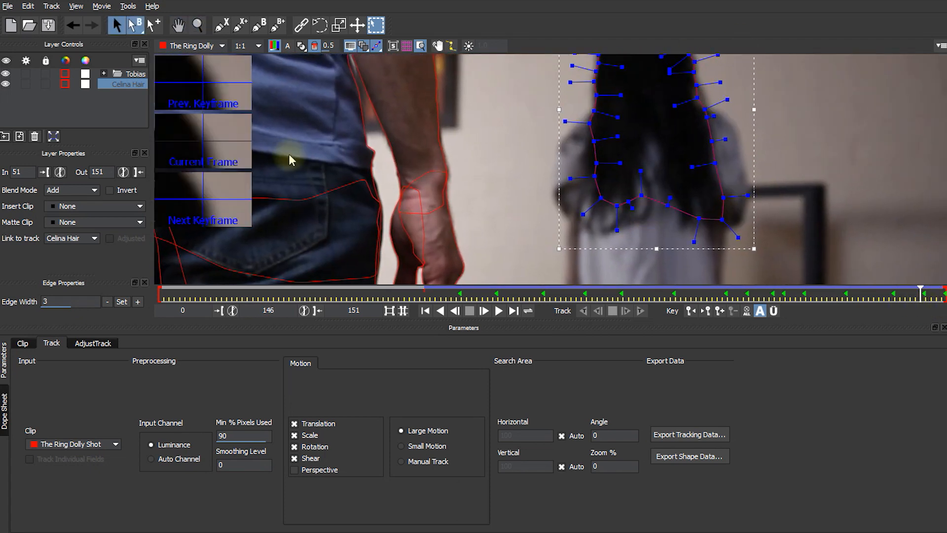
click(597, 109)
click(579, 122)
click(562, 154)
click(555, 197)
click(584, 225)
click(617, 199)
click(636, 191)
click(744, 205)
click(745, 175)
click(734, 126)
click(701, 108)
click(631, 105)
right_click(668, 192)
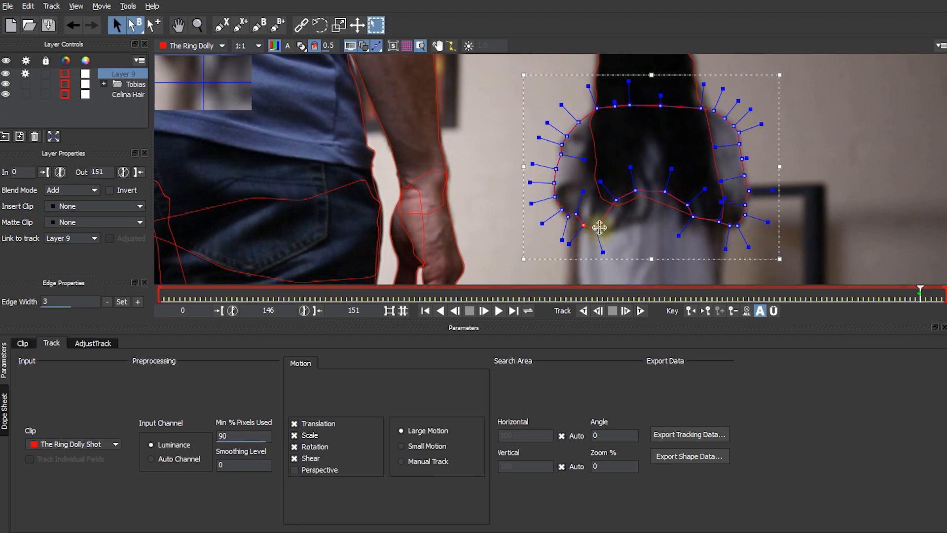
Step: Rename the new layer Celina Shoulders and place it below the Celina Hair layer
click(129, 74)
text(Celina Shoulder)
key(Return)
drag(128, 73, 123, 112)
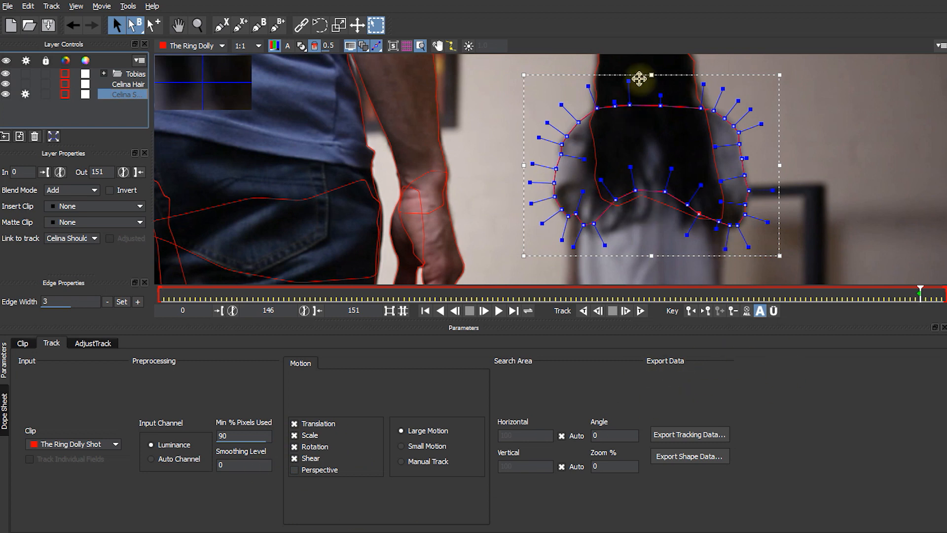
Step: Track the Celina Shoulders layer forward from frame 146 to frame 151
key(z)
drag(716, 214, 691, 177)
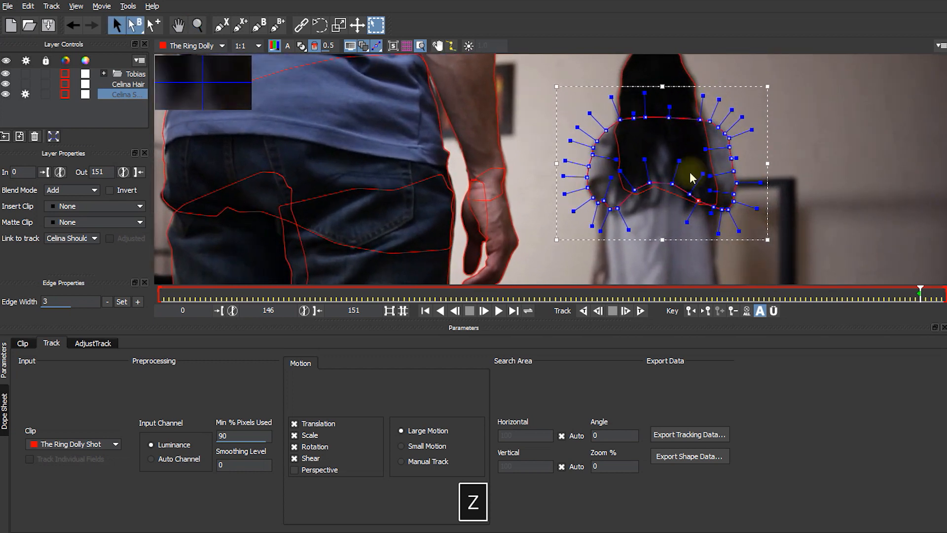
click(640, 311)
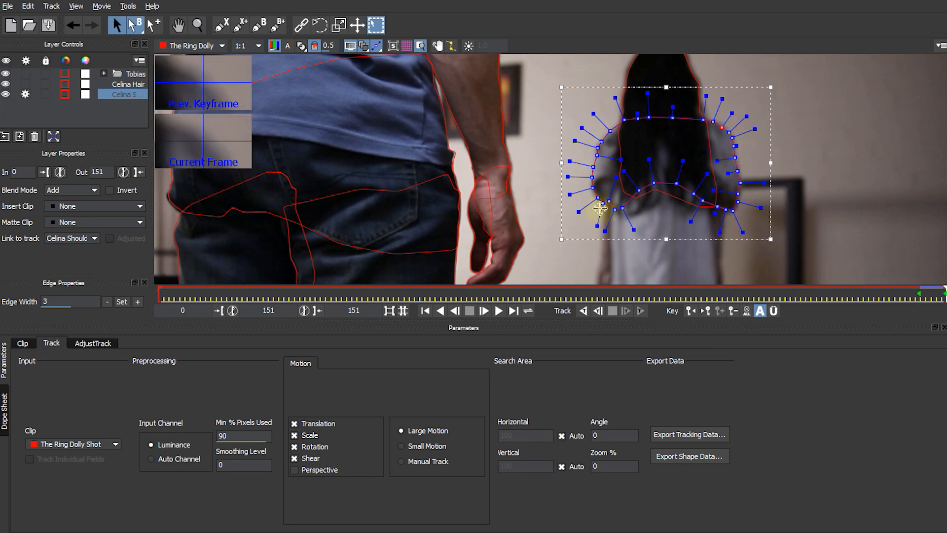
Step: Return to frame 146 and track the shoulders layer backward, stopping at frame 125
drag(941, 295, 918, 296)
click(583, 311)
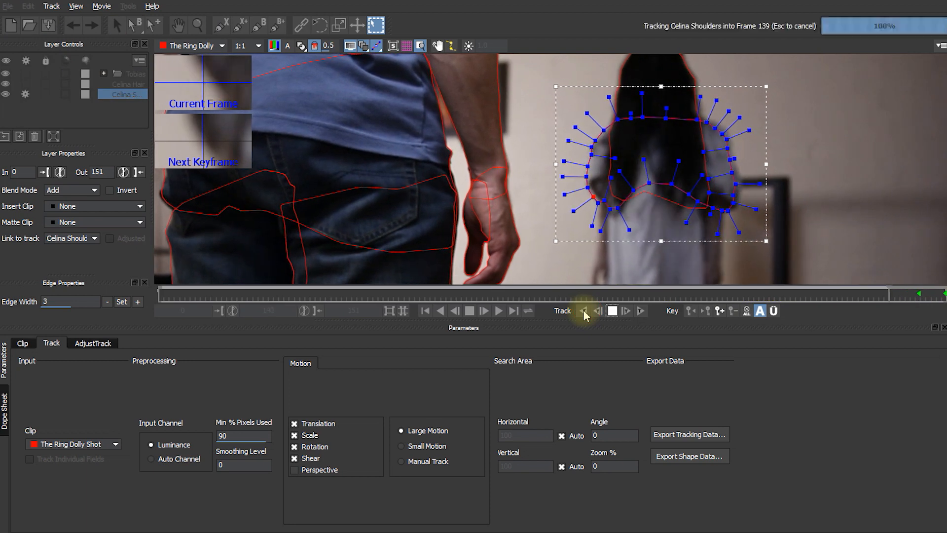
key(Escape)
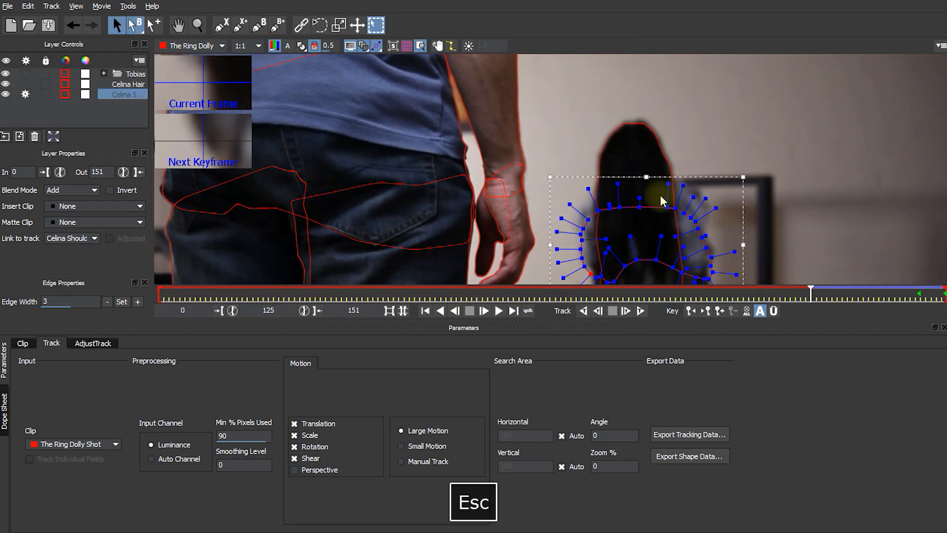
Step: Reposition the shoulders spline's points over the woman's shoulders at frame 125
drag(700, 187, 718, 205)
key(z)
drag(676, 157, 673, 172)
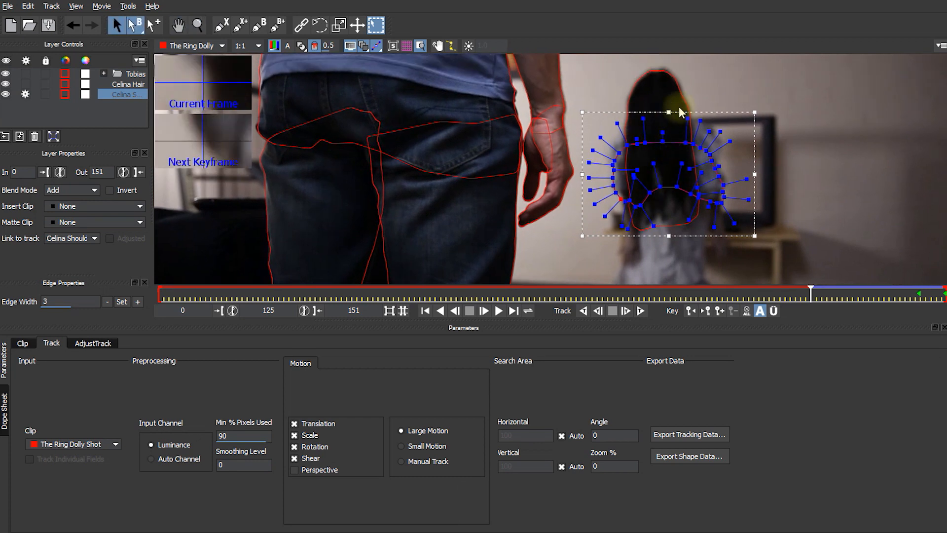
drag(676, 113, 662, 129)
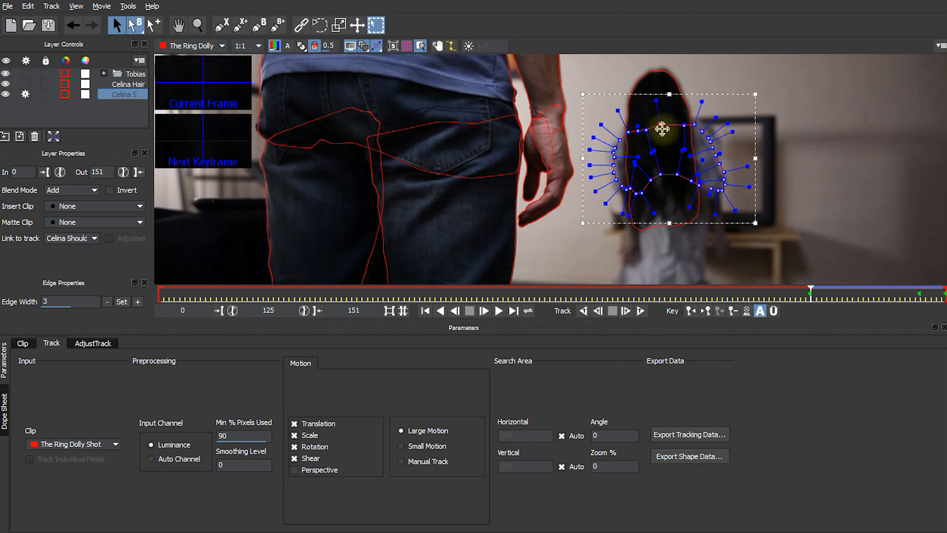
Step: Track the shoulders layer backward from frame 125 and correct its points along the shoulders at frame 113
click(583, 311)
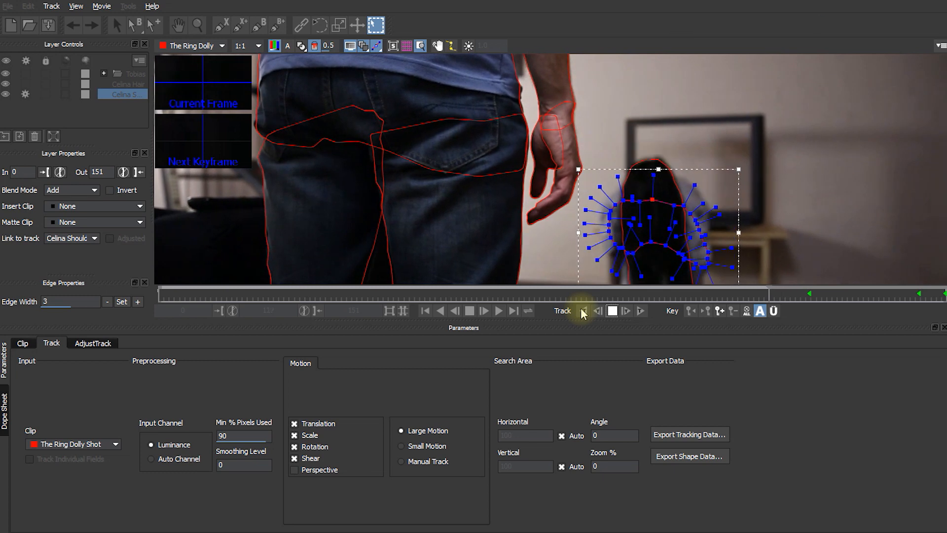
drag(666, 162, 706, 172)
drag(622, 200, 620, 201)
drag(621, 194, 616, 195)
drag(620, 188, 614, 181)
drag(619, 178, 619, 171)
drag(625, 171, 623, 165)
drag(633, 167, 632, 161)
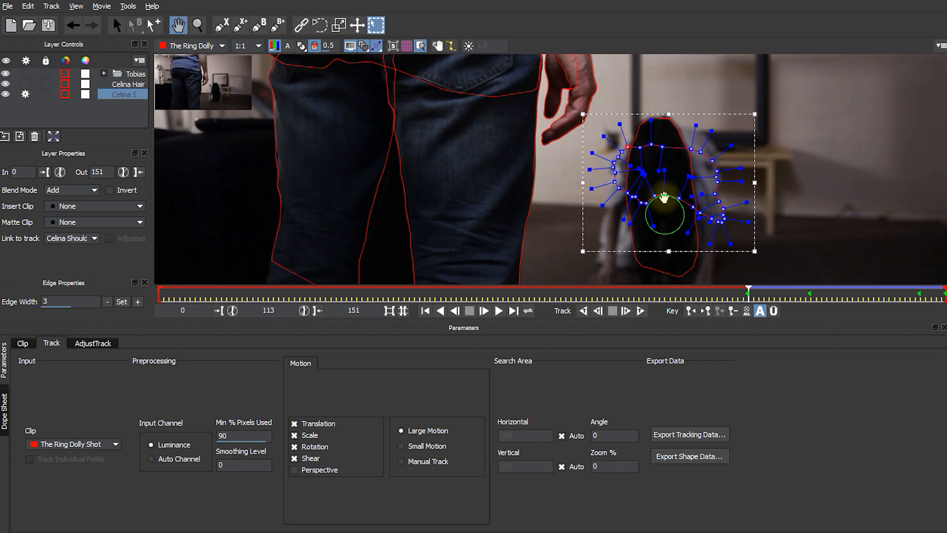
Step: Track the shoulders layer backward from frame 113 and set its in point to frame 50
click(583, 310)
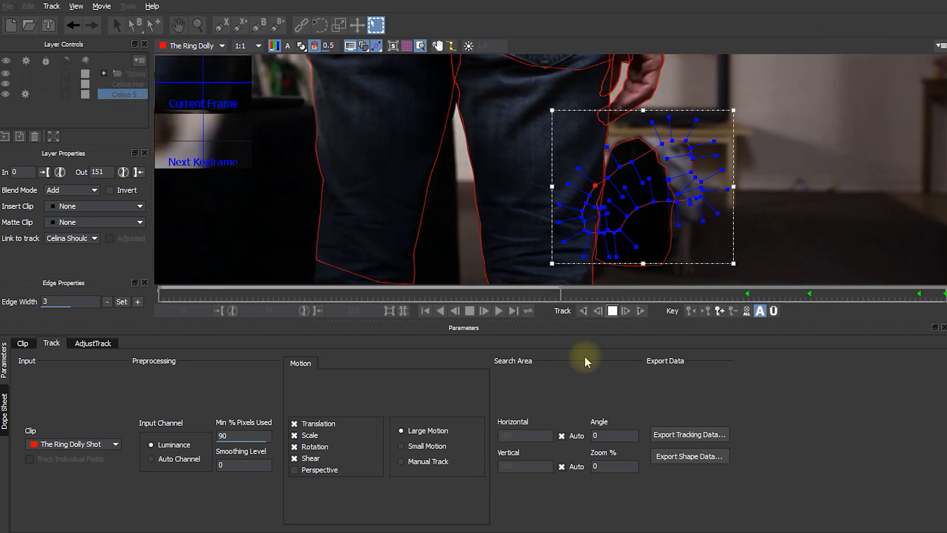
key(Escape)
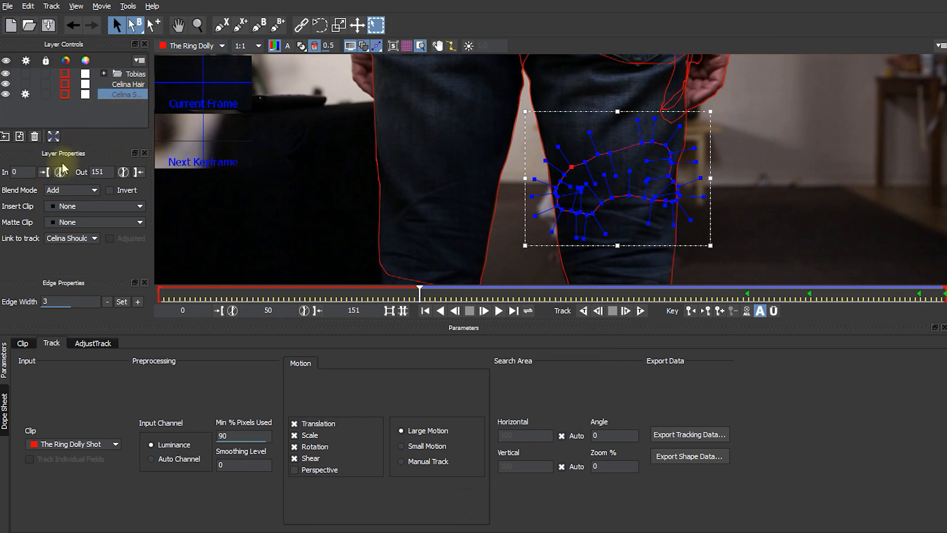
click(44, 172)
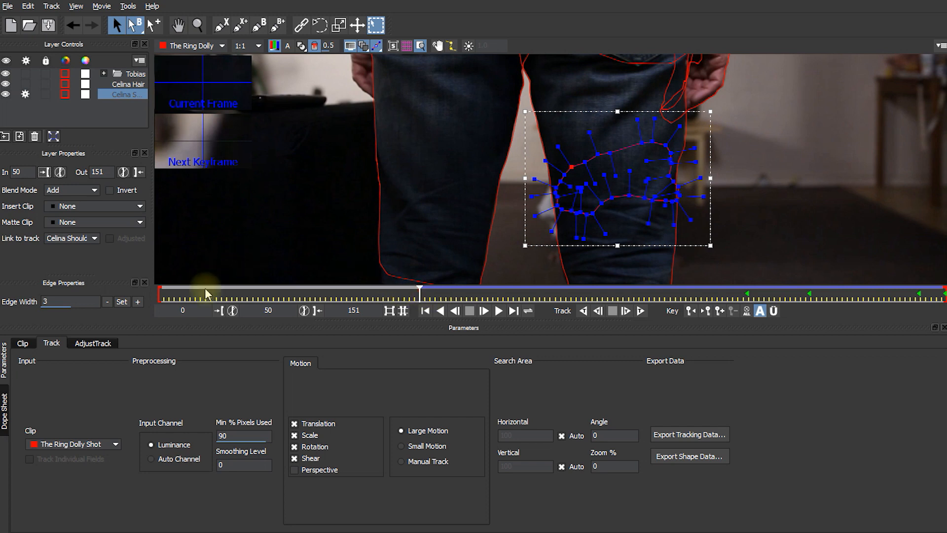
Step: Reshape the left side and upper edge of the shoulders spline at frame 50
drag(550, 131, 621, 171)
drag(610, 153, 604, 138)
drag(564, 175, 557, 170)
drag(561, 181, 554, 178)
drag(556, 188, 543, 200)
drag(557, 196, 546, 215)
drag(562, 210, 559, 215)
Step: Adjust the right side of the shoulders spline at frame 84 and move back to frame 79
drag(420, 293, 597, 293)
drag(697, 150, 693, 153)
drag(698, 173, 698, 174)
drag(597, 293, 571, 293)
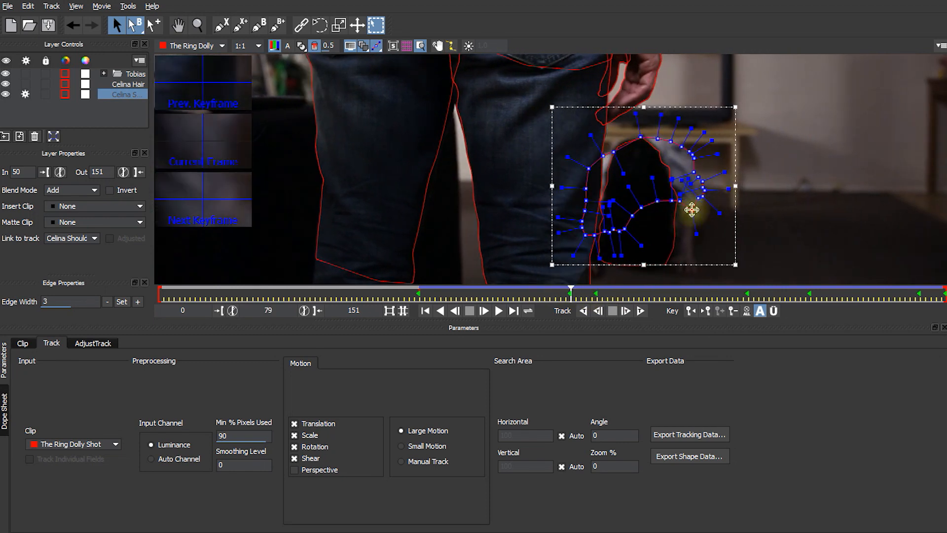
Step: Return to frame 84 and extend the shoulders spline's lower points around both sleeves
key(Right)
key(Right)
key(Right)
key(Right)
key(Right)
drag(688, 199, 702, 219)
drag(708, 204, 717, 209)
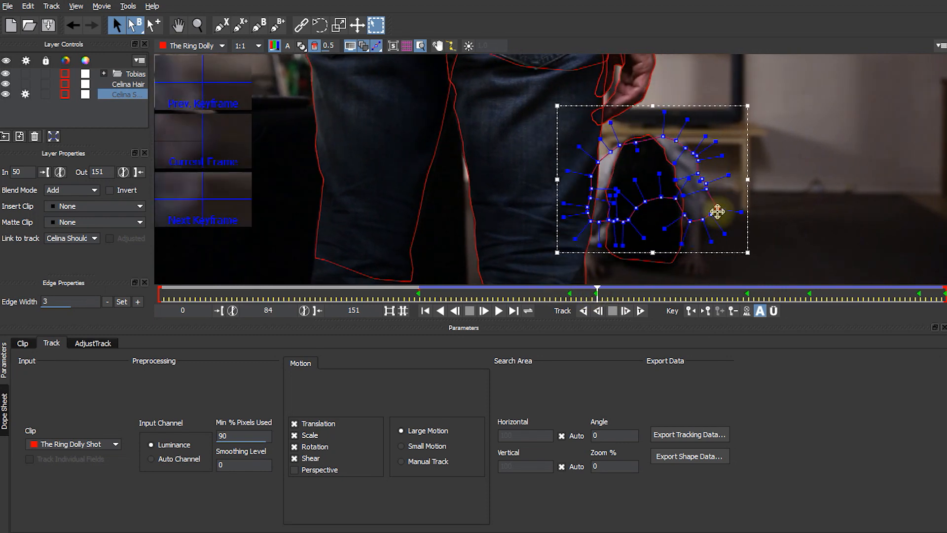
drag(590, 221, 585, 245)
drag(614, 221, 584, 224)
drag(662, 199, 670, 216)
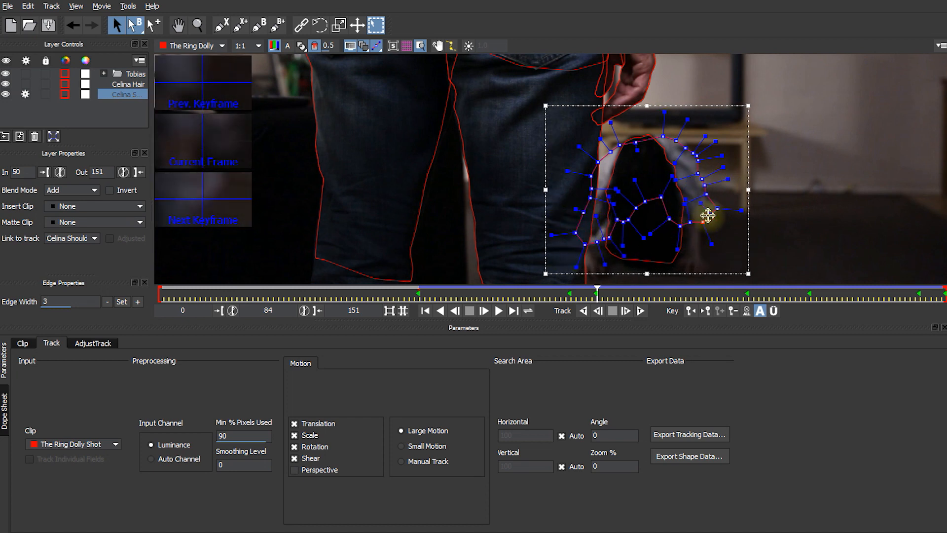
Step: Step back to frame 70 and correct the shoulders spline there
drag(598, 293, 571, 293)
key(Left)
key(Left)
key(Left)
key(Left)
key(Left)
key(Left)
key(Left)
key(Left)
key(Left)
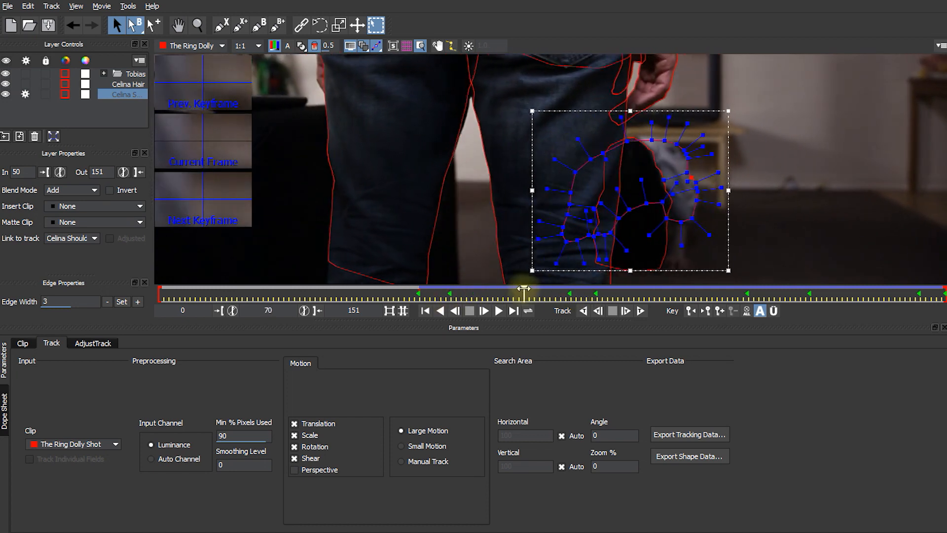
Step: Fit the shoulders spline to the sleeves at in-between frames between 84 and 113
drag(524, 291, 690, 295)
drag(611, 198, 576, 231)
key(Left)
key(Left)
key(Left)
key(Left)
key(Left)
key(Left)
key(Left)
key(Left)
key(Left)
Step: Adjust the shoulders spline's points to the sleeves at frame 113 and in the frames just before it
drag(642, 293, 748, 295)
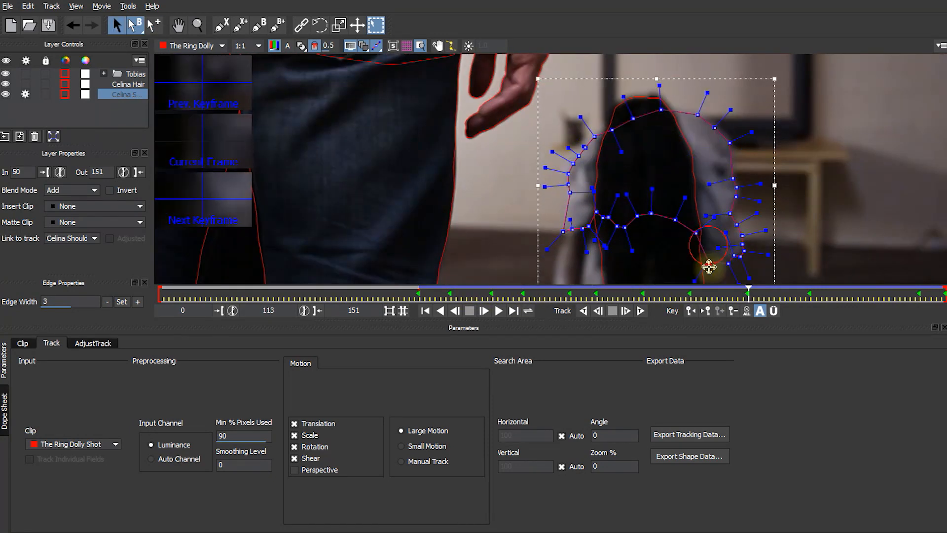
key(Left)
key(Left)
key(Left)
key(Left)
drag(570, 183, 577, 230)
Step: Advance to frame 119 and align the shoulders spline with the shoulders' outline
key(Right)
key(Right)
key(Right)
key(Right)
key(Right)
key(Right)
key(Right)
key(Right)
key(Right)
key(Right)
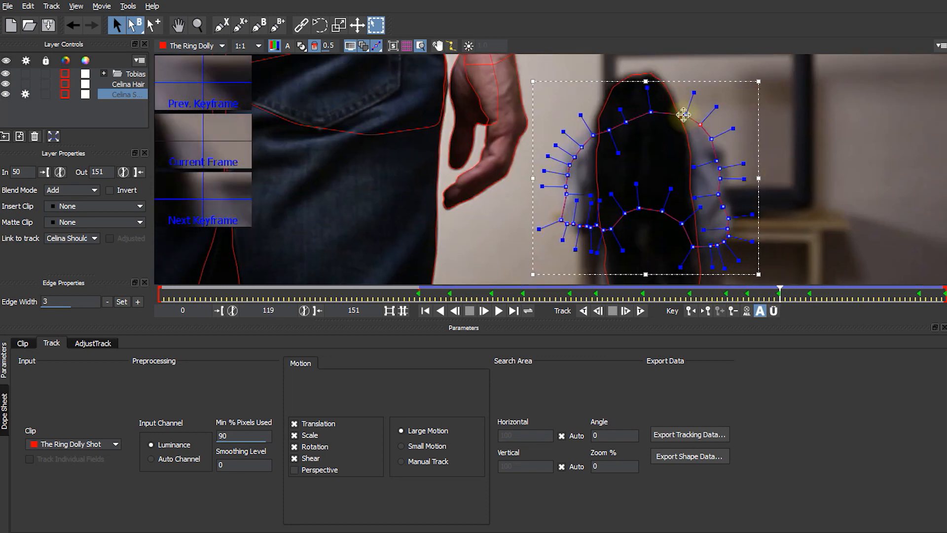
Step: Step back to frame 114 and correct the shoulders spline along the right shoulder
key(Left)
key(Left)
key(Left)
key(Left)
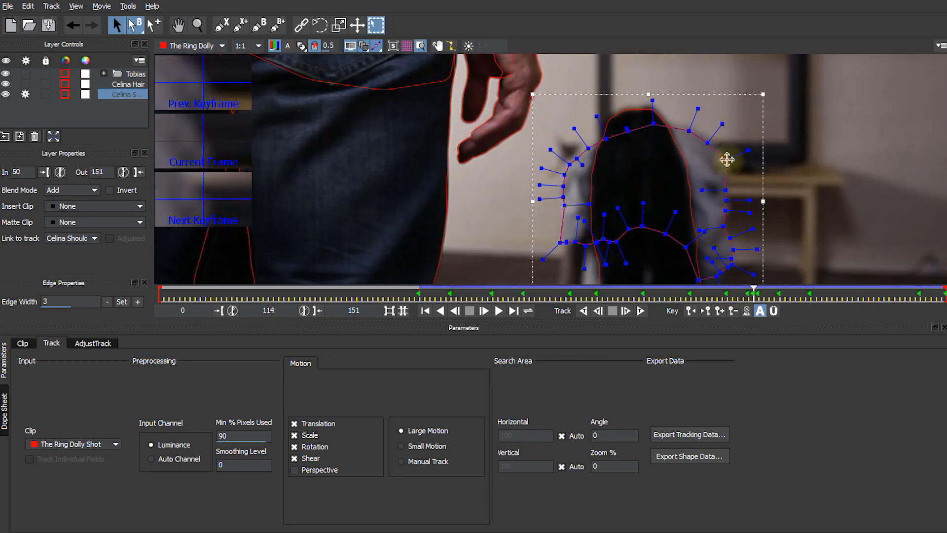
Step: Move forward past frame 119 and fit the shoulders spline to both sleeves just before frame 125
key(Right)
key(Right)
key(Right)
key(Right)
key(Right)
key(Right)
key(Right)
key(Right)
key(Right)
key(Right)
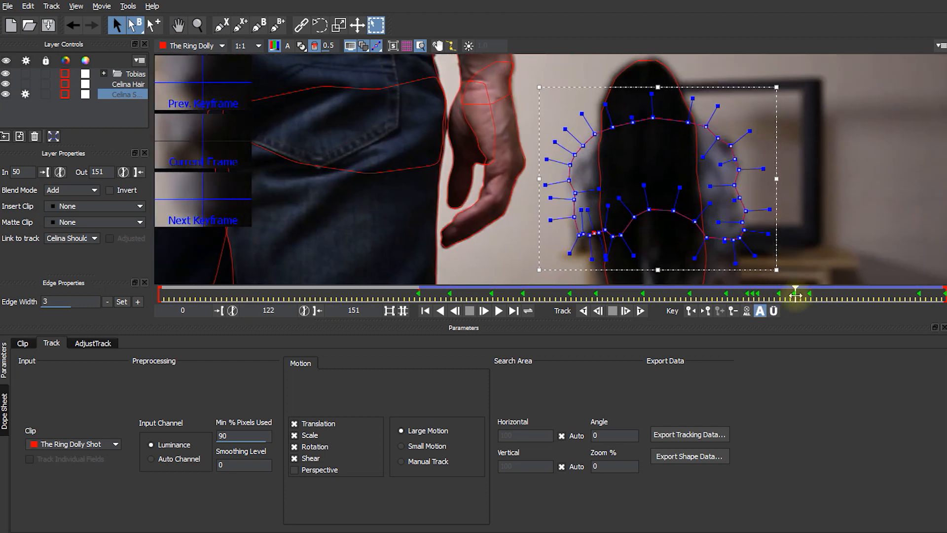
Step: Advance to frame 132 and fit the shoulders spline's points to the woman's shoulders and both sleeves
key(Right)
key(Right)
key(Right)
key(Right)
key(Right)
key(Right)
key(Right)
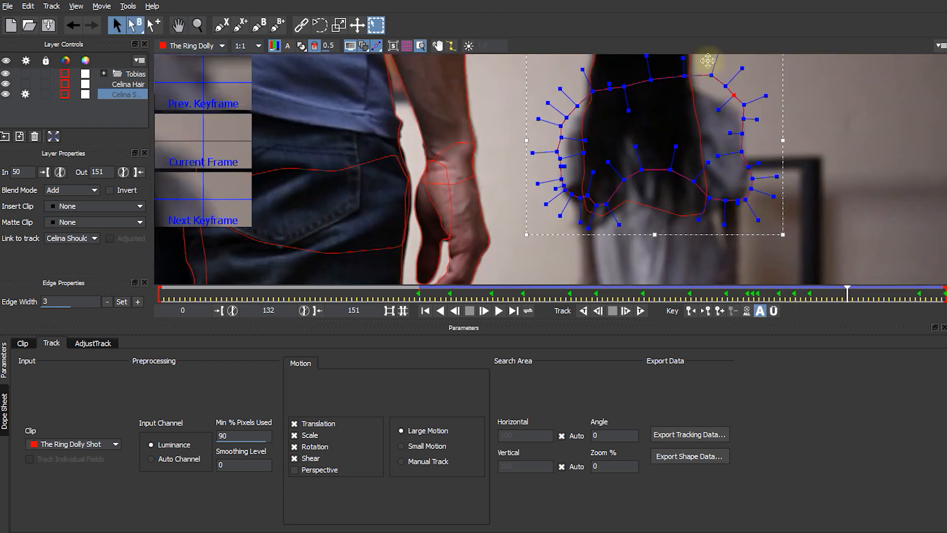
click(584, 108)
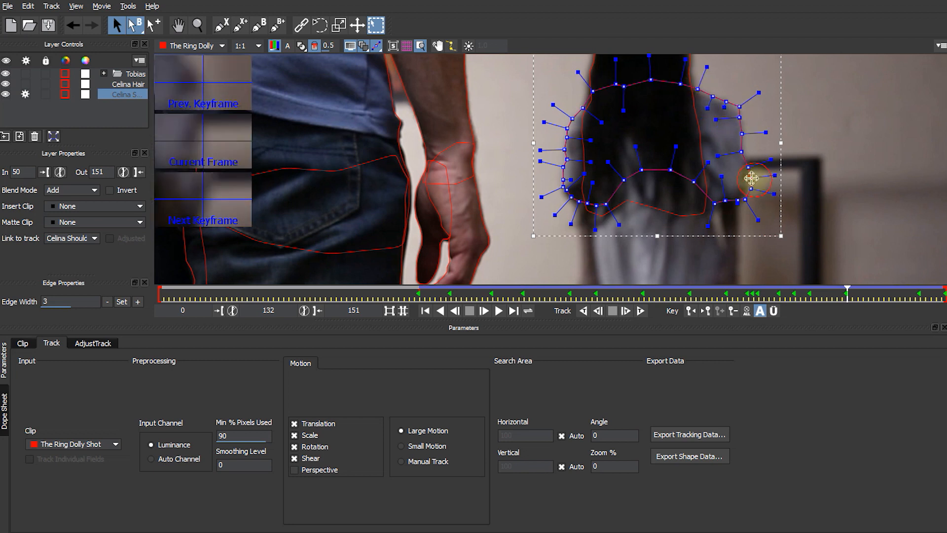
Step: Fit the shoulders spline to the sleeves at frame 139 and correct it two frames earlier, at frame 137
key(Right)
key(Right)
key(Right)
key(Right)
key(Right)
key(Right)
key(Right)
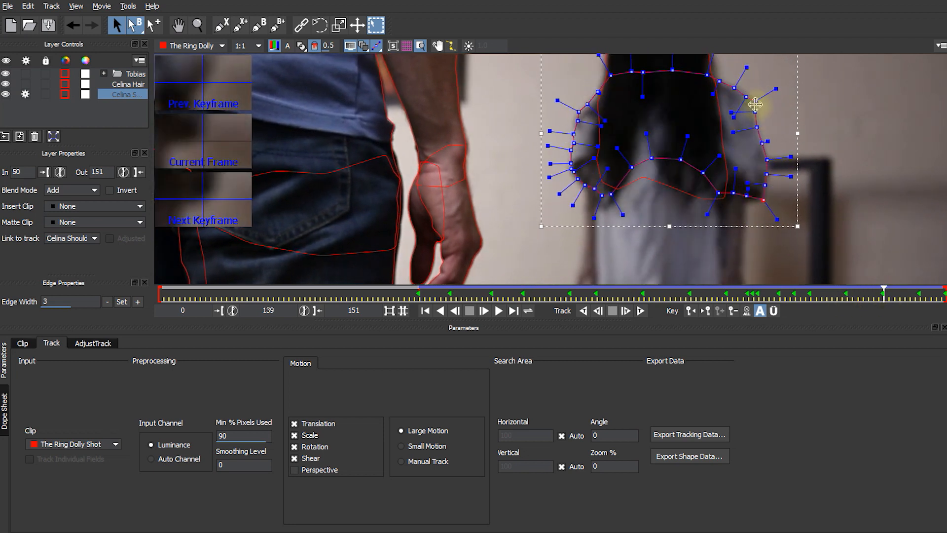
key(Left)
key(Left)
Step: Scrub back through the shot to check how the shoulders spline follows the woman over the earlier frames
drag(874, 295, 785, 295)
key(z)
click(772, 195)
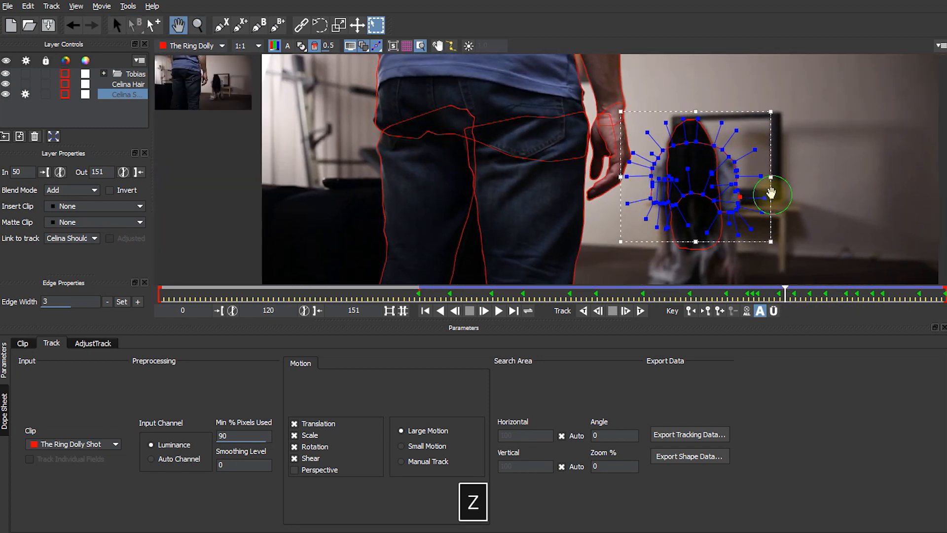
key(s)
drag(785, 295, 494, 310)
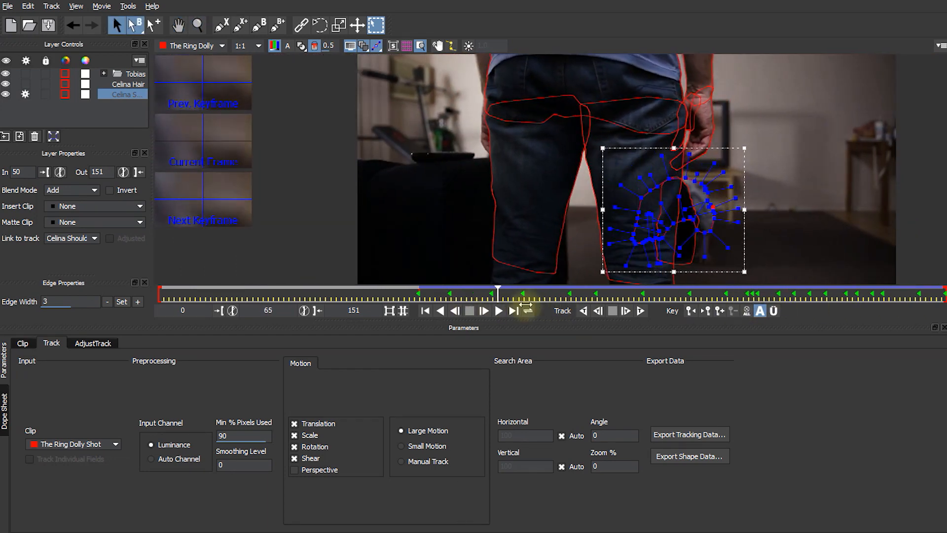
click(495, 310)
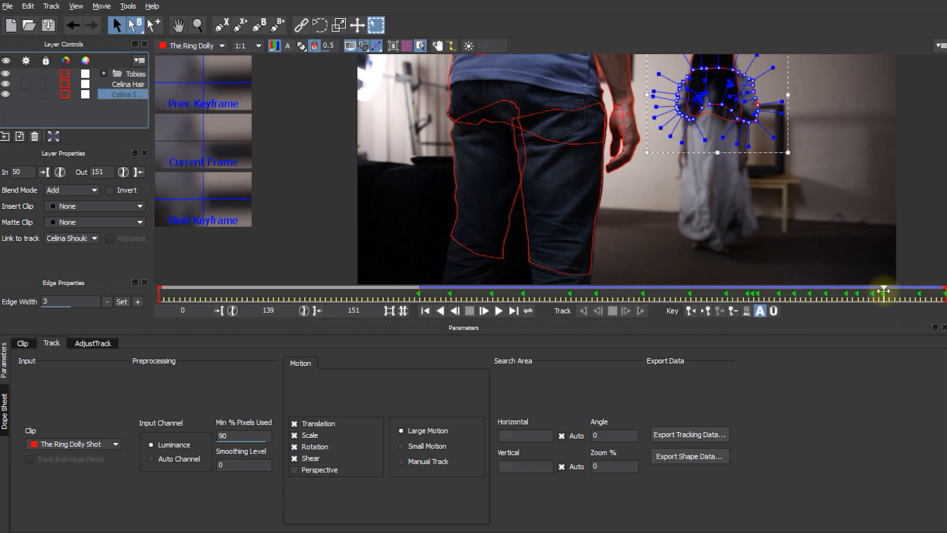
Step: Examine the woman's arms and hands between frames 119 and 126
drag(884, 291, 780, 299)
key(z)
drag(703, 230, 657, 195)
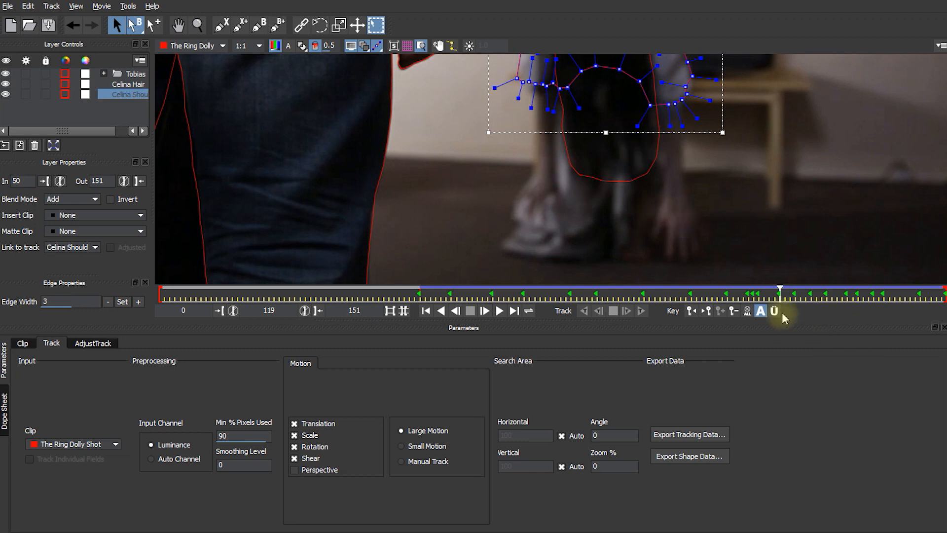
drag(780, 296, 806, 296)
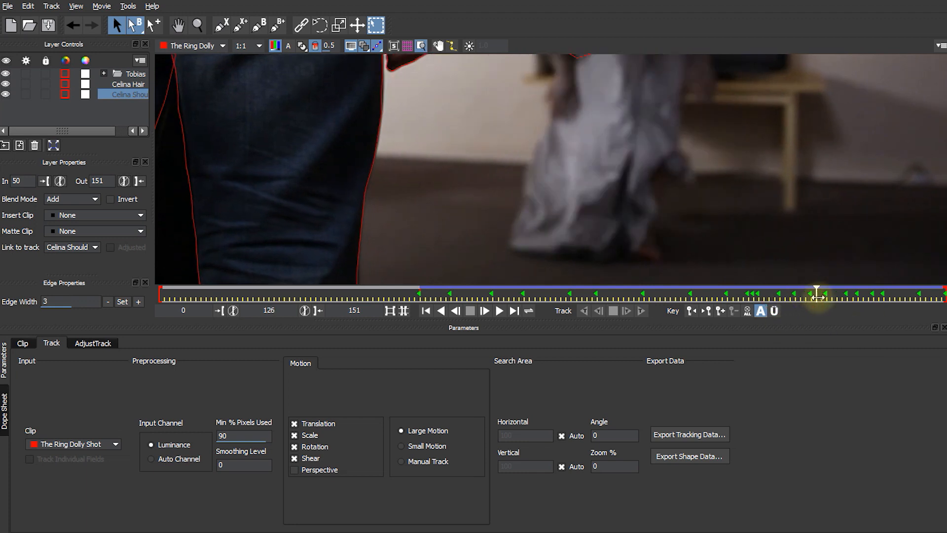
key(x)
drag(786, 201, 748, 246)
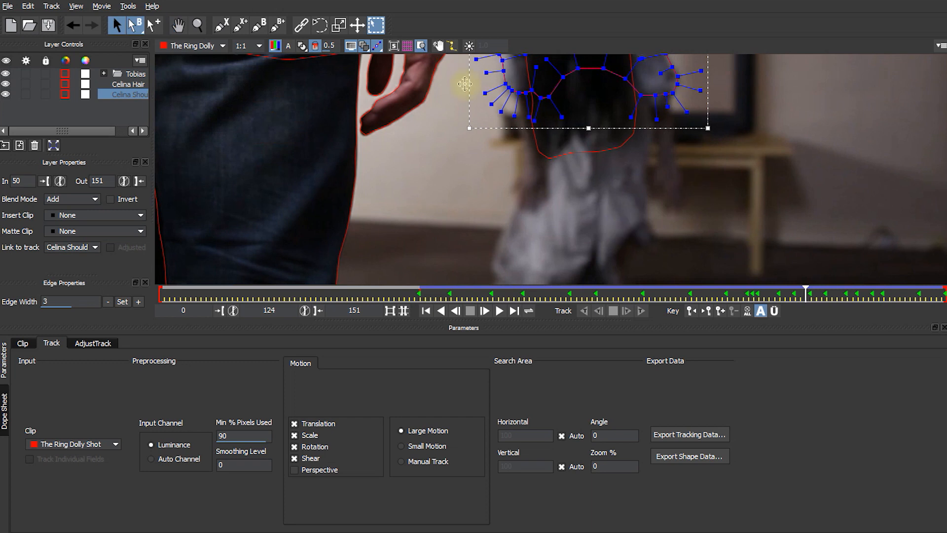
Step: At frame 119, draw a closed X-spline around the woman's right forearm and hand, overlapping the shoulders spline
drag(806, 294, 774, 296)
key(x)
drag(777, 240, 795, 171)
click(222, 25)
click(520, 67)
click(521, 176)
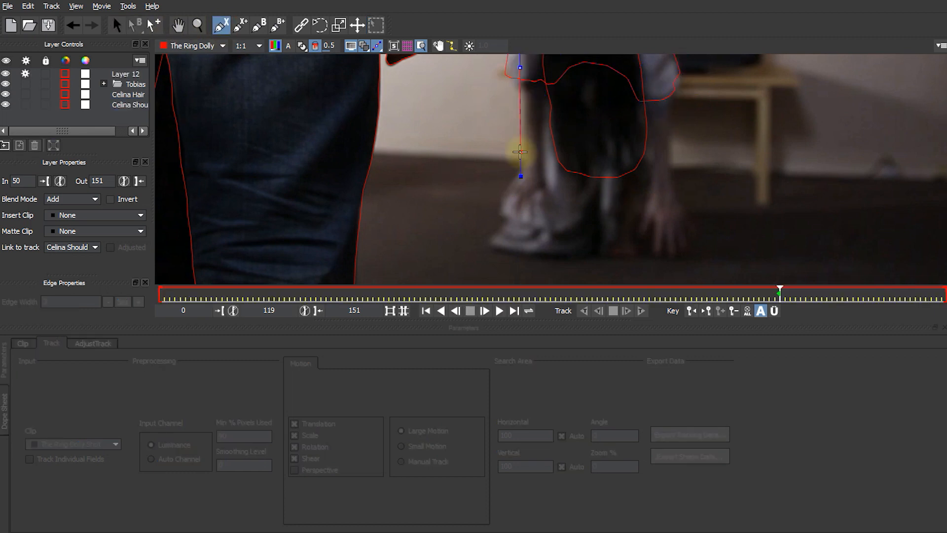
click(543, 190)
click(543, 116)
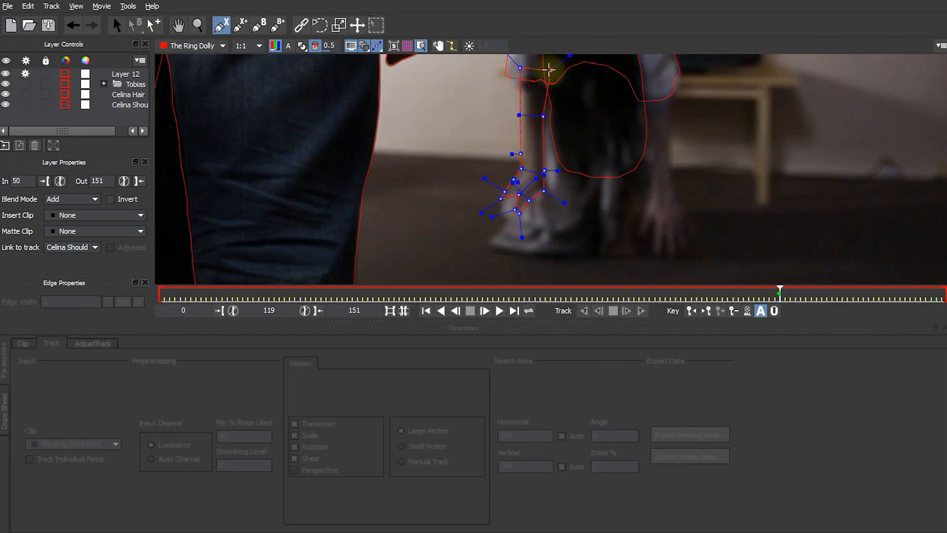
right_click(542, 70)
Step: Rename the new layer with the woman's first name and Right Arm, and place it below the shoulders layer
click(133, 78)
text(Celina Right Ankle)
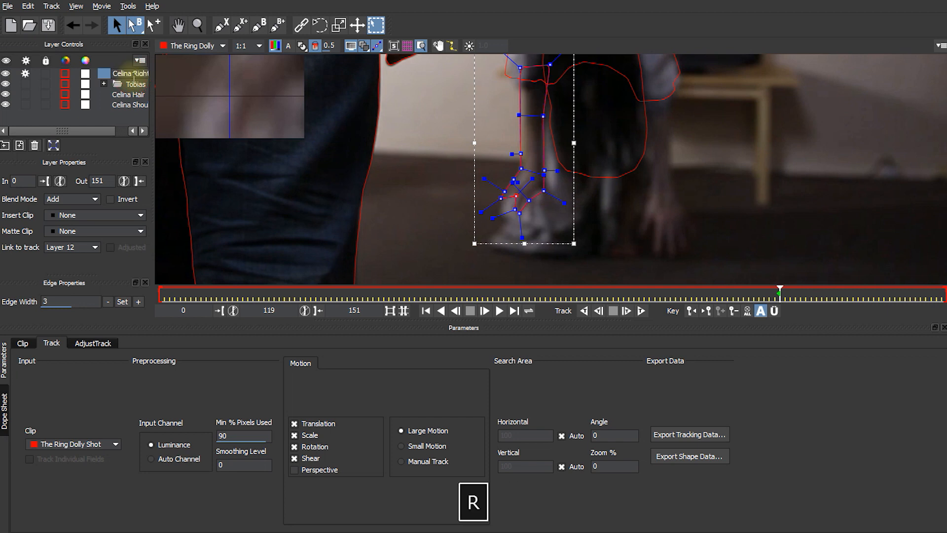
key(Return)
drag(123, 117, 123, 115)
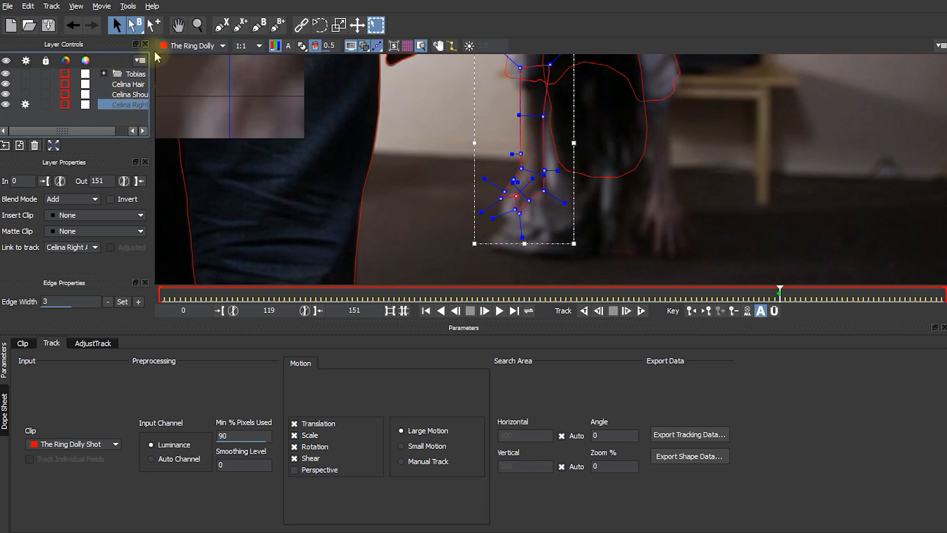
Step: Draw a closed X-spline around the woman's left forearm and hand at frame 119
click(220, 25)
click(644, 59)
click(645, 84)
click(652, 144)
click(653, 185)
click(645, 206)
click(633, 252)
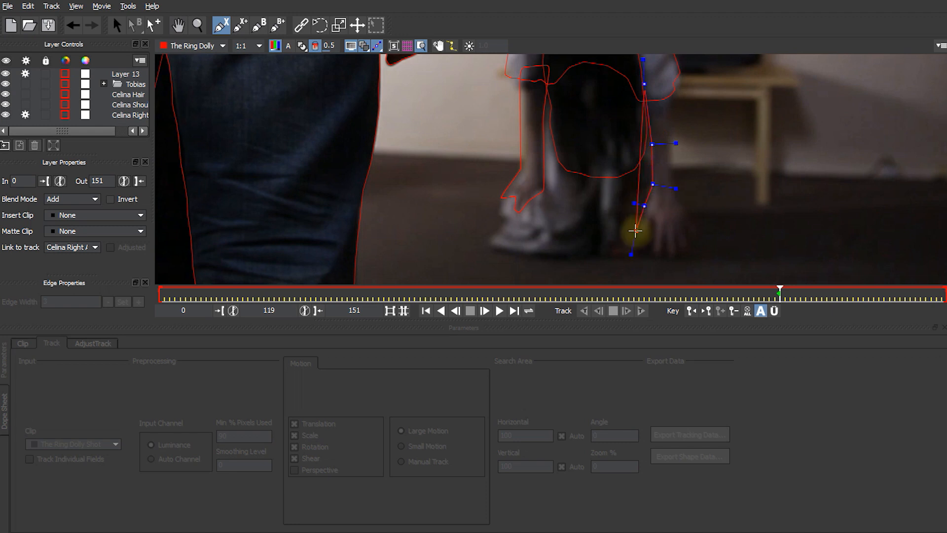
click(676, 256)
click(692, 248)
click(702, 231)
click(692, 217)
click(682, 200)
click(674, 170)
click(669, 125)
click(673, 94)
right_click(671, 87)
Step: Rename the new layer with the woman's first name and Left Arm, and place it below the right arm layer
click(116, 76)
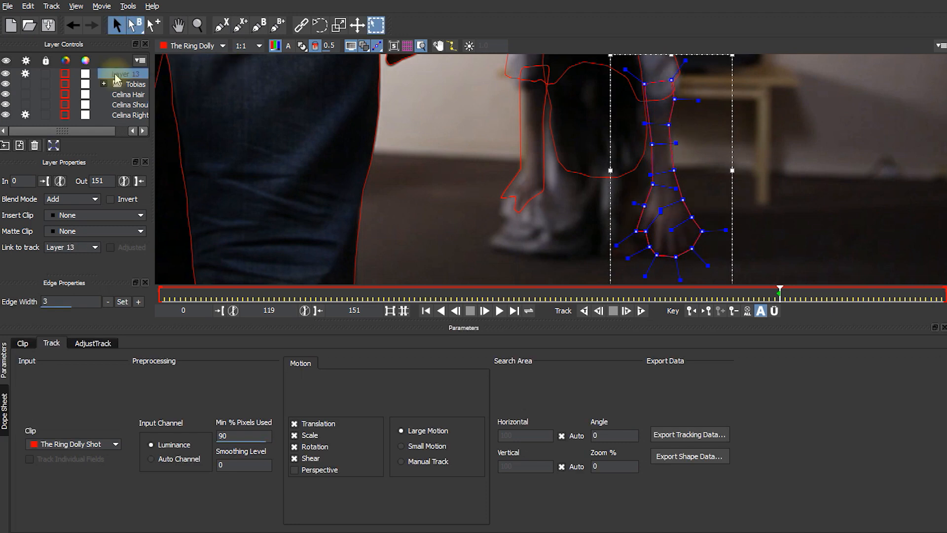
text(Celina Left Arm)
key(Return)
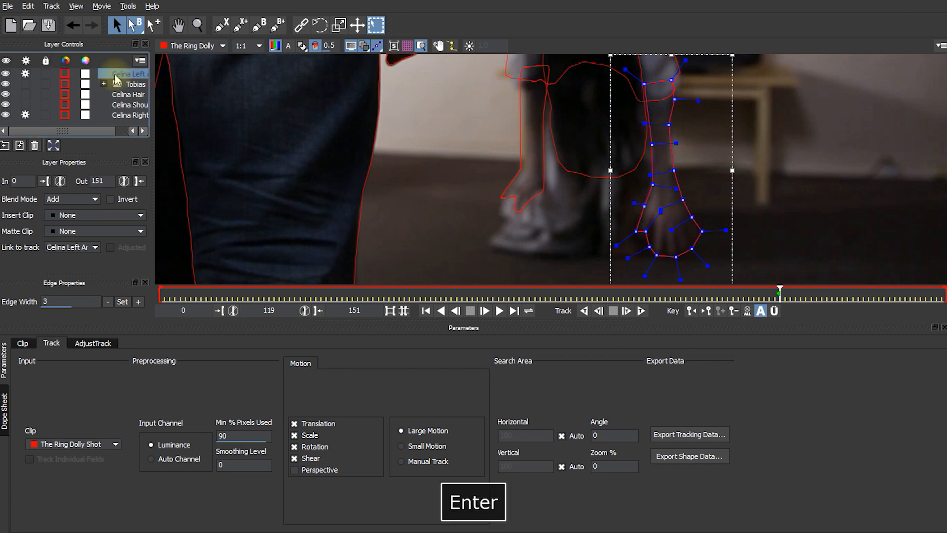
drag(116, 79, 115, 106)
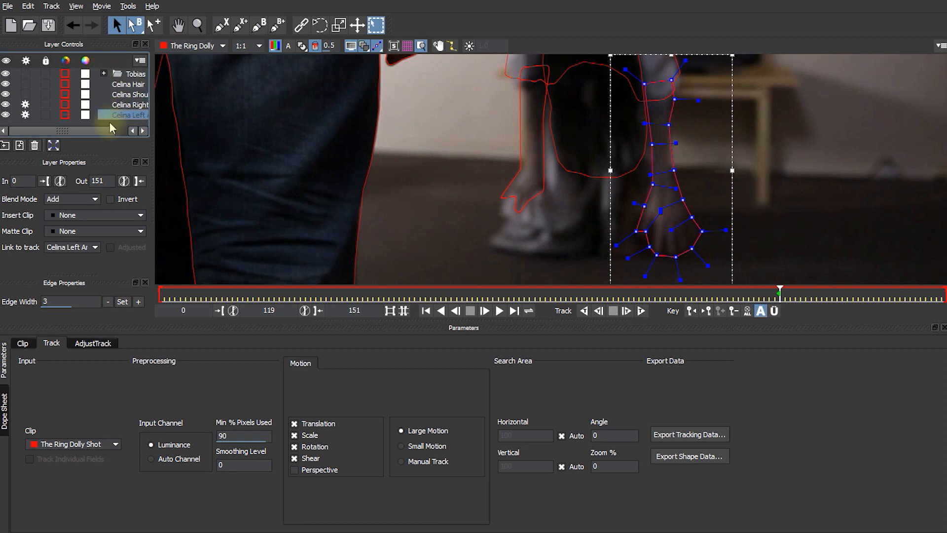
Step: Track the arm splines forward from frame 119 to frame 122, one frame at a time, with the right arm layer selected
click(118, 104)
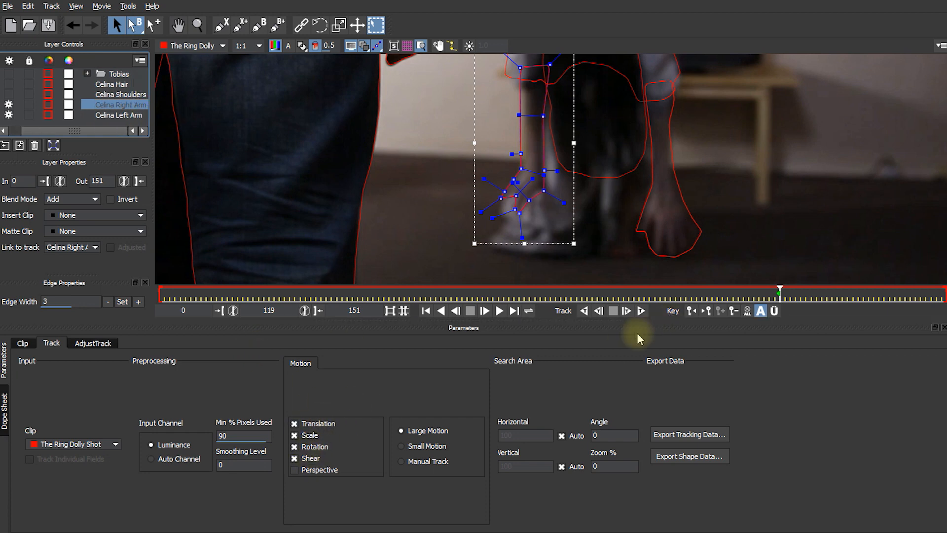
key(x)
drag(763, 148, 733, 165)
key(s)
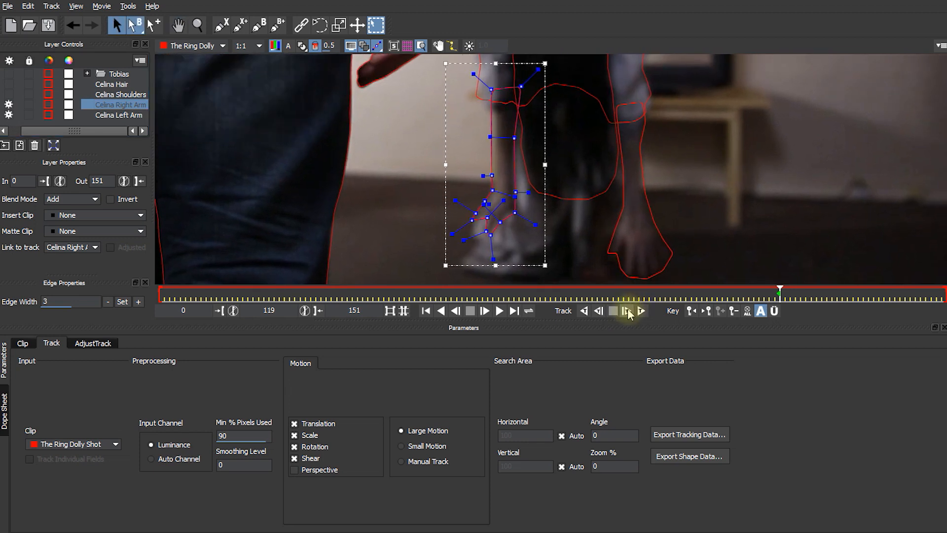
click(625, 312)
click(626, 312)
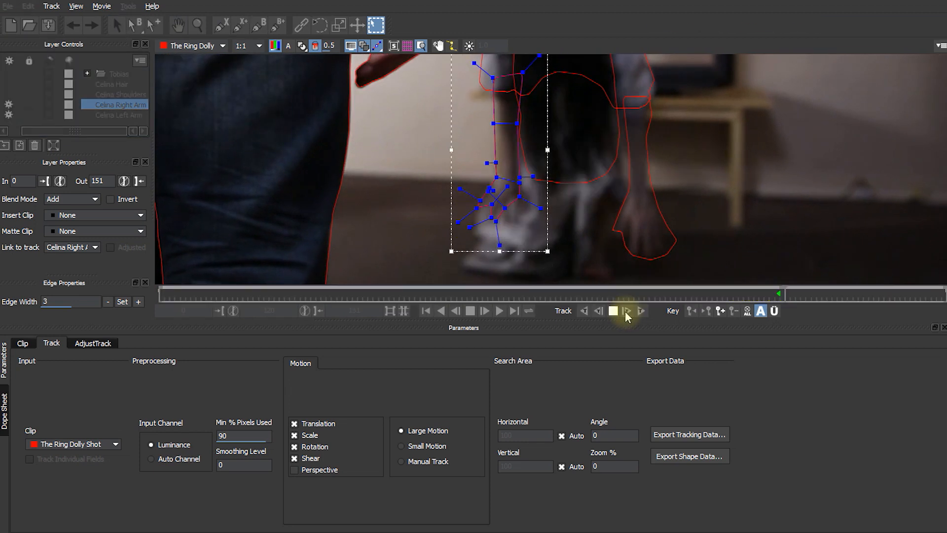
click(625, 312)
Step: Return to frame 120 with the left arm layer, disable Rotation and Shear, and track it forward to frame 123
key(x)
drag(710, 146, 704, 178)
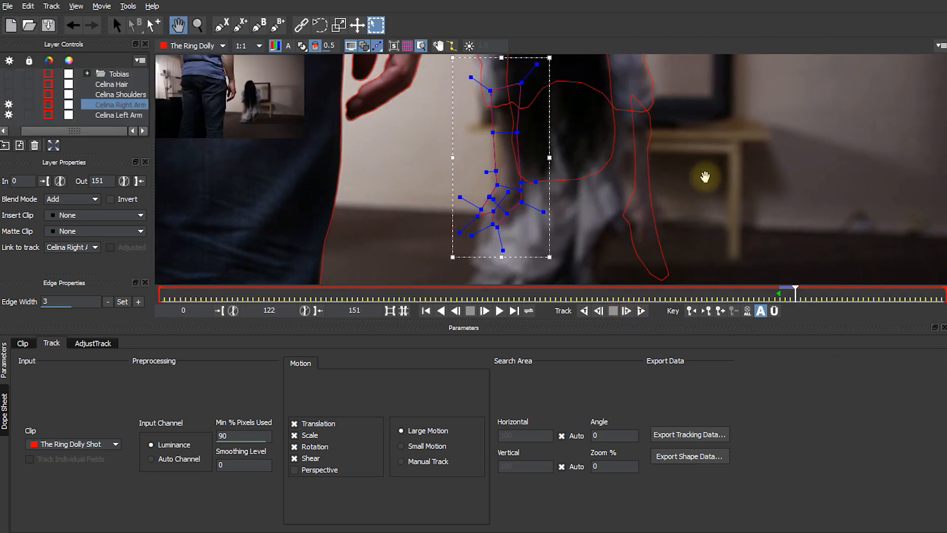
key(s)
click(637, 205)
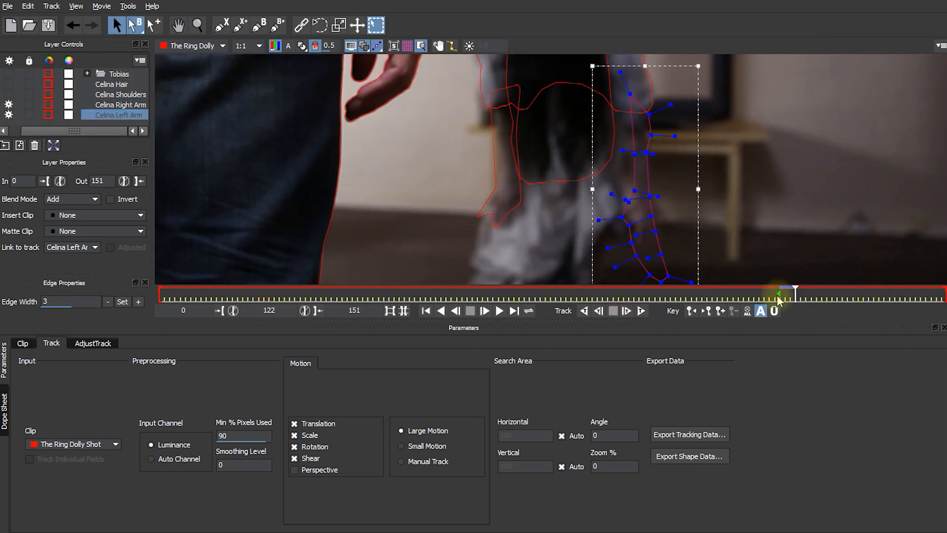
drag(793, 294, 785, 294)
key(x)
drag(761, 226, 759, 193)
key(s)
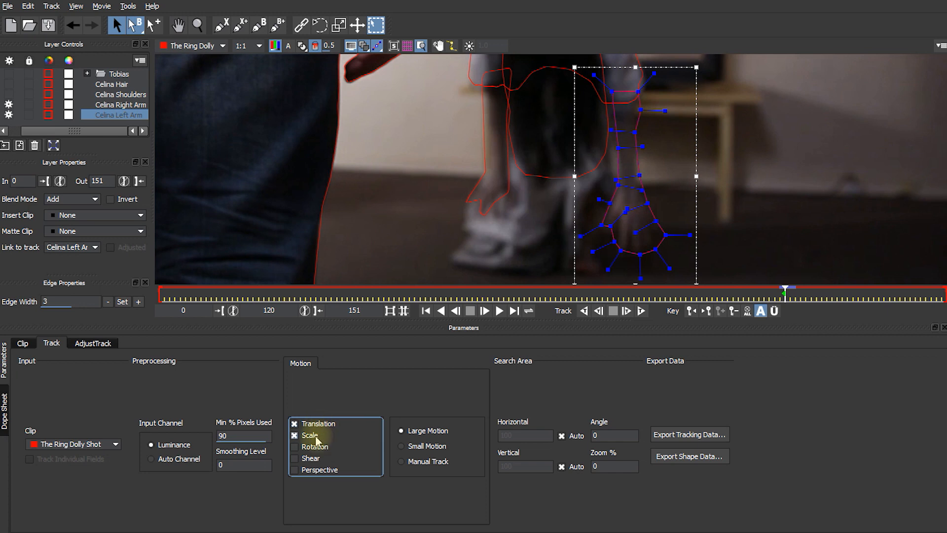
click(626, 311)
click(627, 311)
click(627, 310)
Step: Move the left arm spline up onto the arm at frame 123 and adjust the right arm spline to match its arm
key(x)
drag(766, 149, 778, 180)
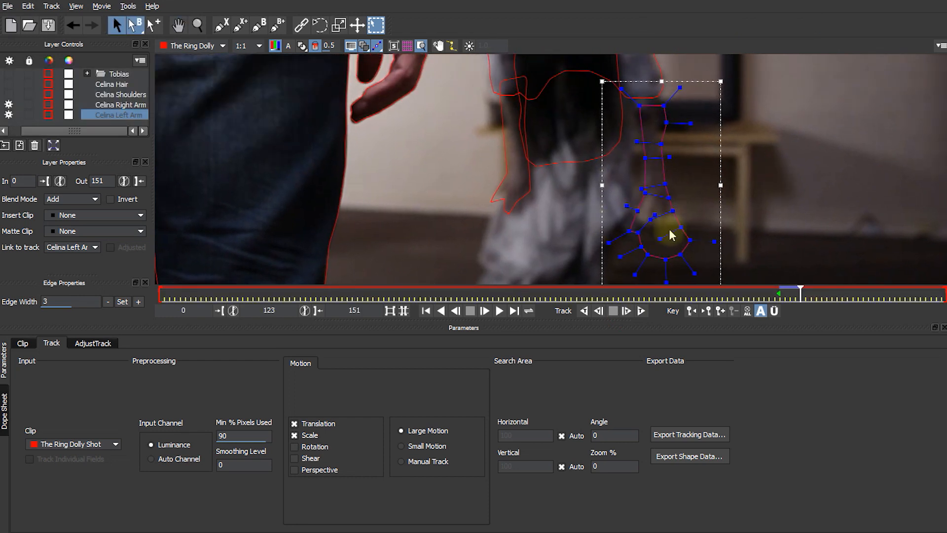
drag(718, 199, 715, 171)
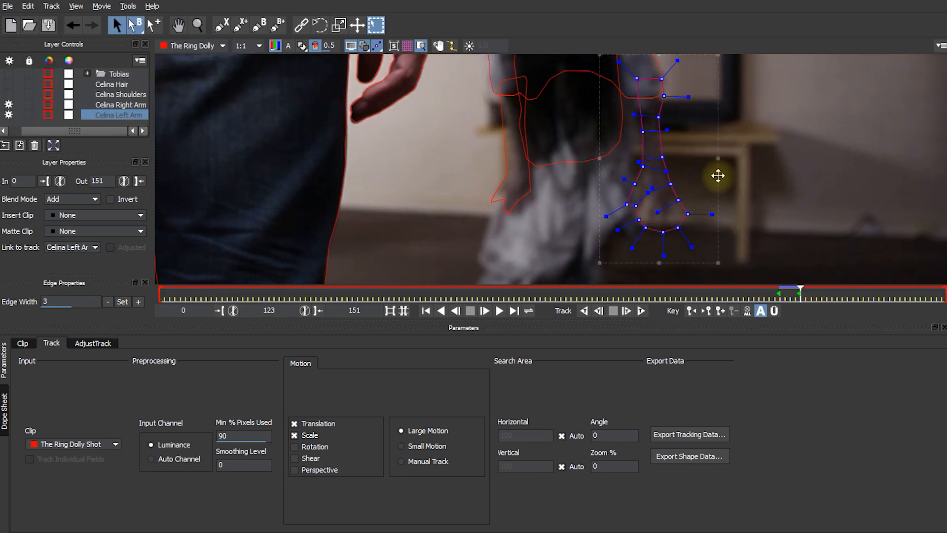
click(523, 197)
click(557, 174)
drag(709, 155, 698, 169)
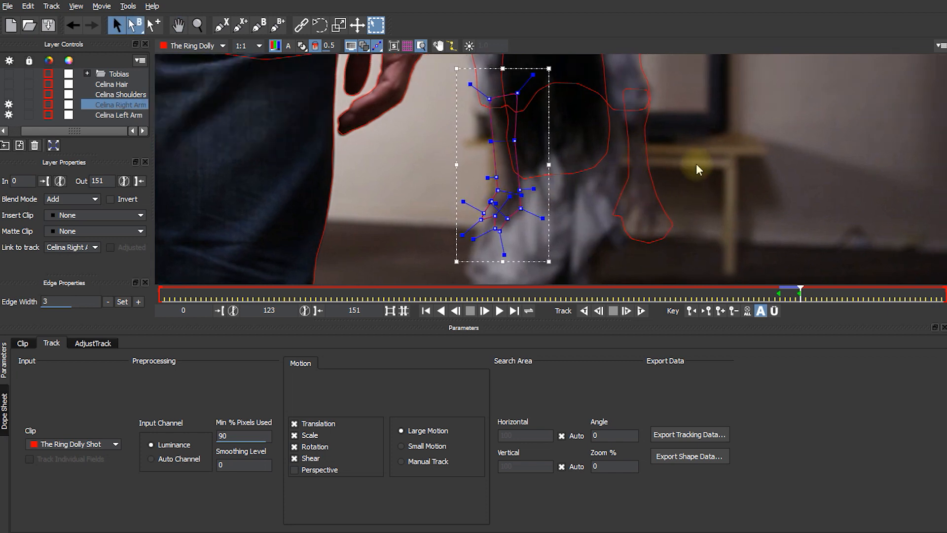
Step: Track the arm splines to frame 124 and move the left arm spline up onto the arm
click(627, 310)
click(661, 218)
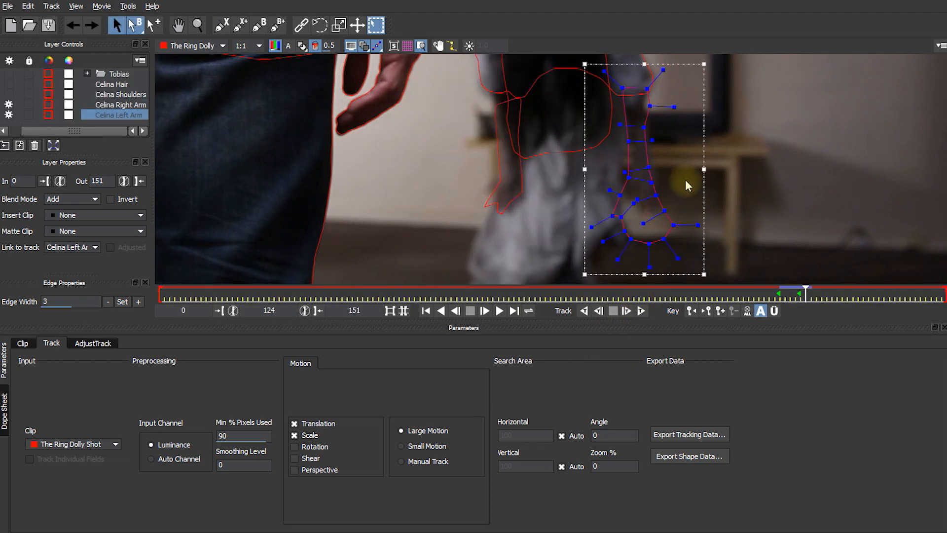
drag(707, 190, 708, 159)
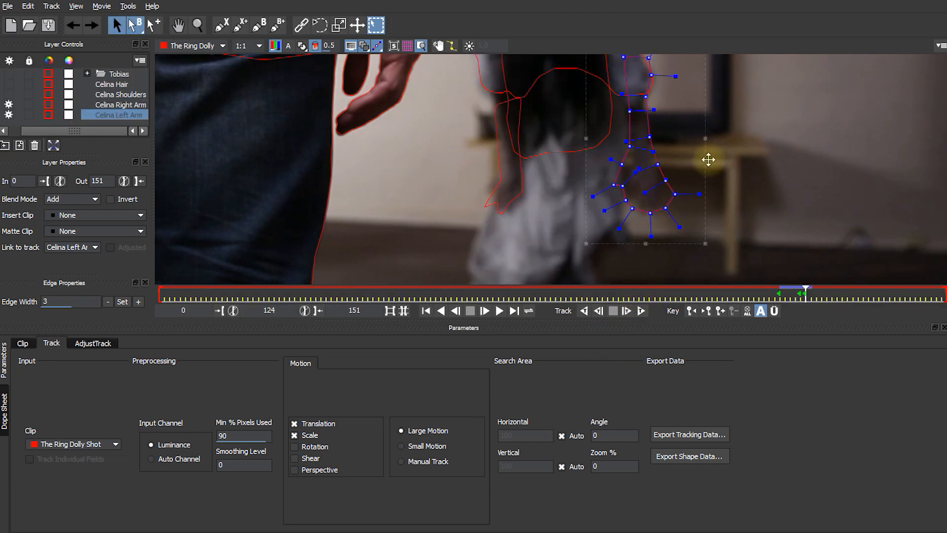
Step: Track the left arm spline through frame 125 to frame 126, reshaping its points around the hand
click(627, 311)
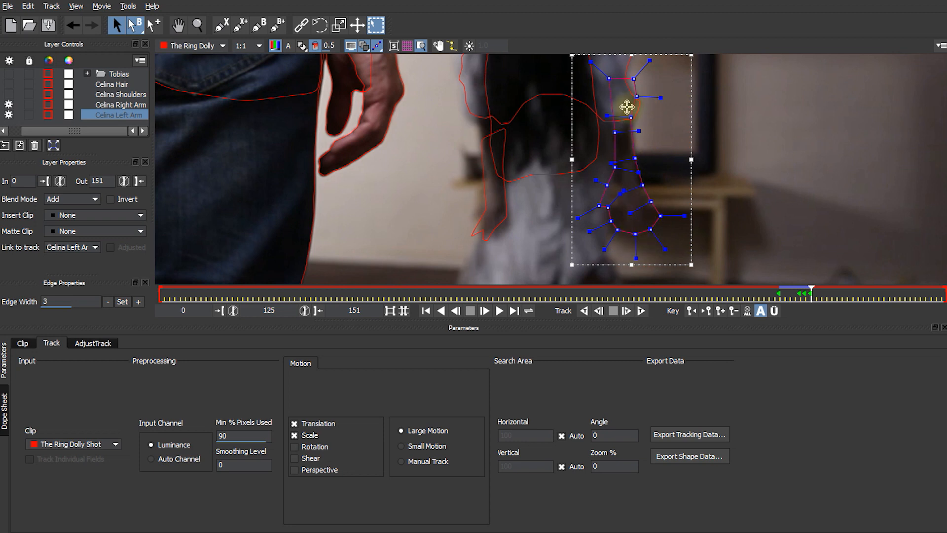
drag(598, 203, 649, 230)
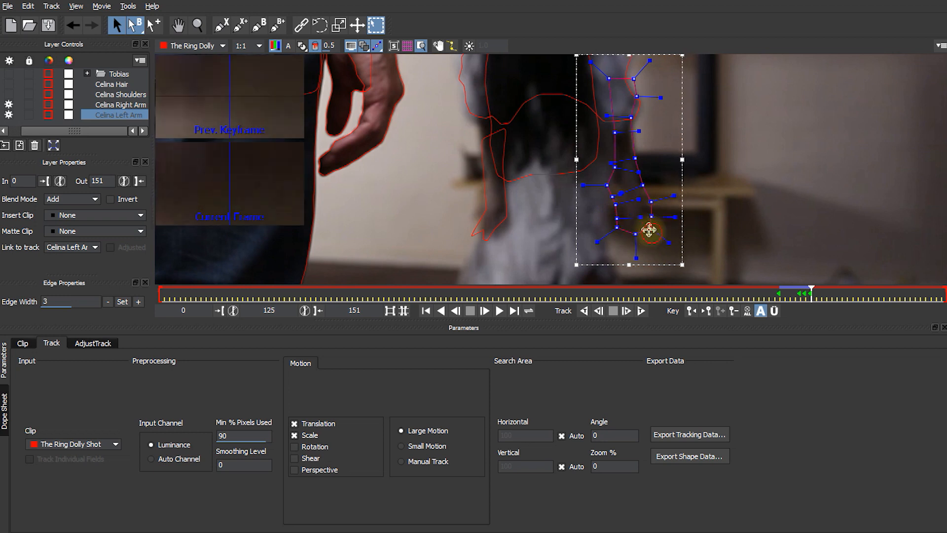
click(626, 310)
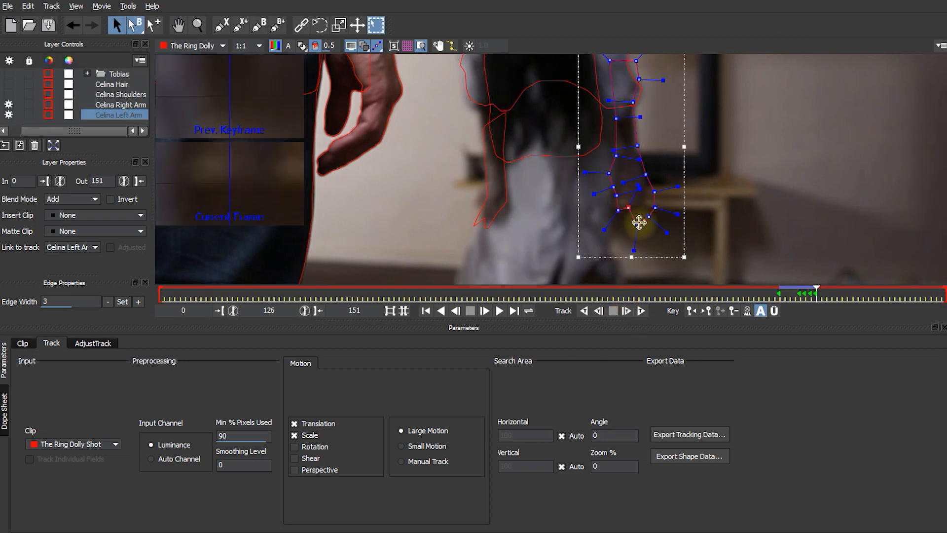
Step: Fit the right arm spline's points to the woman's right forearm and hand at frame 126
click(501, 106)
drag(502, 106, 489, 81)
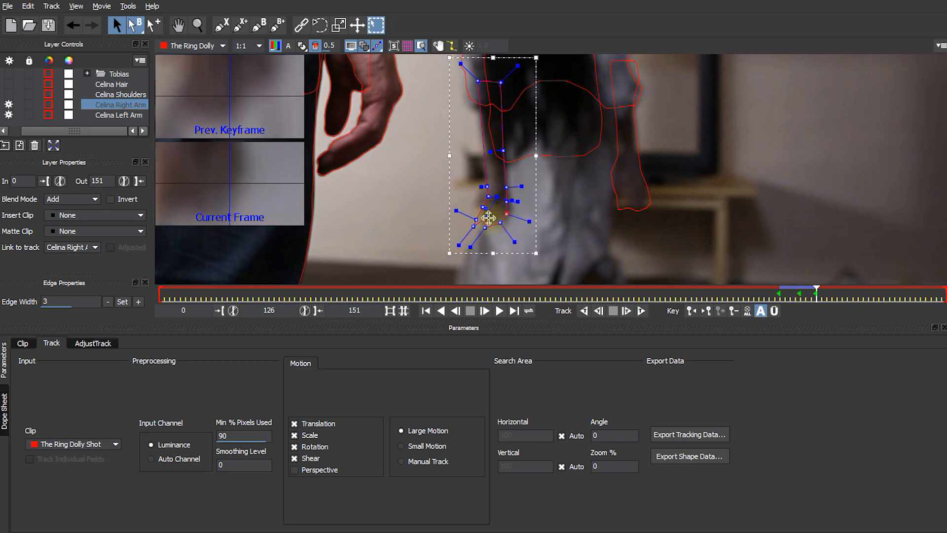
key(x)
drag(709, 102, 699, 121)
Step: Track the left arm spline forward from frame 126 to frame 131, keeping it aligned with the woman's arm
click(619, 91)
key(t)
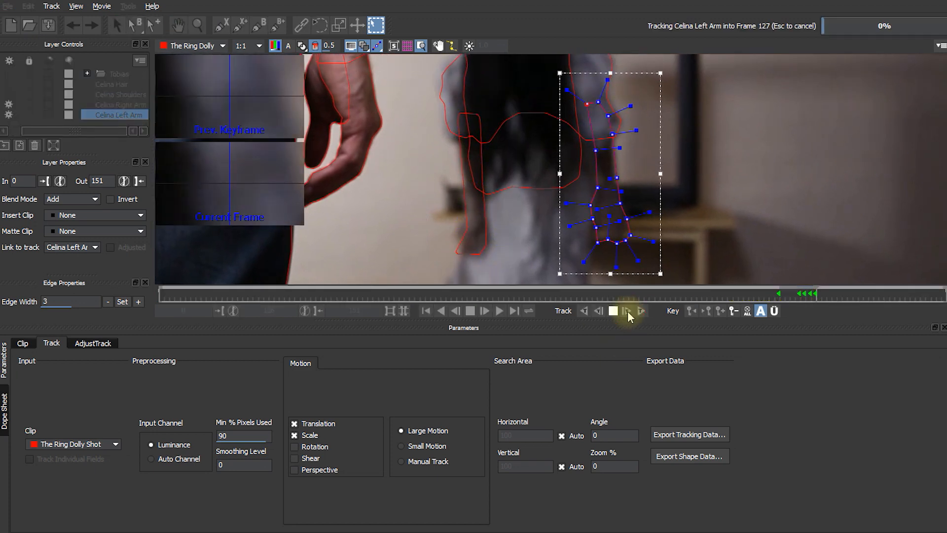
key(t)
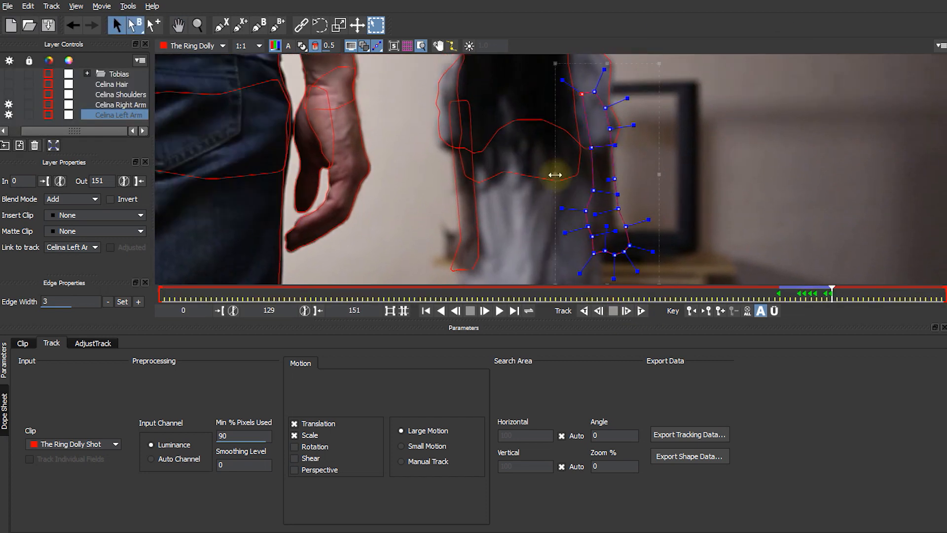
key(t)
click(626, 311)
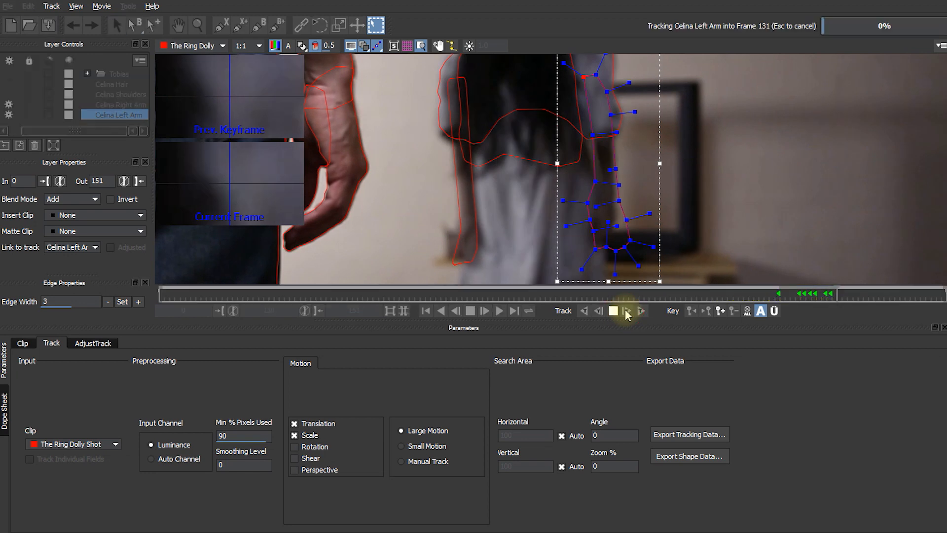
Step: Reshape the left arm spline's points around the woman's forearm and hand at frame 131
drag(596, 175, 603, 172)
mouse_move(587, 199)
mouse_down()
mouse_move(596, 196)
mouse_move(593, 214)
mouse_up()
drag(596, 250, 617, 218)
drag(618, 208, 615, 205)
drag(621, 194, 618, 189)
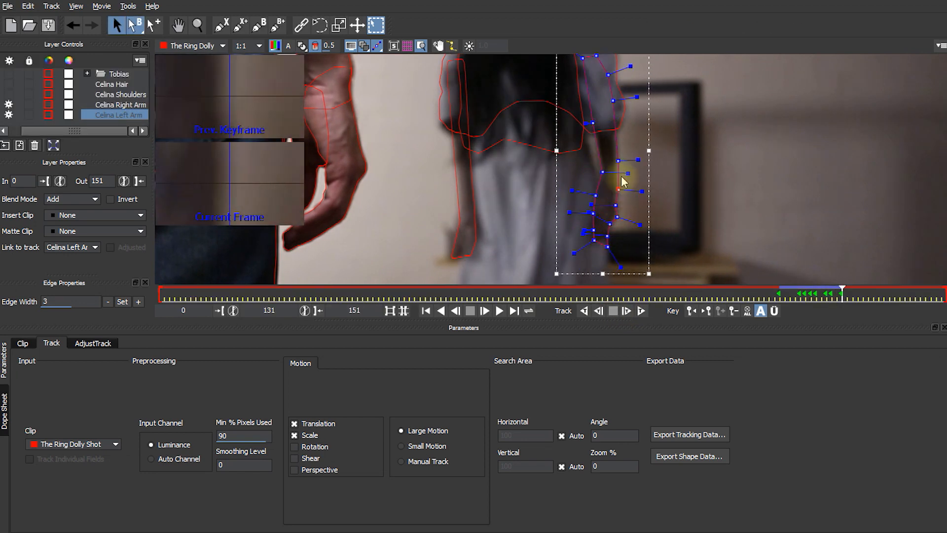
Step: Fit the right arm spline's points around the woman's right hand at frame 131
click(454, 161)
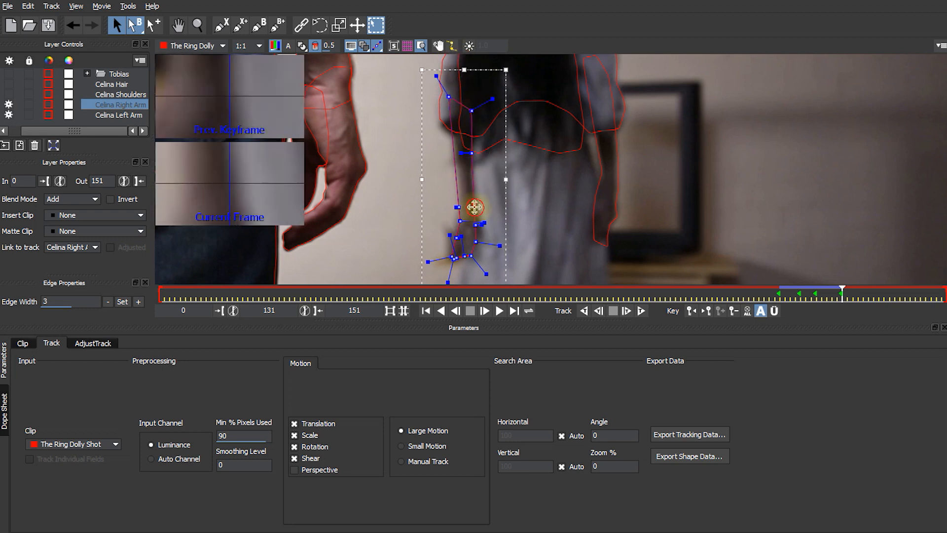
drag(499, 247, 429, 229)
drag(448, 282, 452, 257)
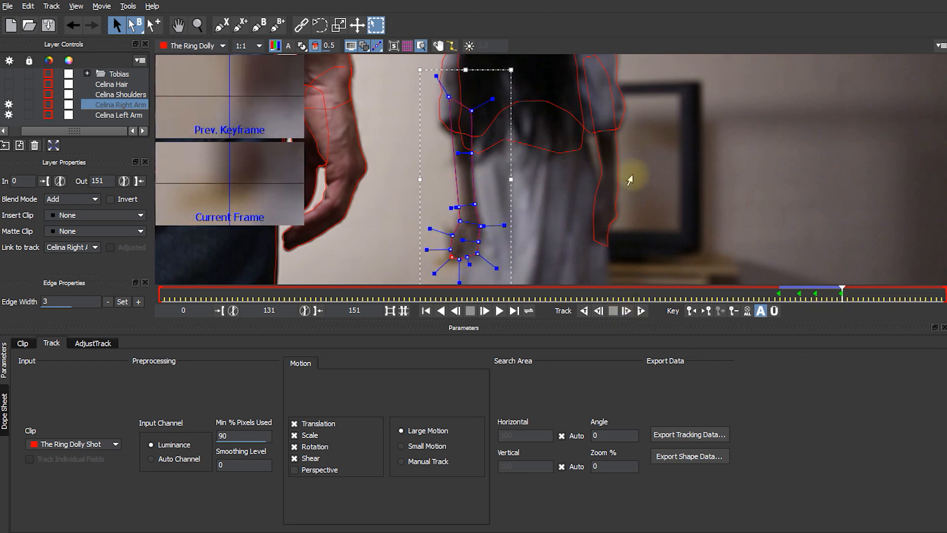
Step: Track both arm splines forward from frame 131 to the end of the shot at frame 151
click(627, 311)
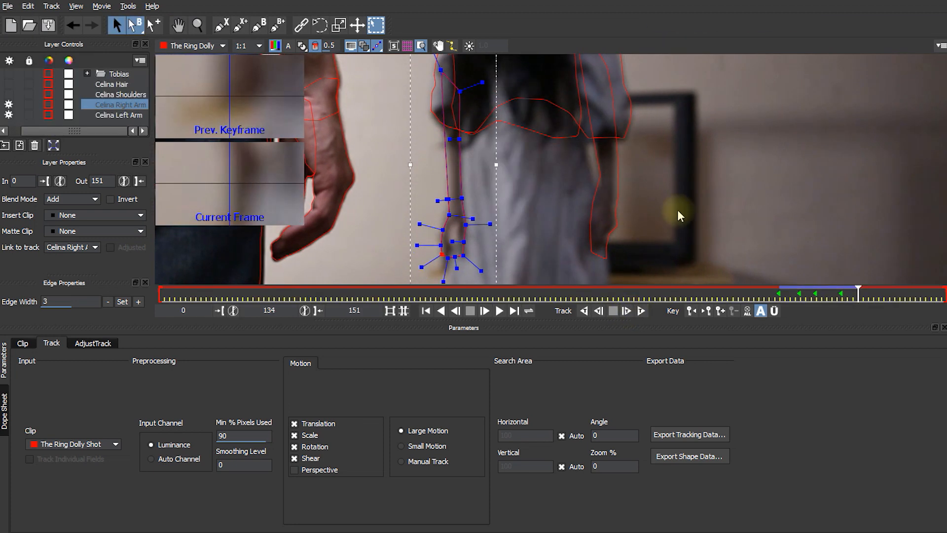
click(627, 311)
click(627, 311)
click(627, 311)
click(626, 311)
click(626, 311)
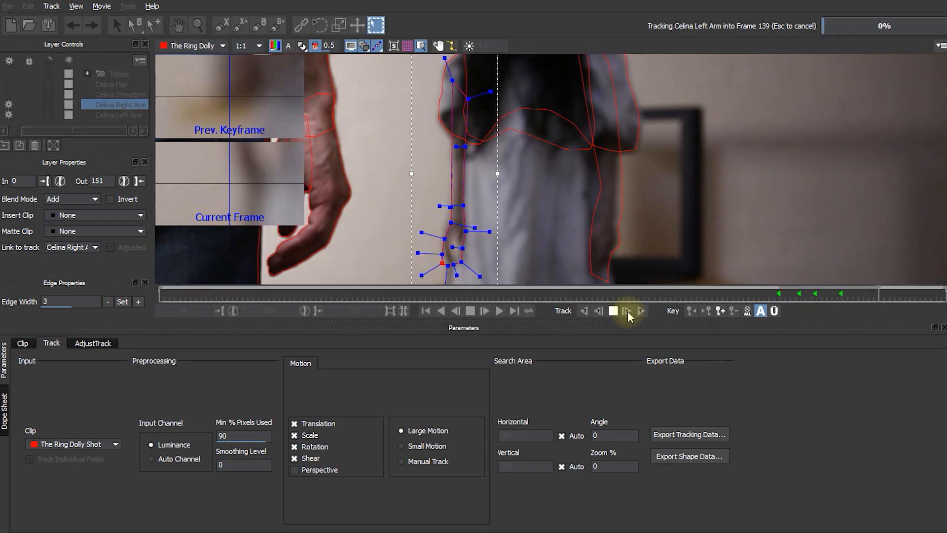
click(627, 311)
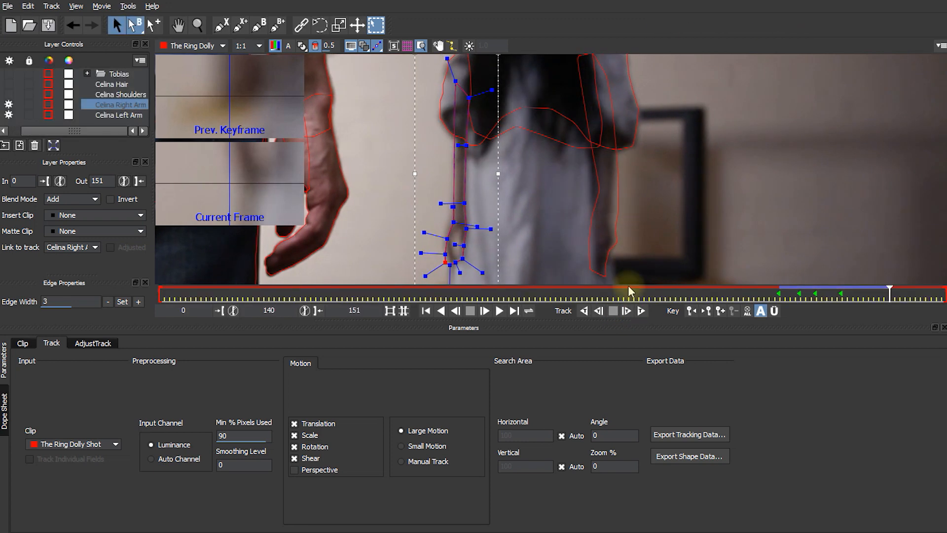
click(641, 311)
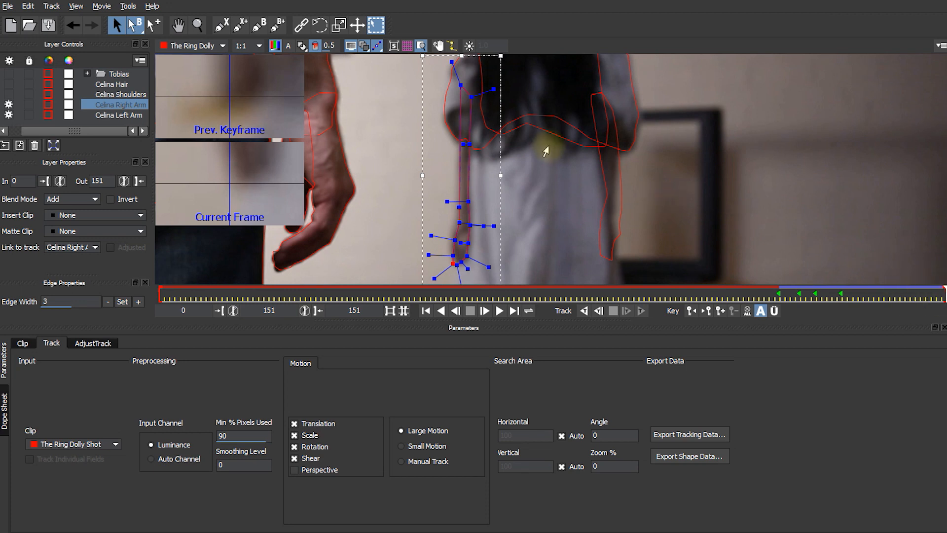
Step: Return to frame 119 and track both arm splines backward to frame 115
drag(944, 302, 779, 295)
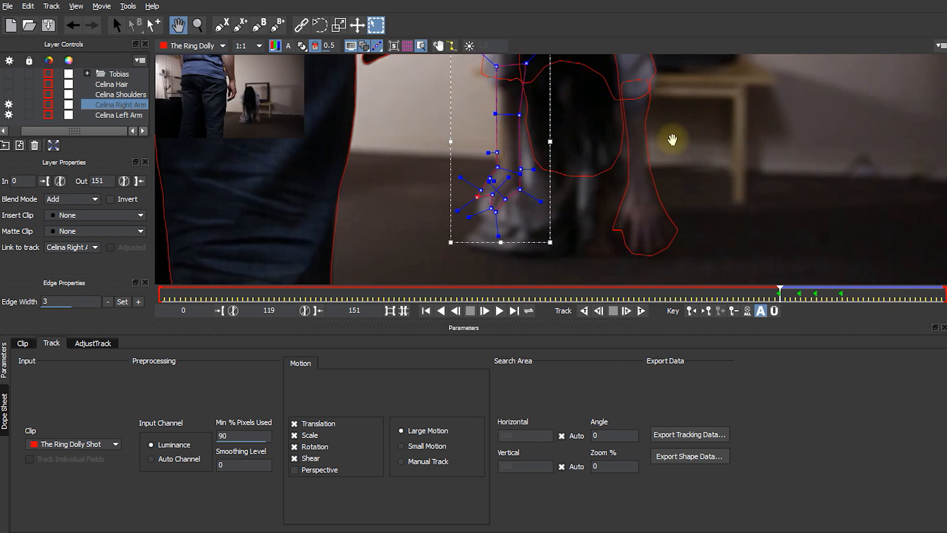
click(598, 313)
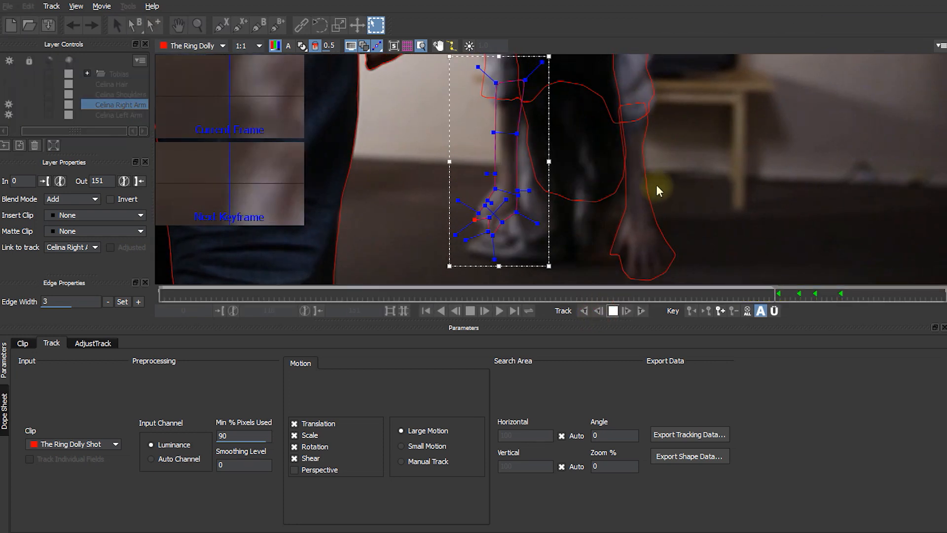
key(s)
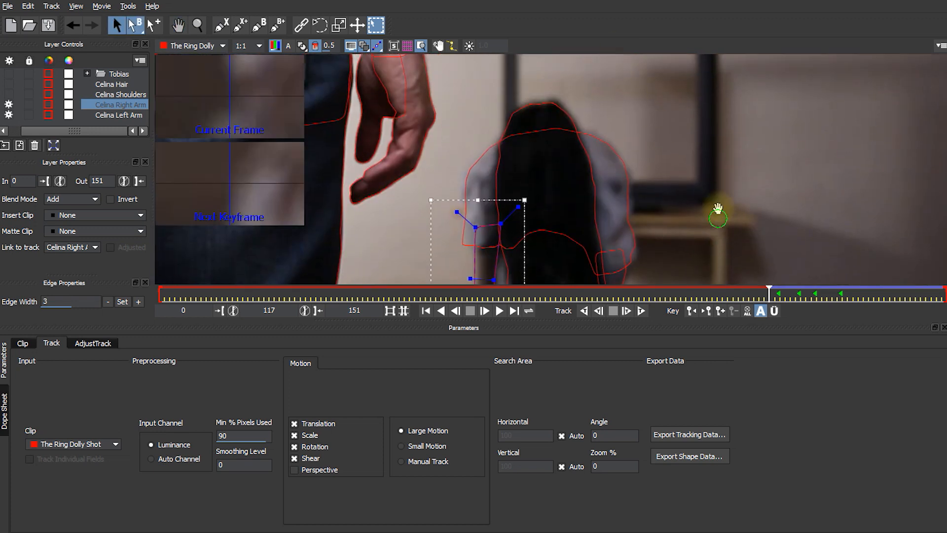
key(x)
drag(718, 225, 732, 120)
drag(736, 201, 742, 163)
key(s)
click(598, 312)
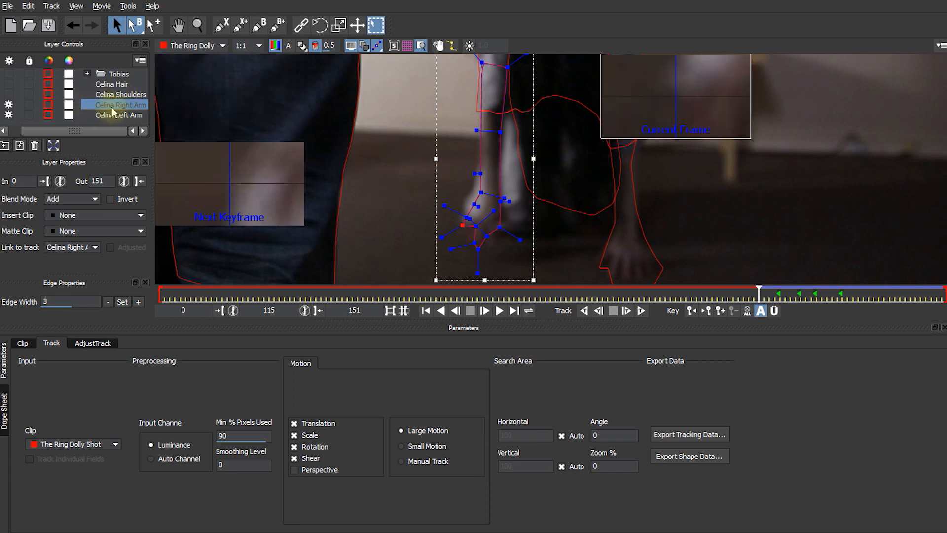
Step: Set the In point of the right arm and left arm layers to frame 115
click(44, 181)
click(104, 114)
click(44, 182)
Step: Add points to the left arm spline at frame 115 and refit its hand outline through frame 119
scroll(656, 264, up, 5)
key(p)
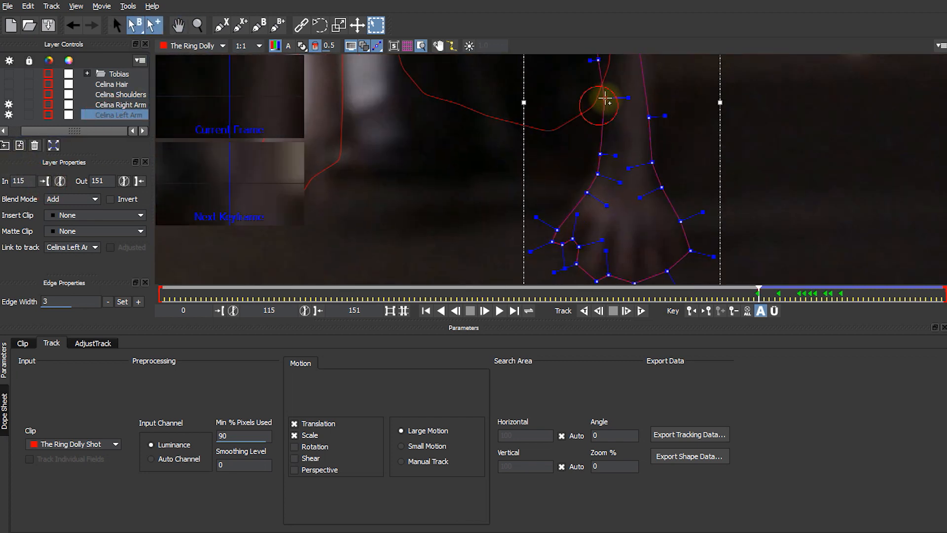
key(s)
key(Right)
key(Right)
key(Right)
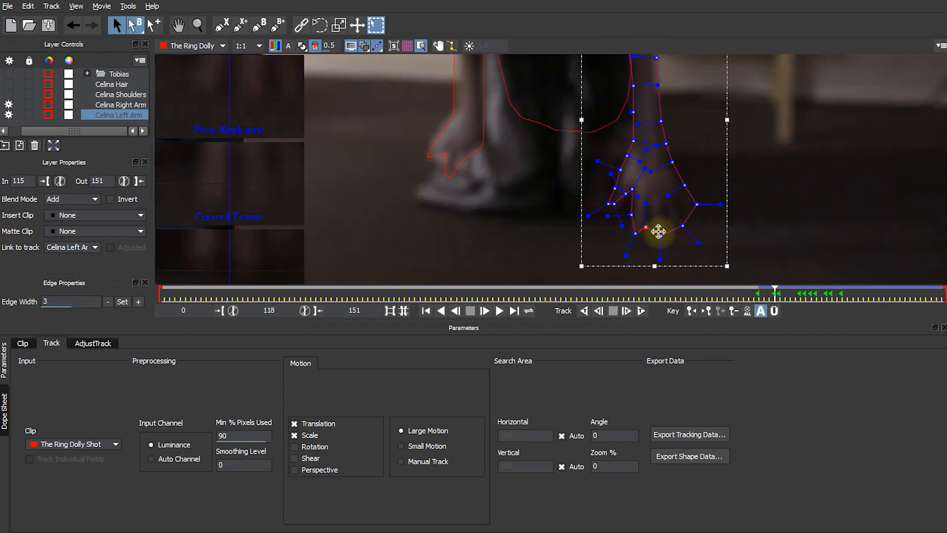
key(Right)
key(x)
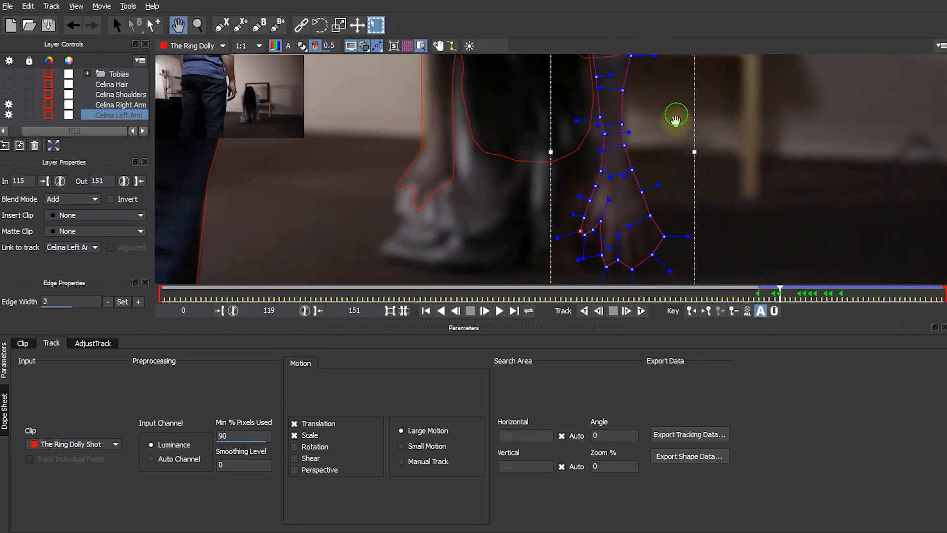
Step: Refine the left arm spline's points around the forearm and hand from frame 120 through frame 124
key(Right)
key(Right)
key(s)
key(Right)
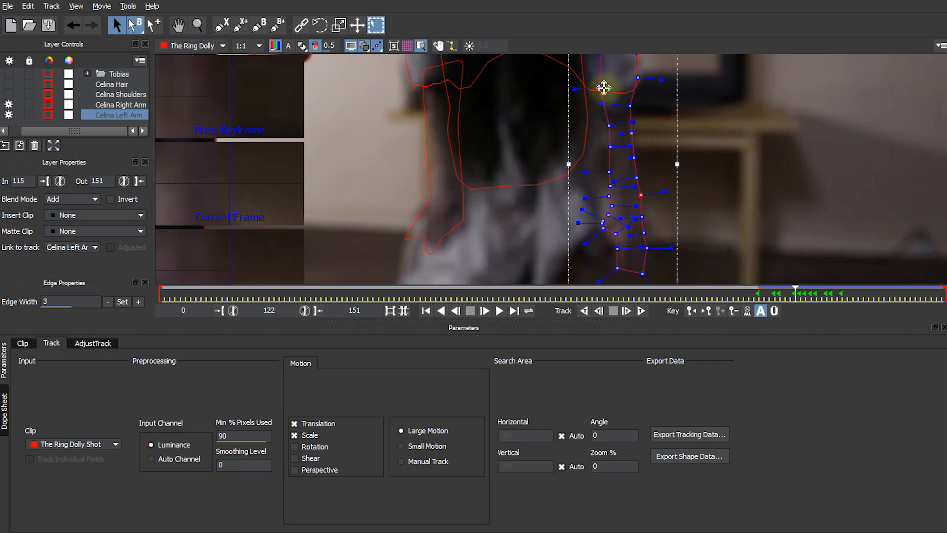
key(Right)
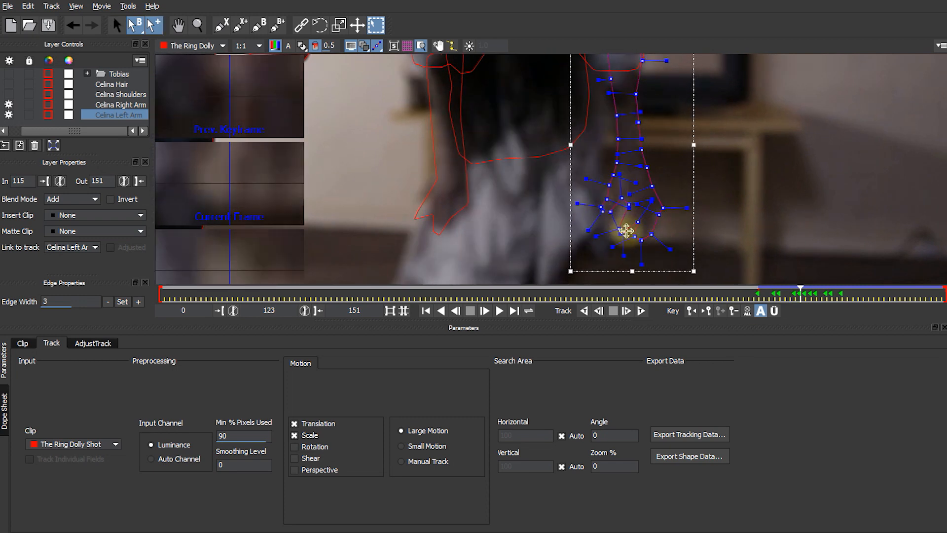
key(Right)
key(Right)
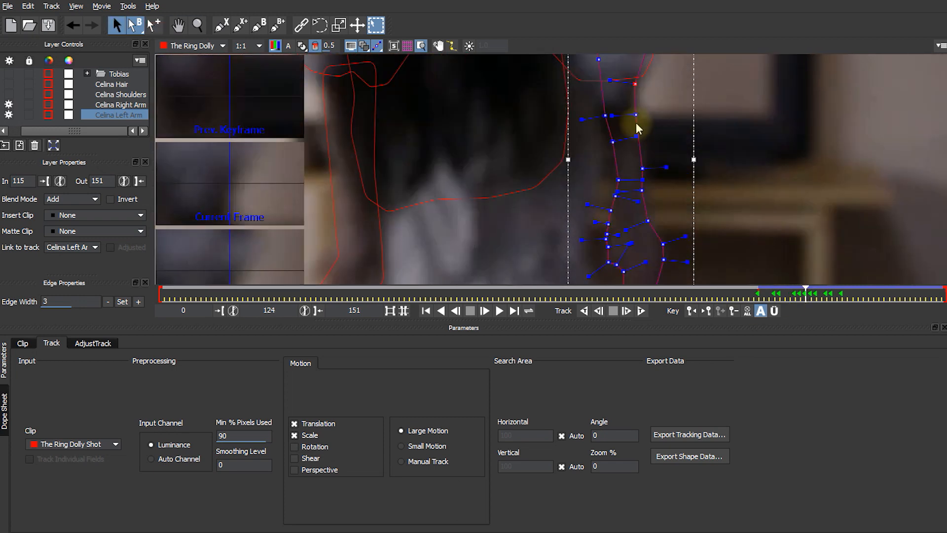
Step: Fit the left arm spline to the sleeve and forearm edges frame by frame up to frame 129
key(Right)
key(Right)
key(Right)
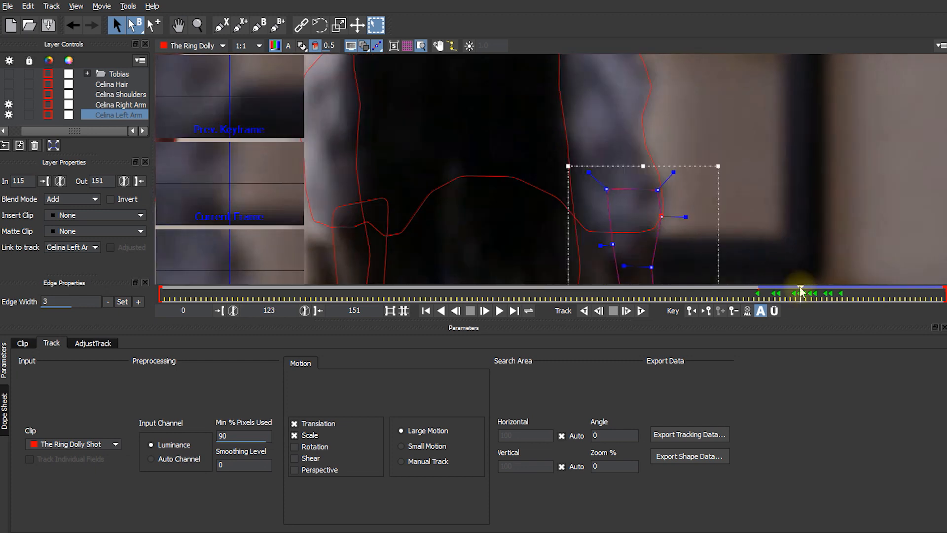
key(Right)
key(Right)
key(Right)
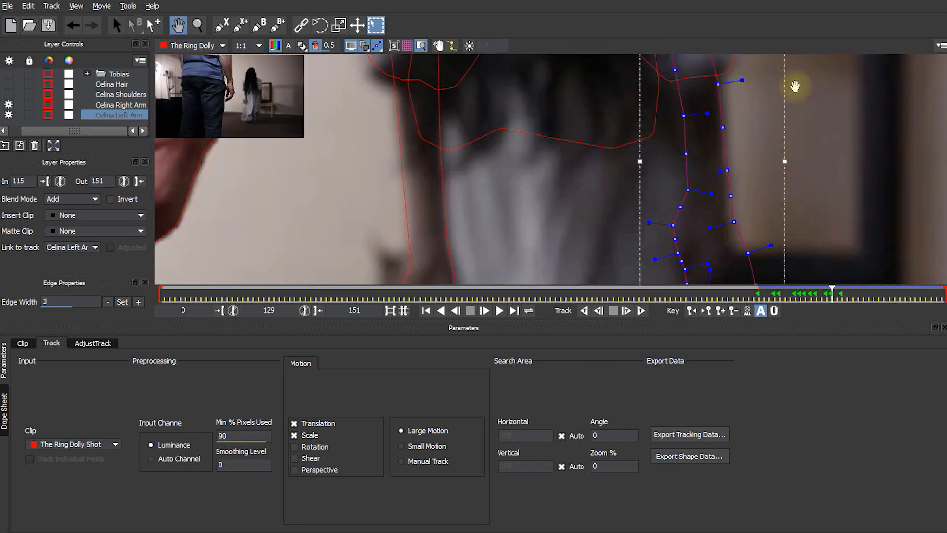
Step: Adjust the left arm spline's points to the forearm and wrist up to frame 131
key(Right)
key(Right)
key(Right)
key(Right)
key(Right)
key(Right)
key(Right)
key(Right)
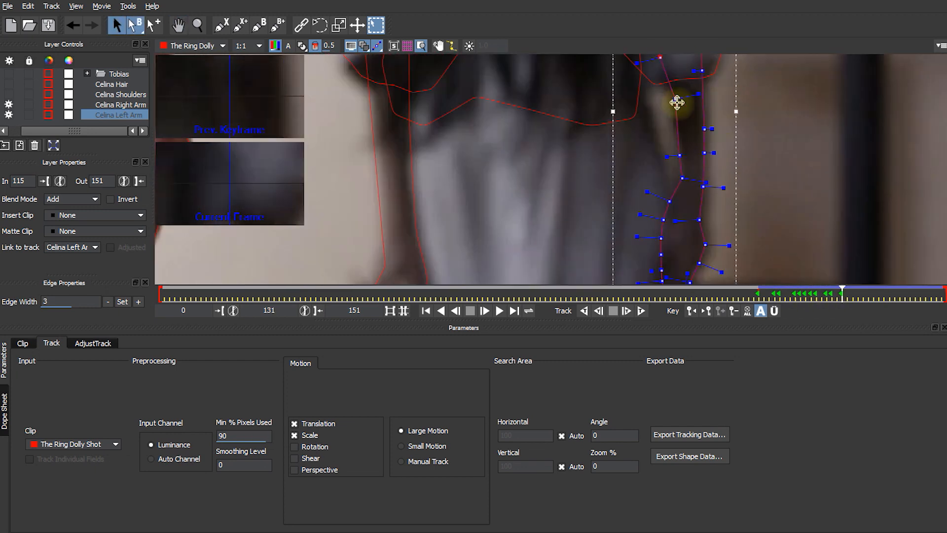
Step: Step through the remaining frames to frame 151, correcting the left arm spline where it leaves the arm
key(Right)
key(Right)
key(Right)
key(Right)
key(Right)
key(Right)
key(Right)
key(Right)
key(Right)
key(Right)
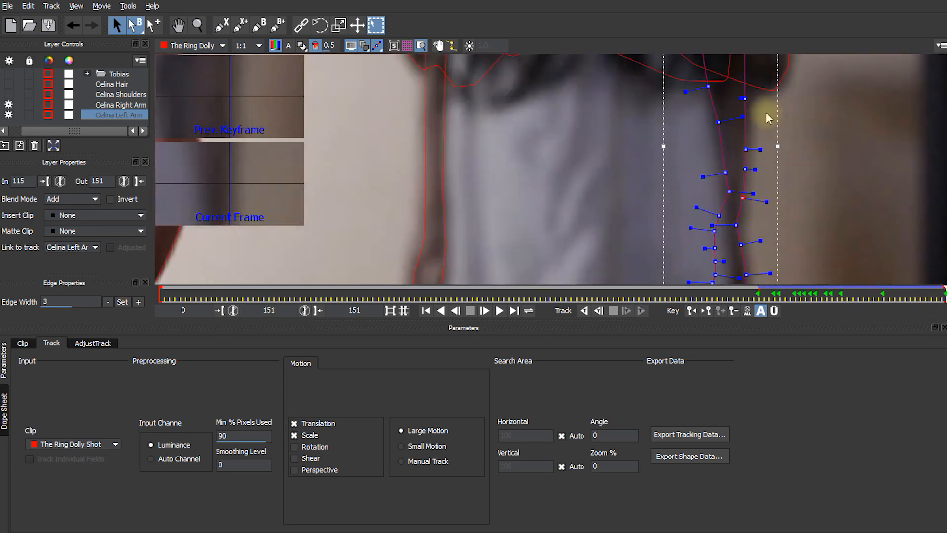
Step: Refine the right arm spline with extra points and refit it to the arm between frames 115 and 151
drag(937, 295, 800, 296)
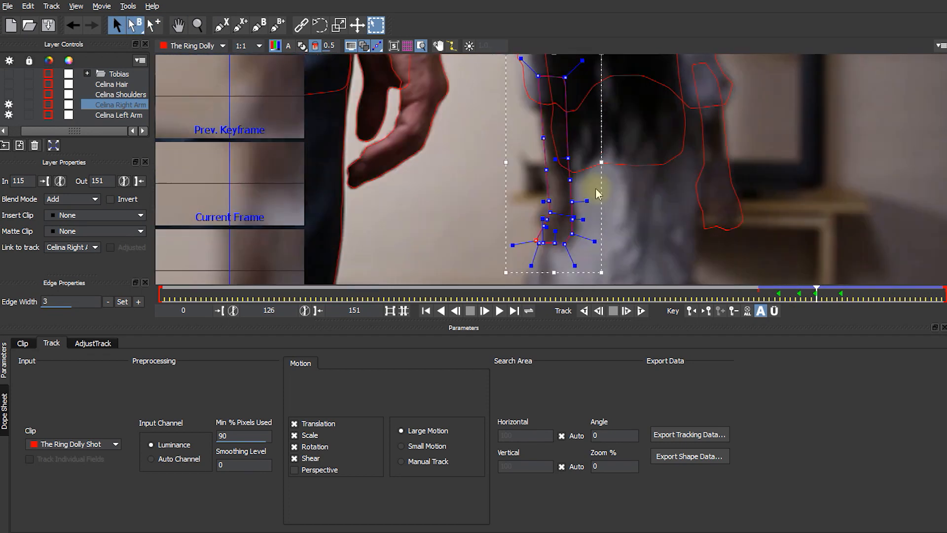
key(t)
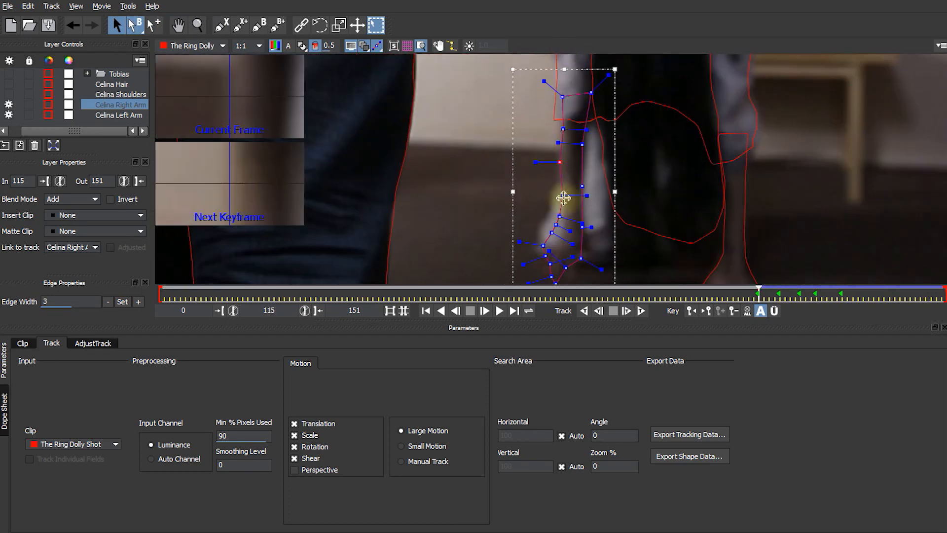
key(z)
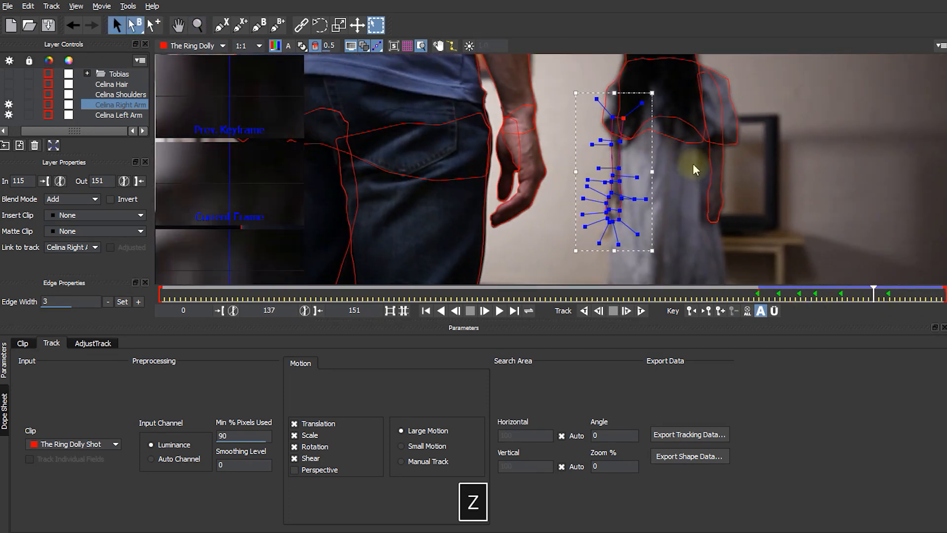
drag(944, 295, 895, 295)
key(z)
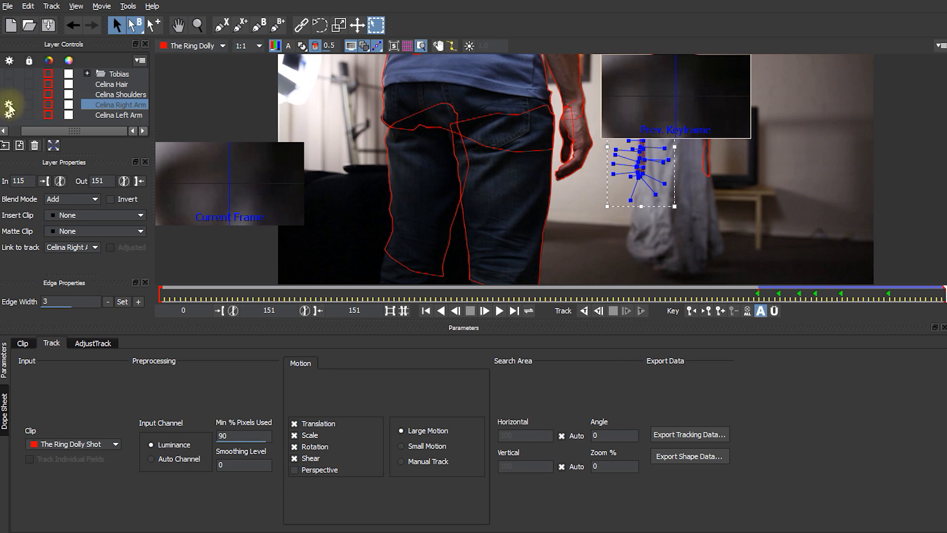
Step: Draw a closed X-spline around the woman's dress at frame 151, from the shoulders down to the hem
drag(34, 129, 16, 133)
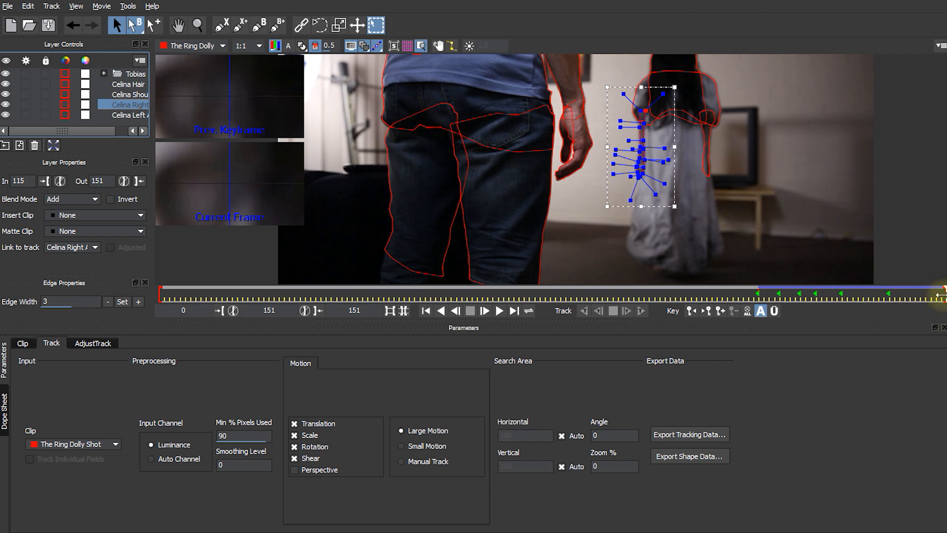
mouse_move(942, 296)
mouse_down()
mouse_move(863, 296)
mouse_move(946, 295)
mouse_up()
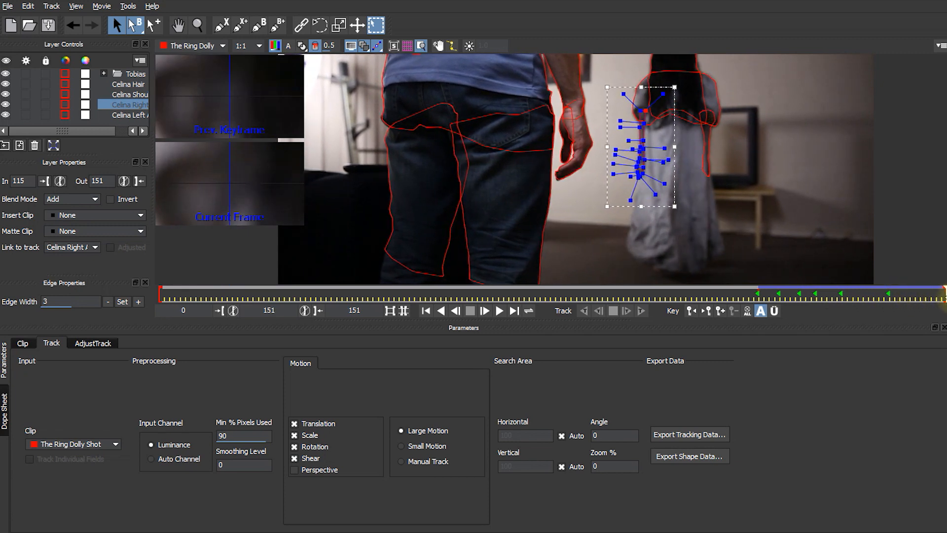
click(223, 32)
click(640, 88)
click(640, 111)
click(643, 131)
click(640, 163)
click(636, 200)
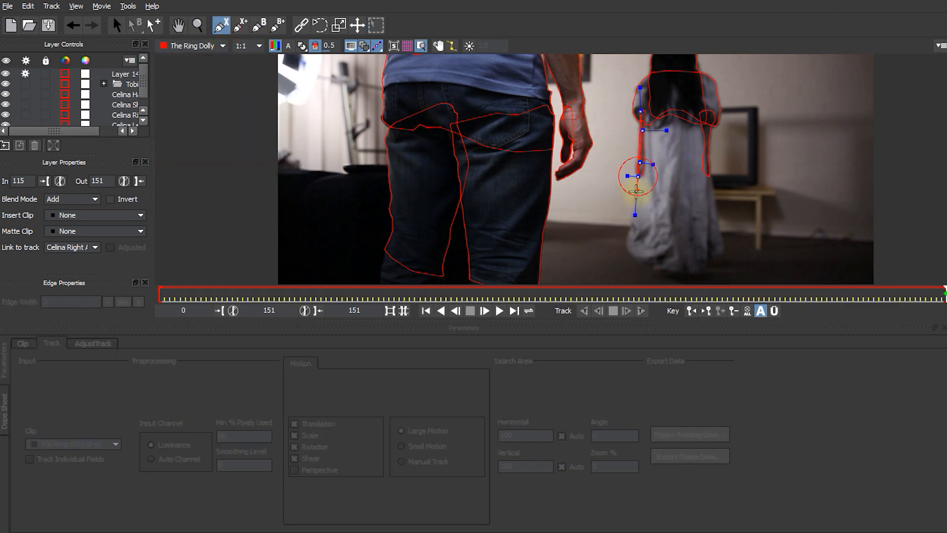
click(642, 263)
click(657, 262)
click(666, 272)
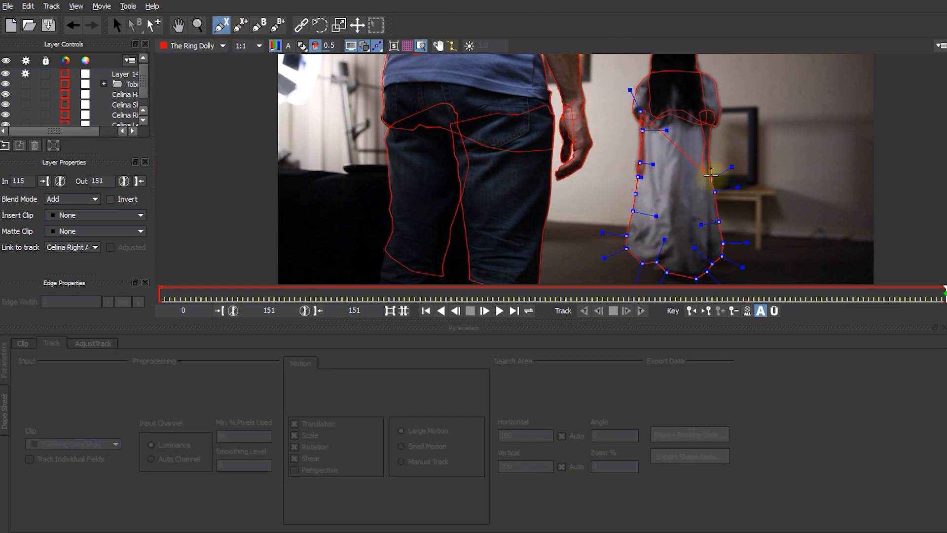
click(641, 102)
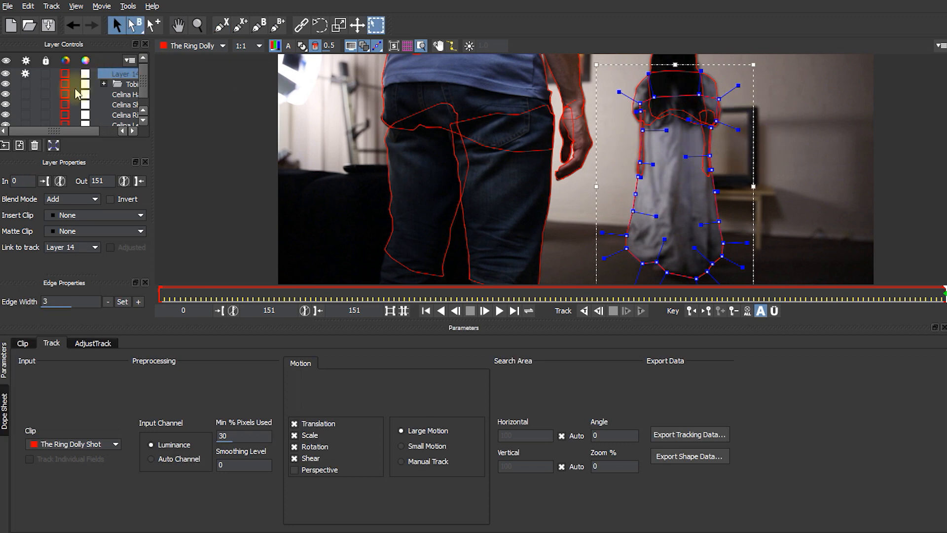
Step: Rename the new dress layer with the woman's first name followed by "Dress"
drag(87, 135, 113, 89)
text(Celina Dress)
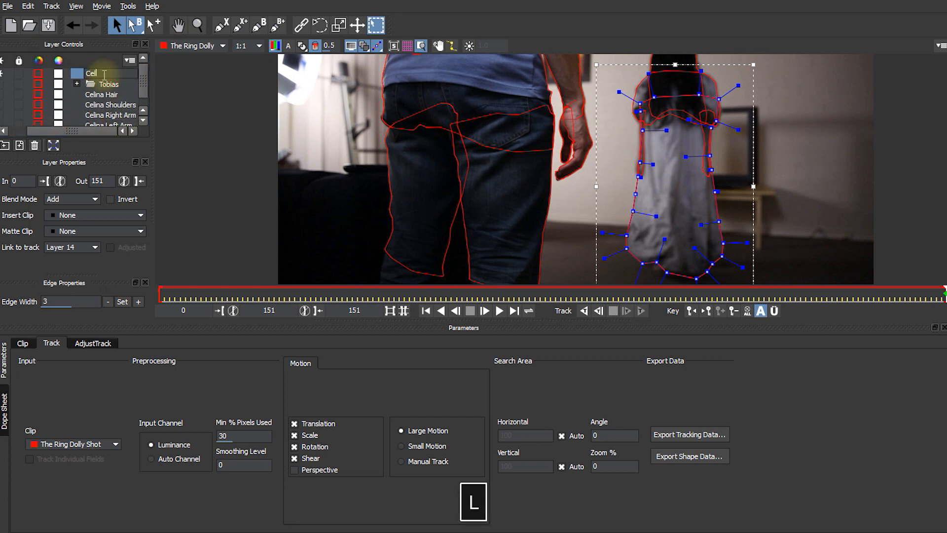
key(Return)
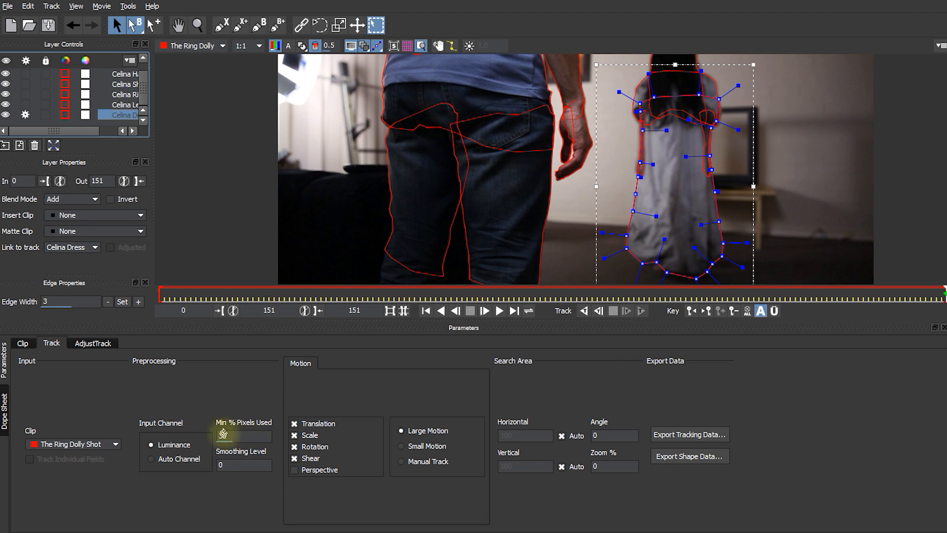
Step: Set the dress layer's Min % Pixels Used to 90 and track it backward from frame 151 to frame 105
text(30)
click(240, 436)
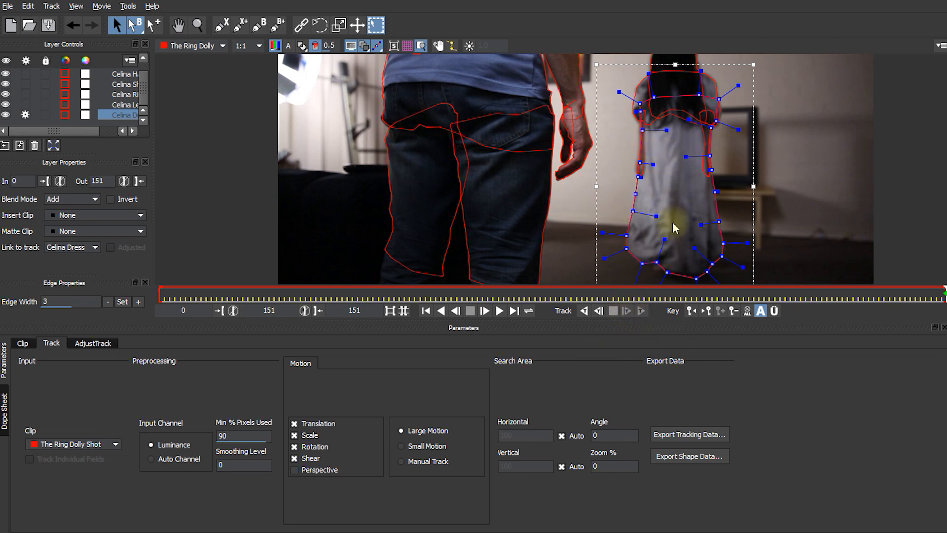
click(586, 311)
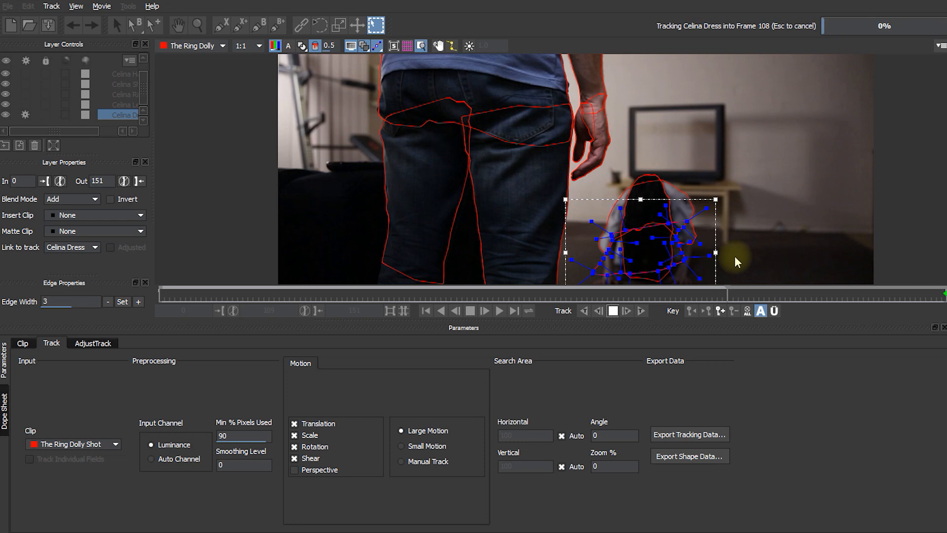
key(Escape)
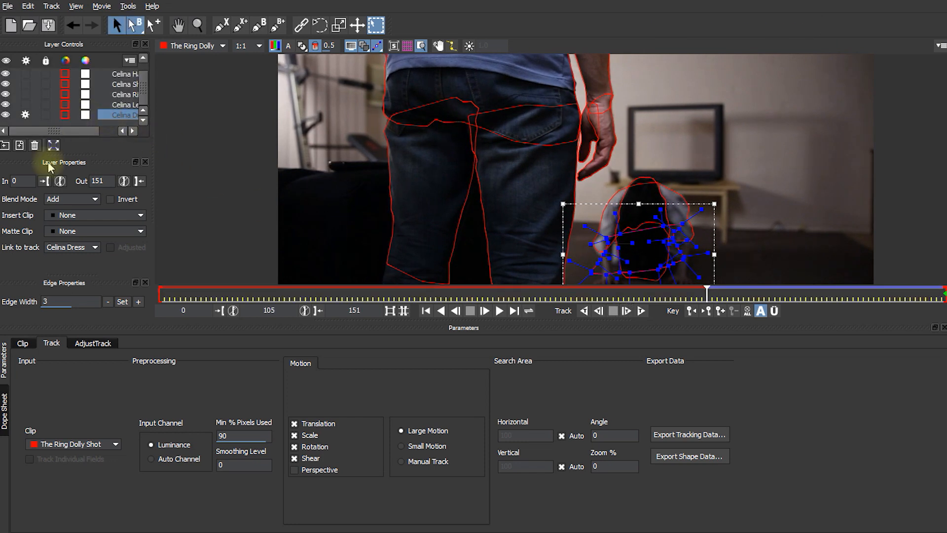
Step: Set the dress layer's in point to frame 105 and turn off its tracking
click(44, 181)
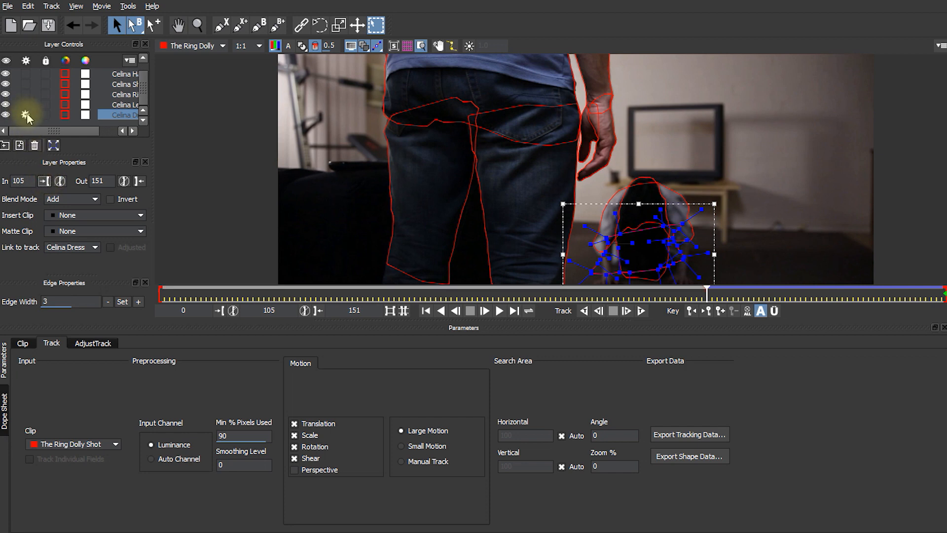
click(26, 116)
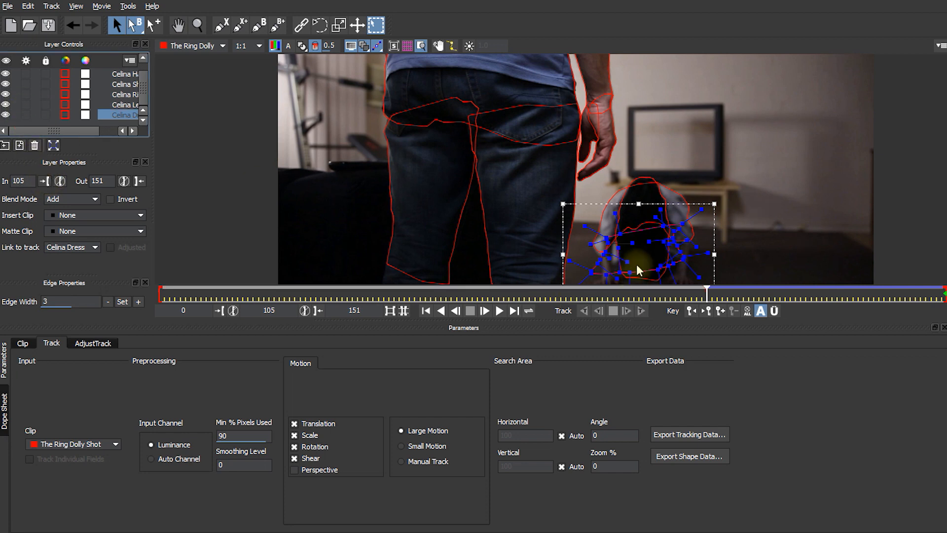
Step: Refit the dress spline to the hem and sides at frames 125 and 130
drag(706, 294, 839, 292)
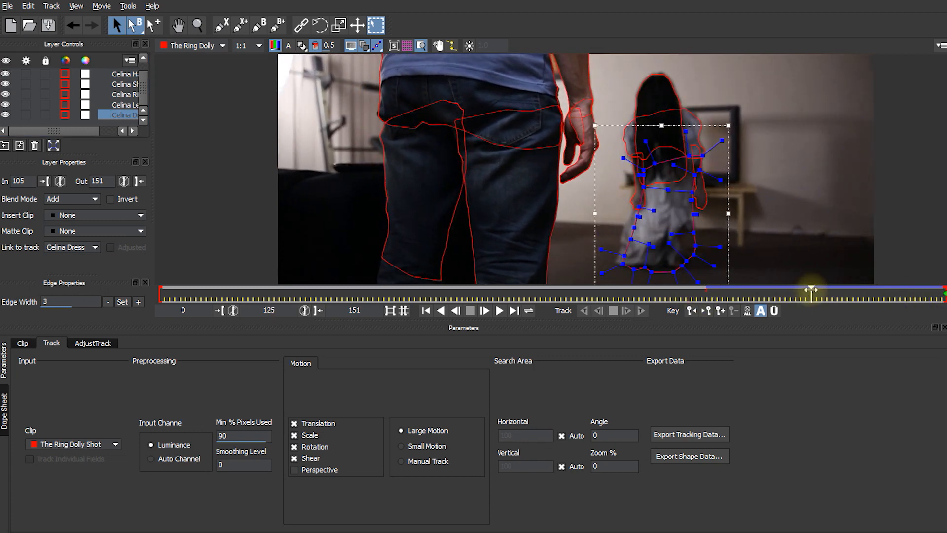
scroll(690, 69, up, 3)
click(590, 121)
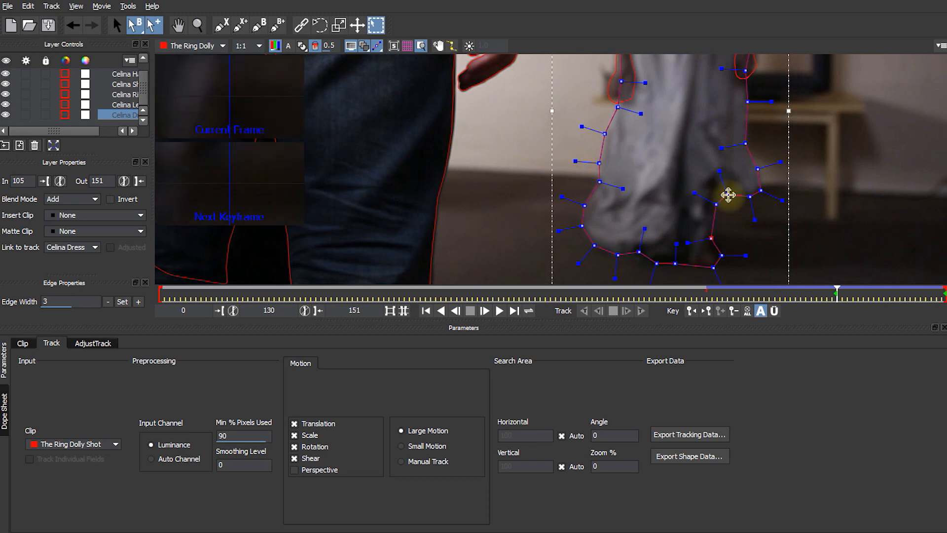
scroll(728, 194, down, 3)
key(Home)
scroll(589, 275, up, 3)
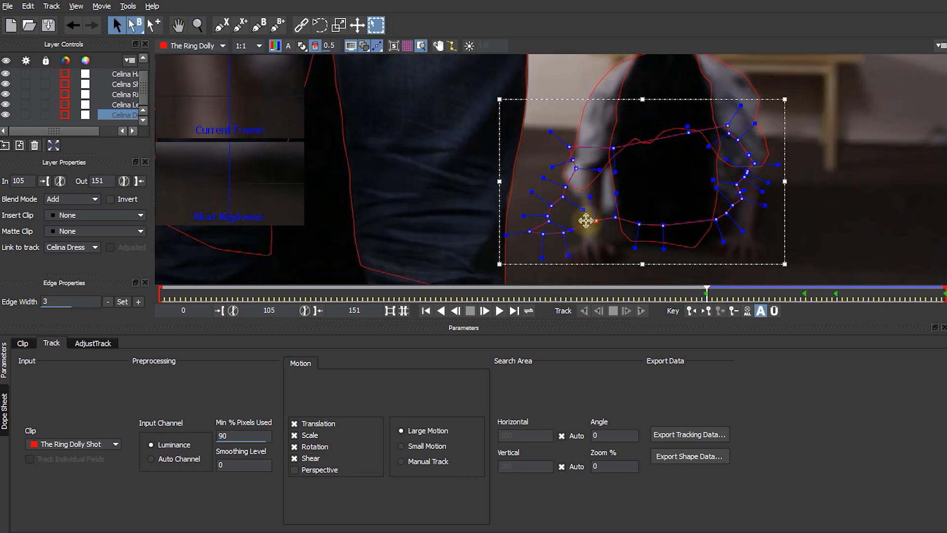
Step: Reshape the dress spline to the crouching woman's clothing at intervals between frames 105 and 125
drag(706, 294, 796, 298)
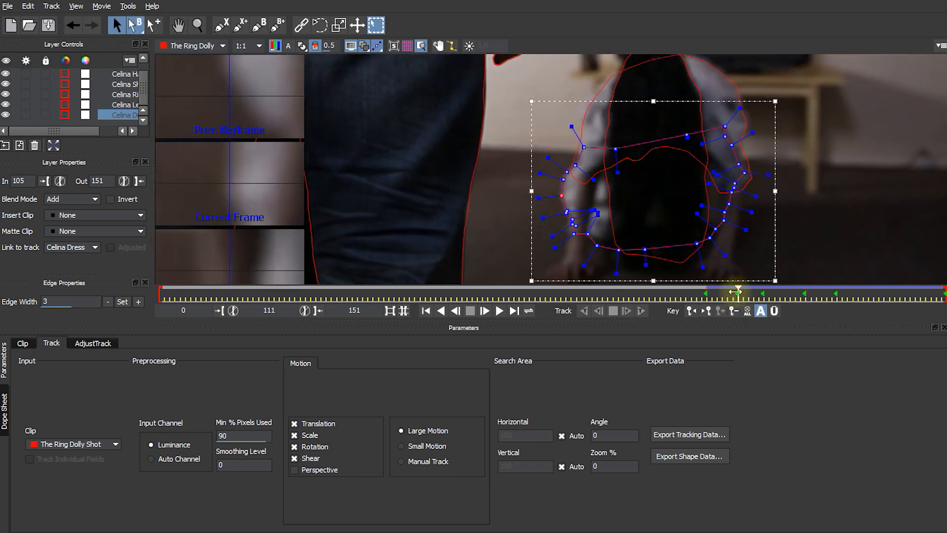
drag(728, 223, 719, 217)
drag(746, 78, 692, 106)
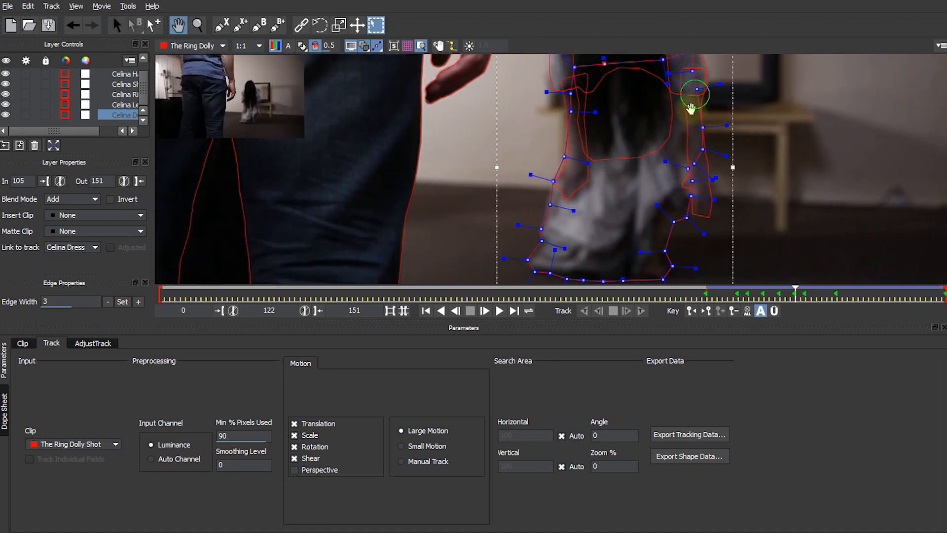
key(Right)
key(Right)
key(Right)
click(564, 270)
drag(650, 237, 703, 266)
Step: Advance the dress spline to frame 132, fitting its points to the shoulder and sides as the woman rises
key(Right)
key(Right)
key(Right)
key(Right)
key(Right)
key(Right)
key(Right)
drag(710, 113, 715, 111)
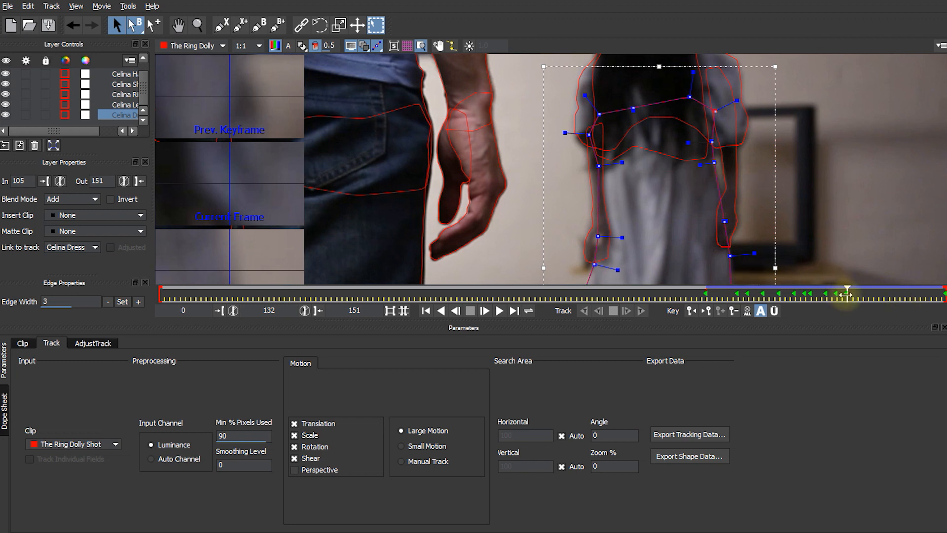
Step: Correct the dress spline's side and hem points frame by frame between frames 132 and 134
drag(846, 294, 853, 295)
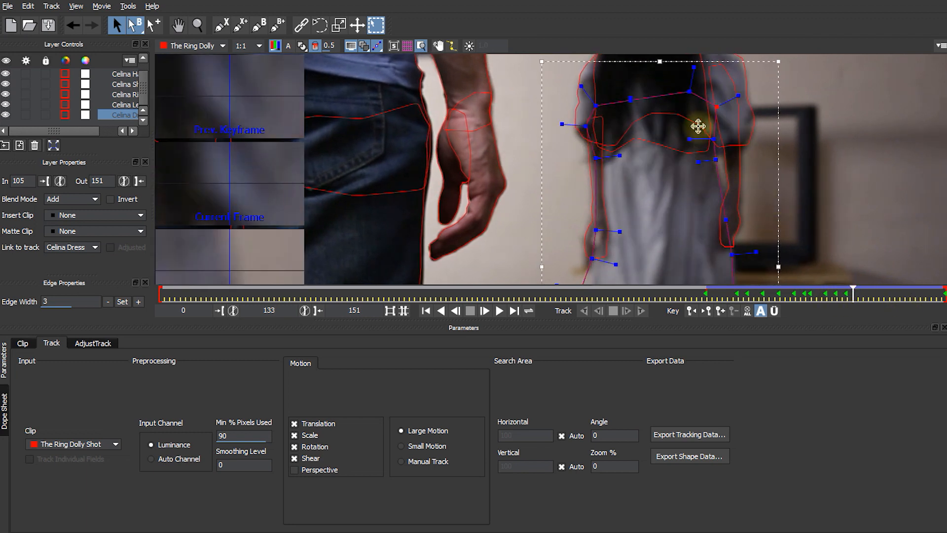
mouse_move(854, 291)
mouse_down()
mouse_move(837, 295)
mouse_move(859, 296)
mouse_up()
click(853, 296)
drag(712, 159, 716, 156)
click(858, 296)
drag(734, 254, 744, 155)
drag(585, 207, 611, 99)
drag(561, 119, 691, 250)
drag(675, 74, 649, 226)
key(Left)
drag(642, 277, 664, 149)
click(846, 294)
Step: Adjust the dress spline to the fabric edges at frames 144 and 140
drag(846, 294, 909, 303)
drag(710, 267, 704, 240)
drag(910, 295, 895, 295)
drag(829, 60, 827, 184)
key(Left)
drag(680, 90, 677, 89)
Step: Refit the dress spline at frame 151 and scrub back through the shot to check the result
drag(890, 295, 943, 294)
click(687, 218)
drag(752, 229, 752, 205)
drag(943, 295, 786, 300)
scroll(831, 186, down, 3)
drag(762, 299, 910, 299)
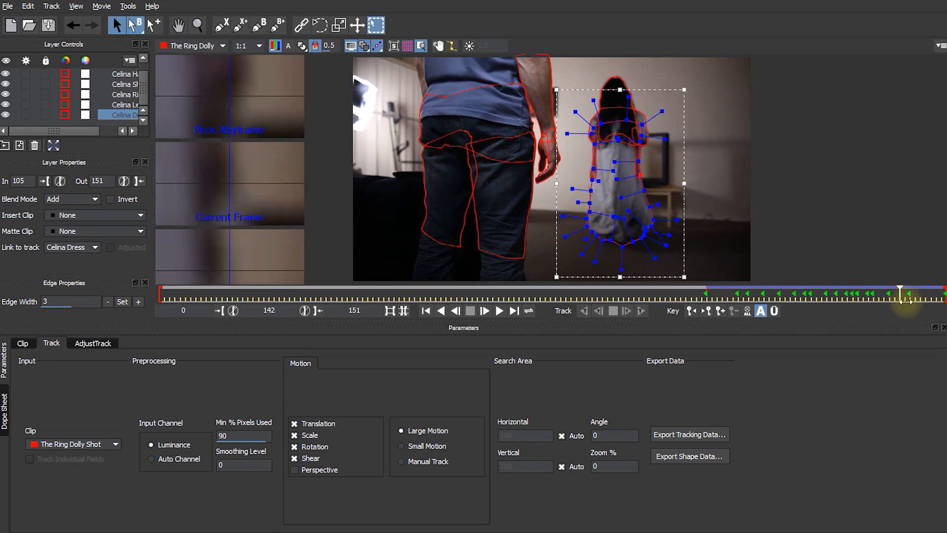
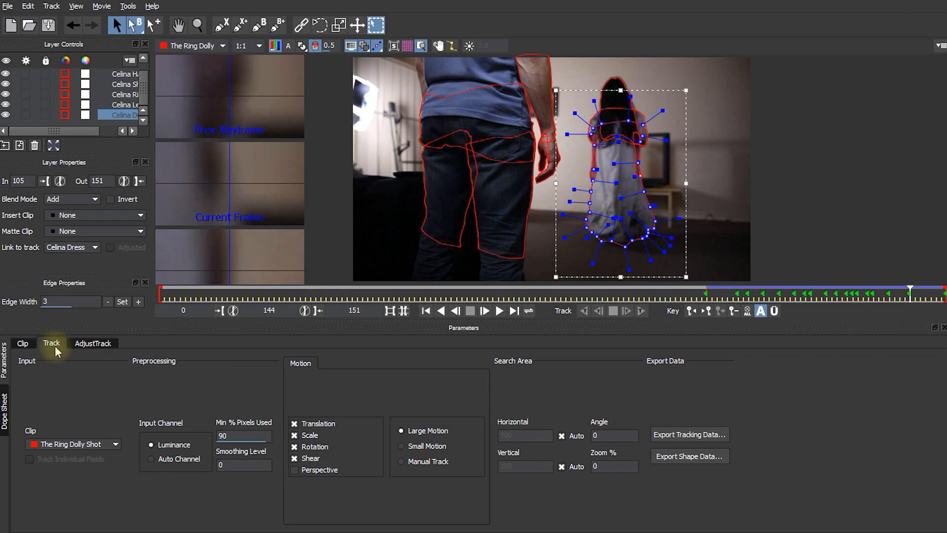
Step: Copy the shape data of all visible layers to the clipboard as mocha shape data for AE
click(697, 459)
click(429, 248)
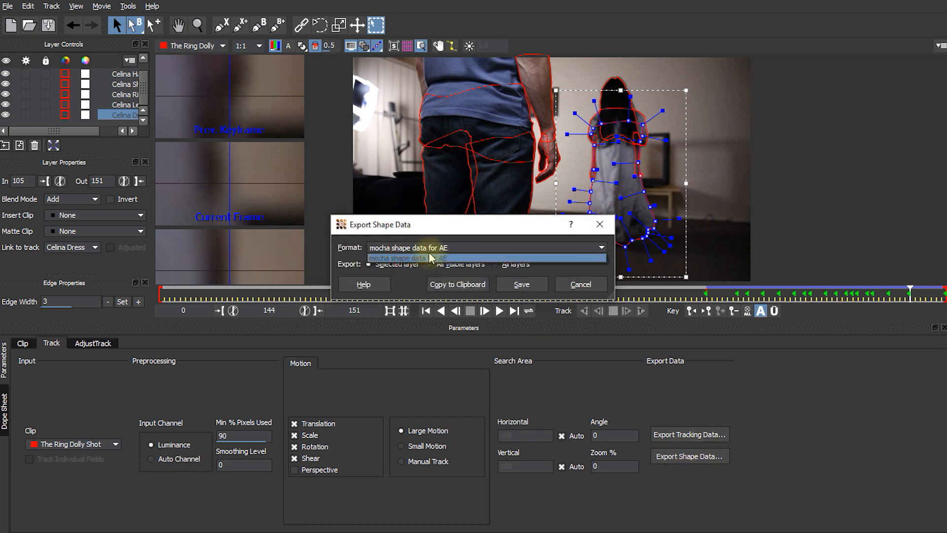
click(444, 259)
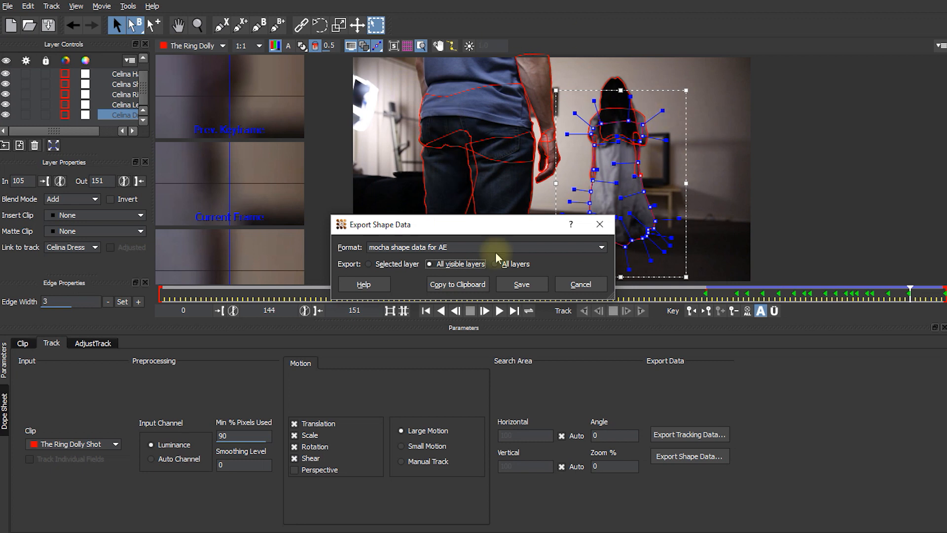
click(455, 289)
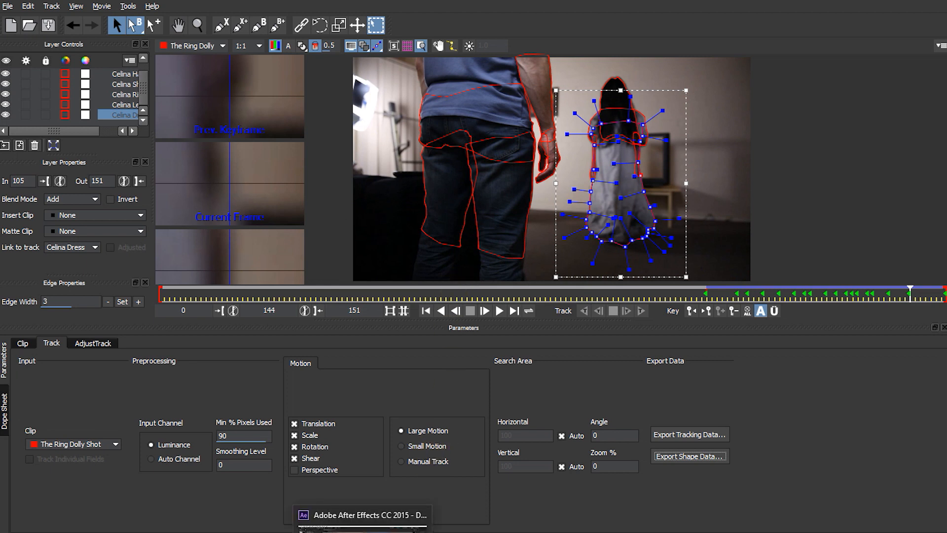
Step: Switch to After Effects, import Tracked Screen.mov and place it above the dolly shot in the Tutorial composition
click(375, 516)
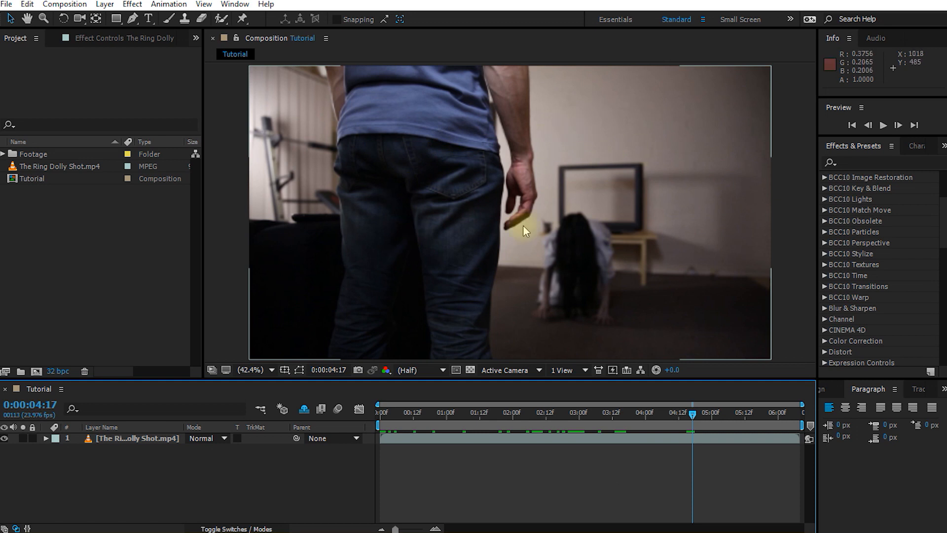
double_click(84, 220)
click(541, 217)
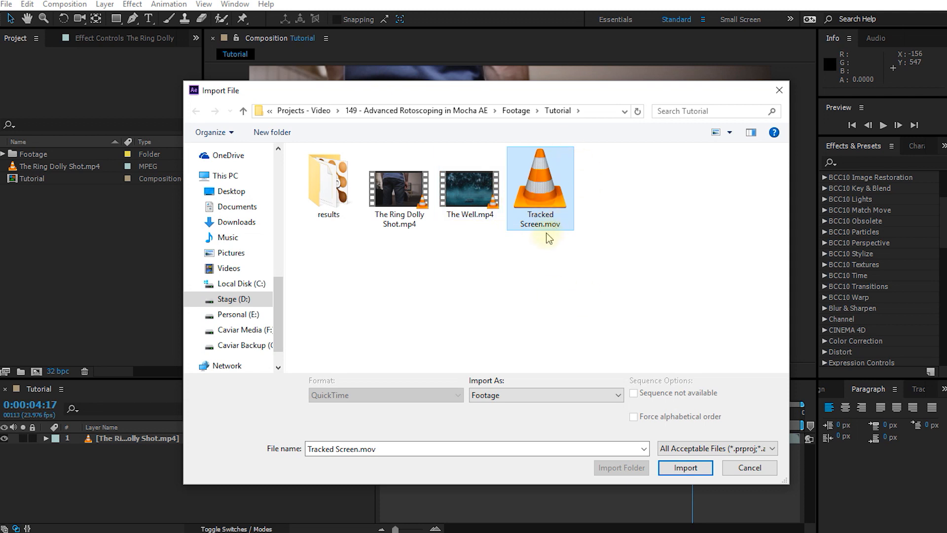
double_click(542, 197)
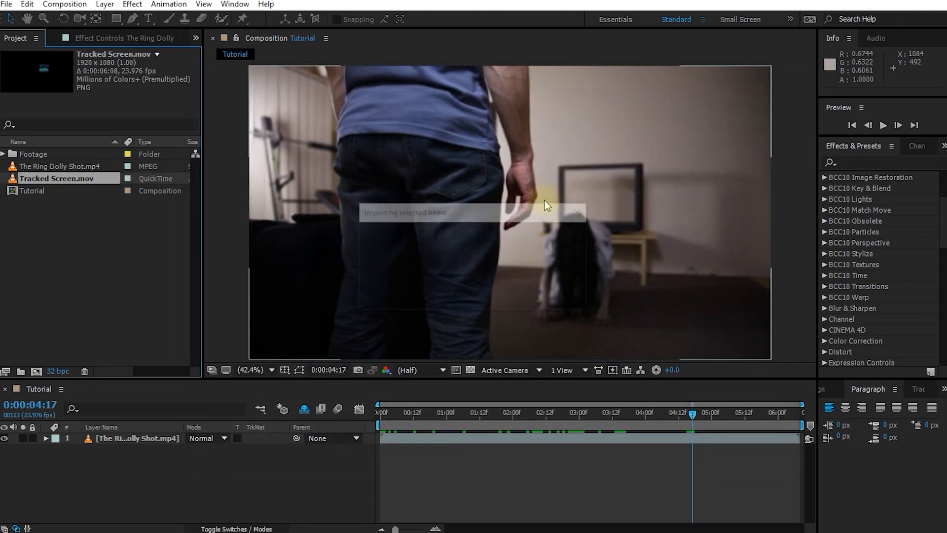
drag(64, 179, 105, 443)
Step: Duplicate The Ring Dolly Shot layer at 0:00:00:00 and move the copy above the Tracked Screen.mov layer
drag(693, 414, 719, 418)
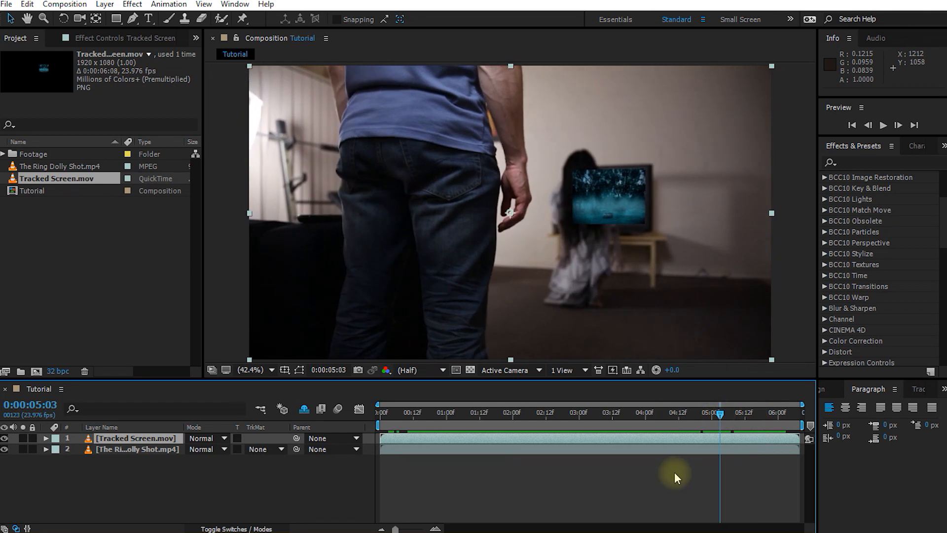
drag(719, 416, 366, 416)
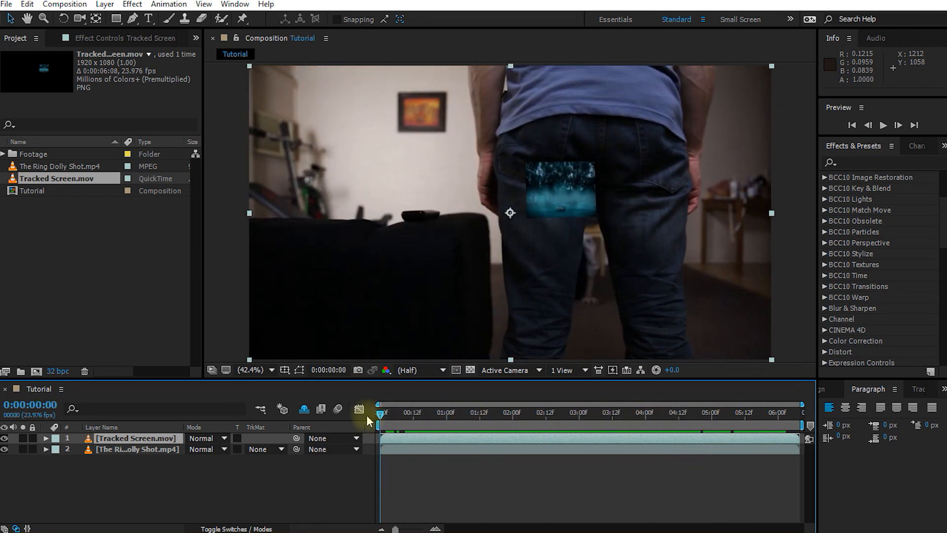
click(128, 450)
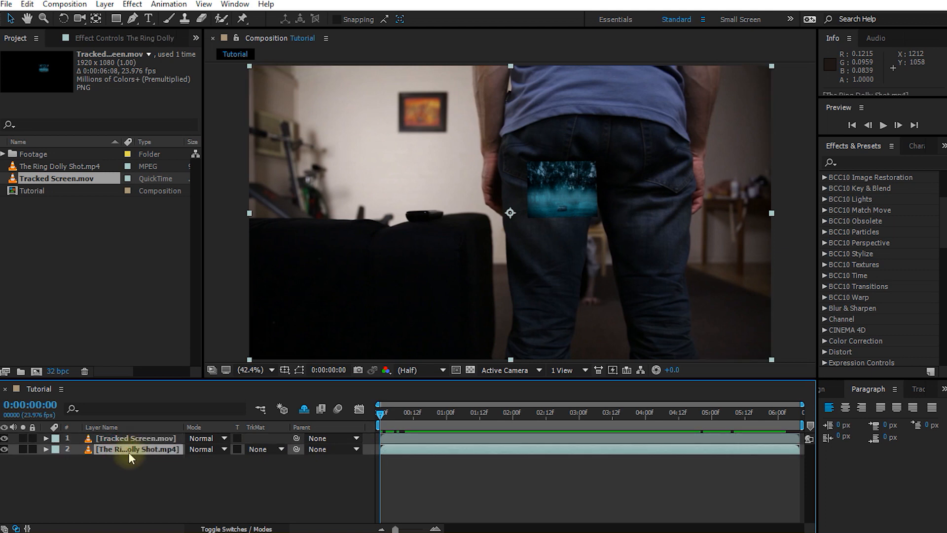
key(ctrl+d)
drag(117, 450, 127, 437)
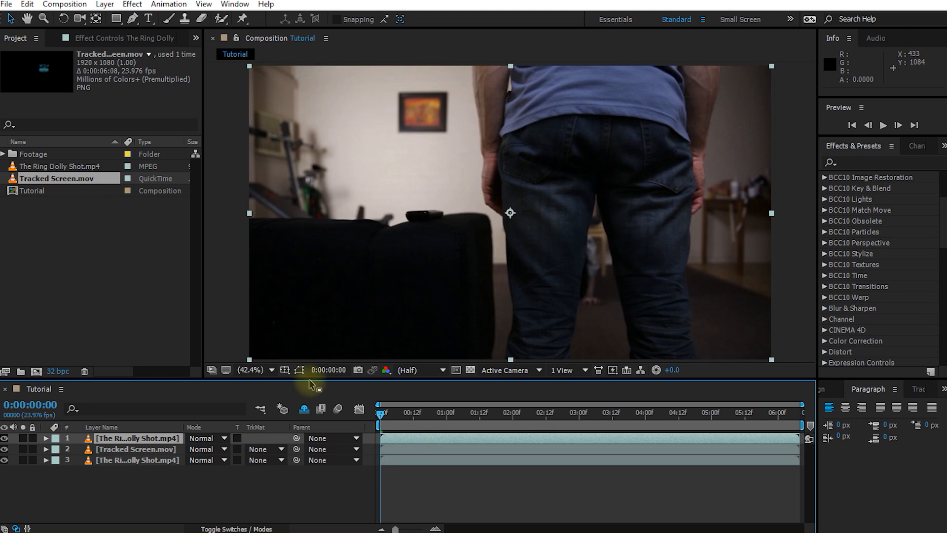
Step: Paste the mocha masks onto the topmost dolly shot layer and display the mask paths
click(113, 440)
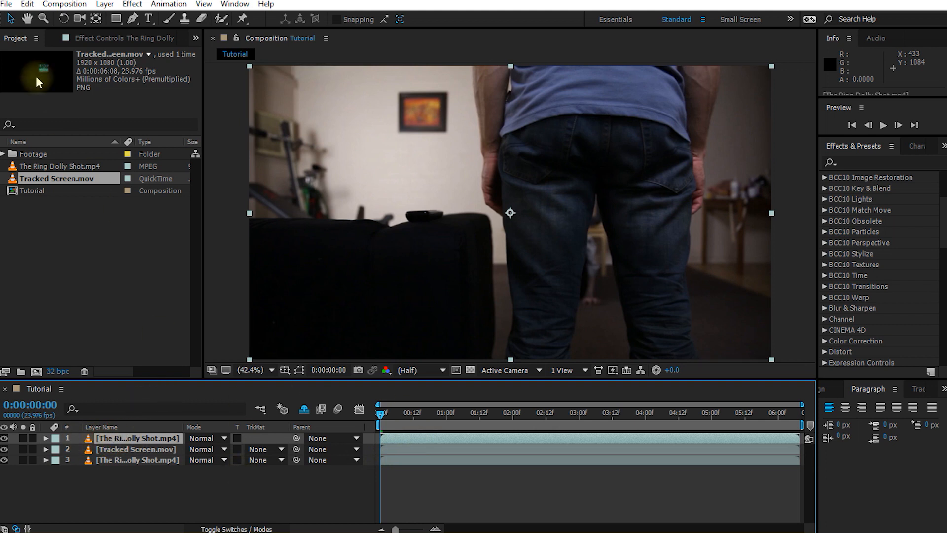
click(28, 5)
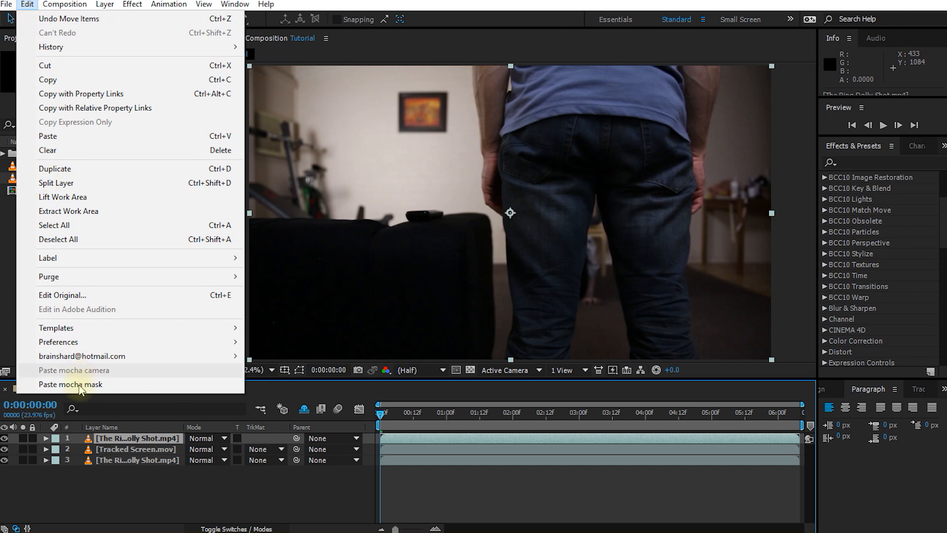
click(158, 383)
click(299, 370)
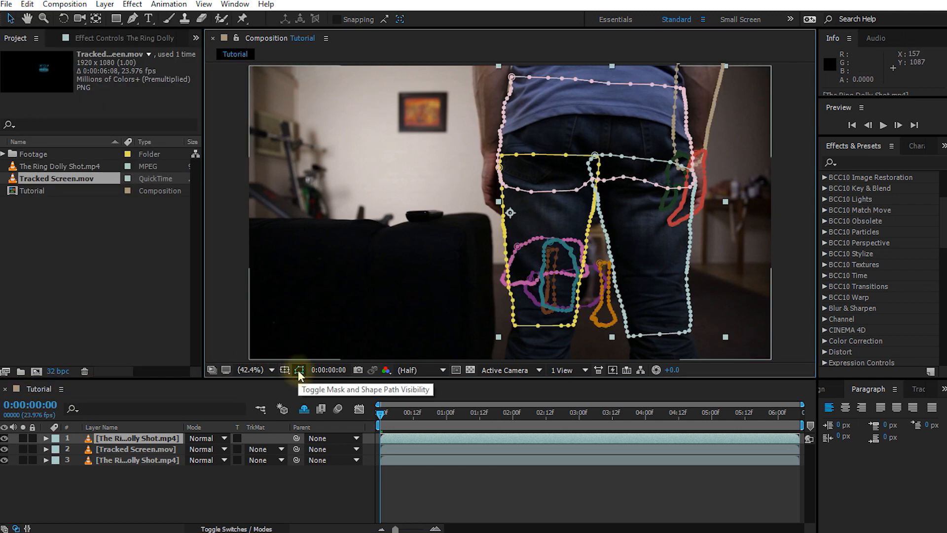
Step: Solo the masked footage and Tracked Screen.mov layers and scrub around five seconds to examine the roto cutout
drag(383, 414, 743, 416)
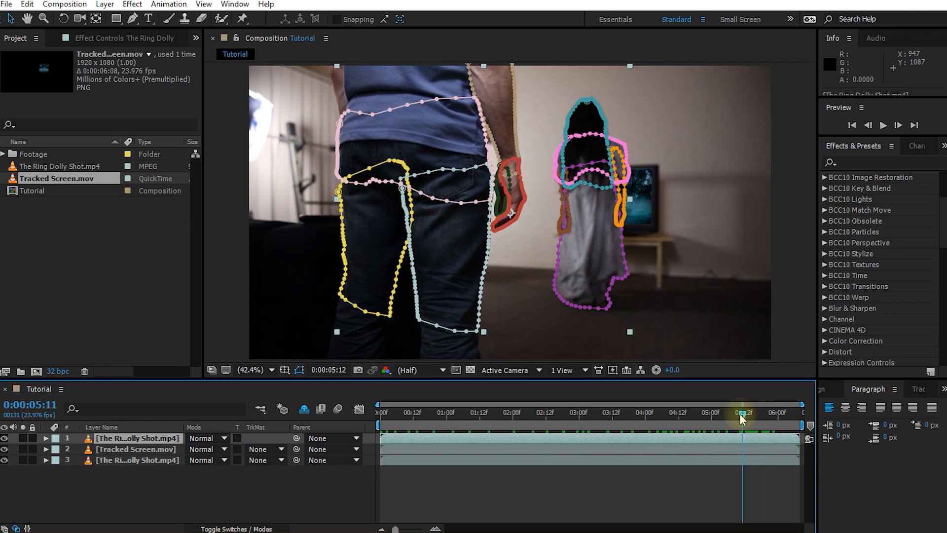
click(23, 438)
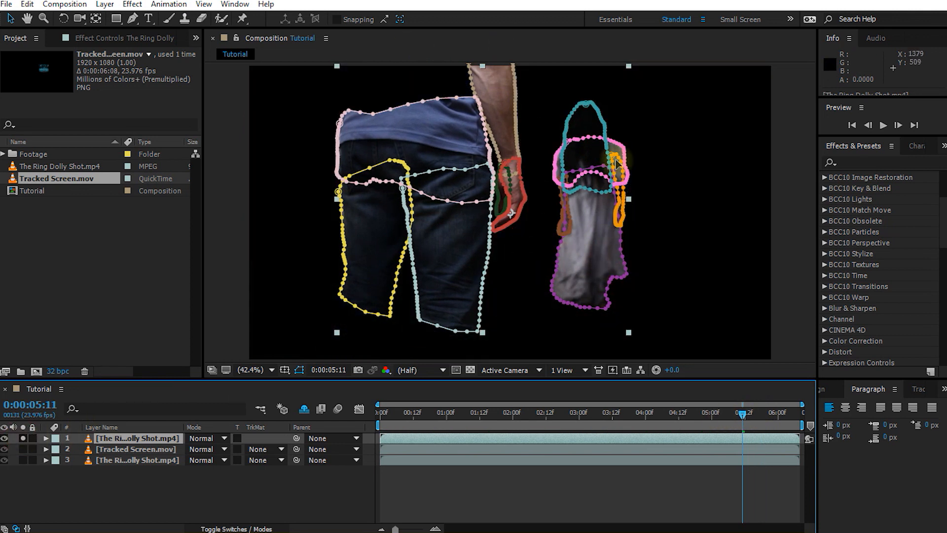
drag(742, 414, 690, 415)
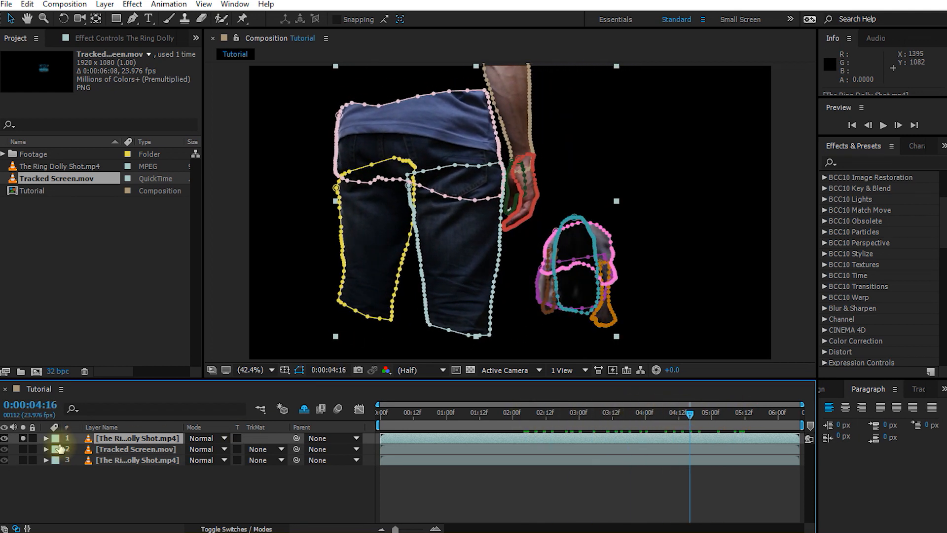
click(22, 449)
mouse_move(693, 420)
mouse_down()
mouse_move(740, 417)
mouse_move(708, 421)
mouse_up()
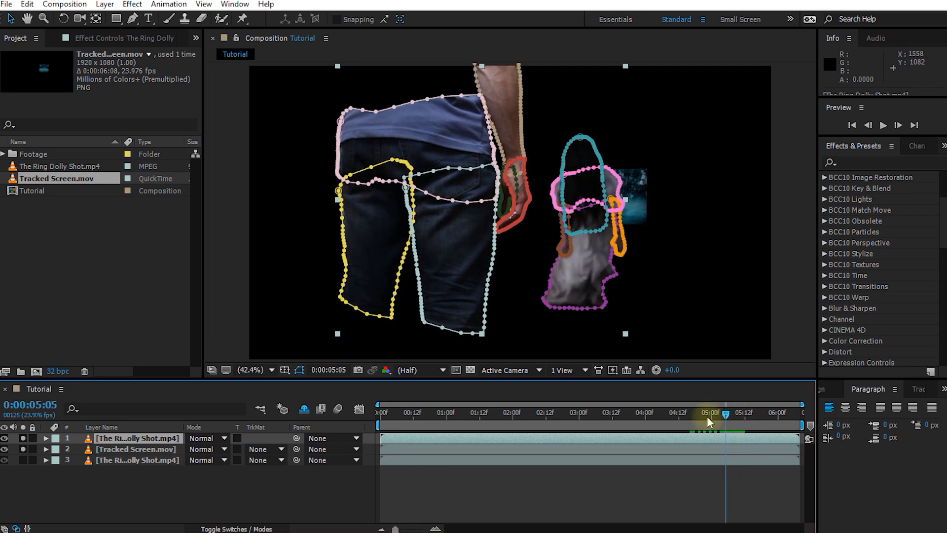
Step: Turn off solo on the two upper layers and hide the mask paths
click(23, 438)
click(23, 449)
click(299, 371)
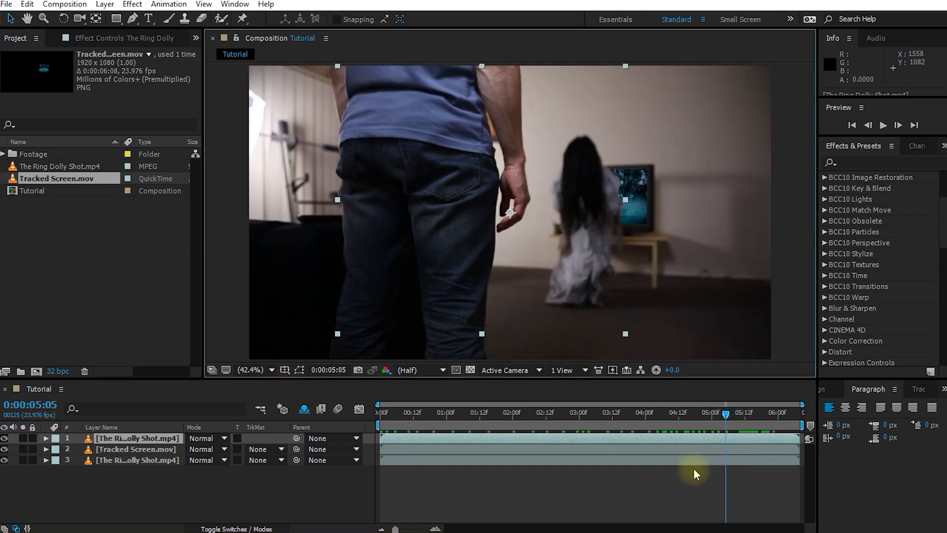
Step: Scrub the composite and examine the mask edges around the man's hand at 200% near 0:00:03:05
drag(729, 417, 751, 399)
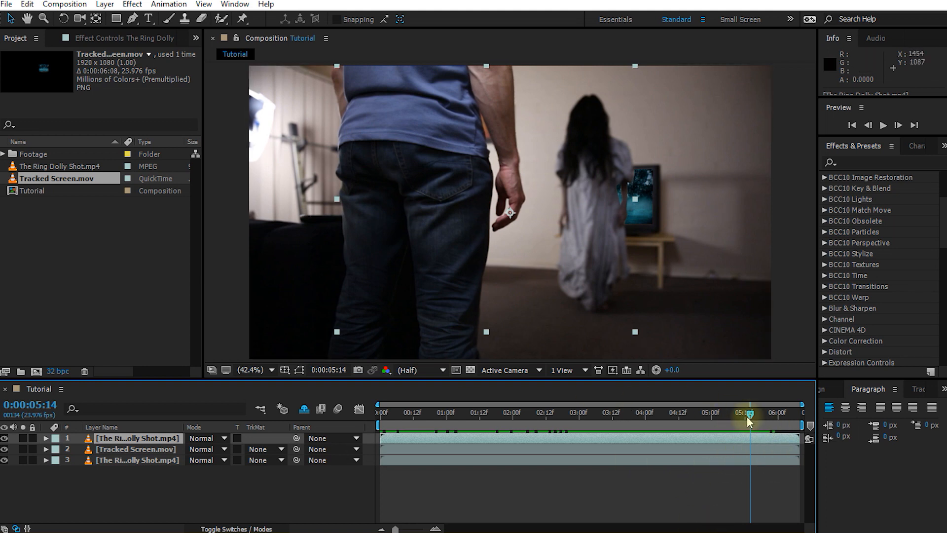
drag(751, 419, 572, 416)
key(/)
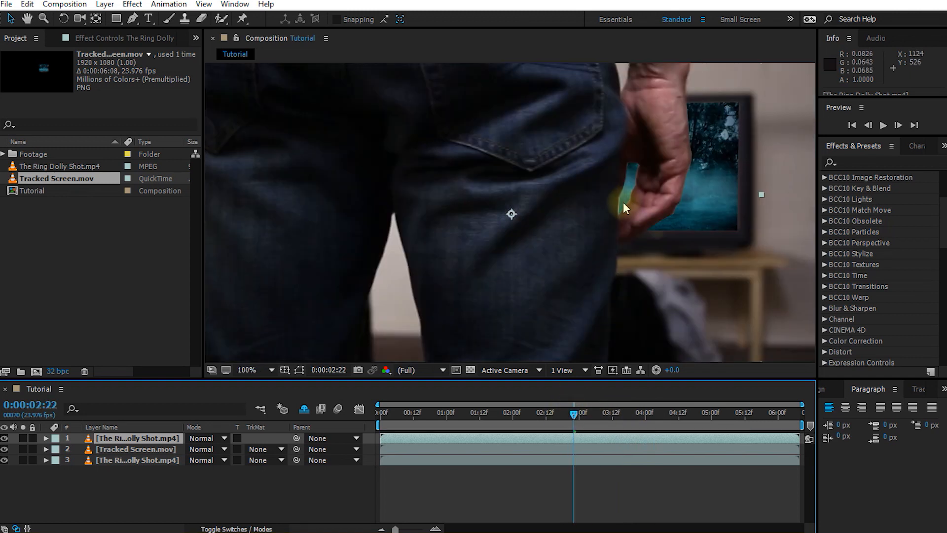
key(space)
drag(672, 199, 605, 227)
scroll(605, 227, up, 1)
mouse_move(575, 414)
mouse_down()
mouse_move(606, 414)
mouse_move(593, 416)
mouse_up()
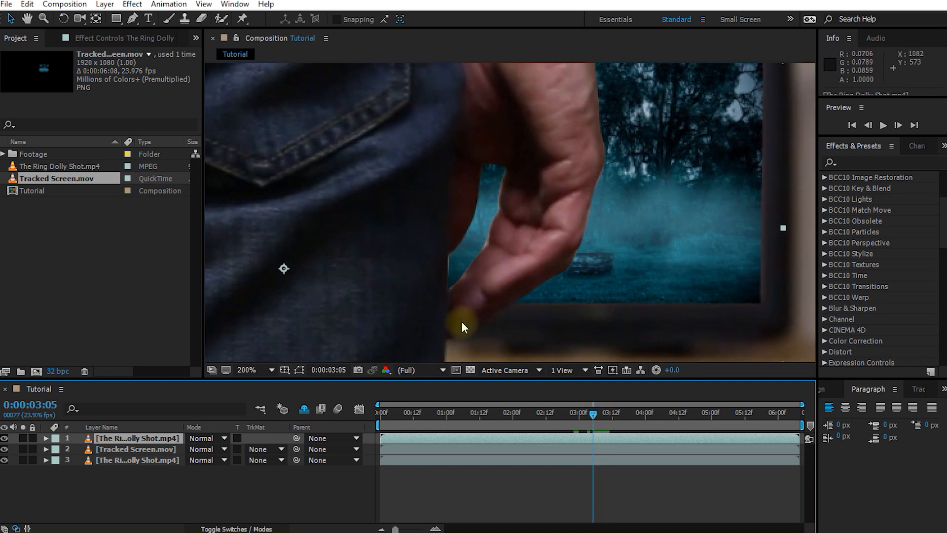
Step: Display the mask paths and reveal the full mask properties of the topmost dolly shot layer
click(299, 369)
click(121, 438)
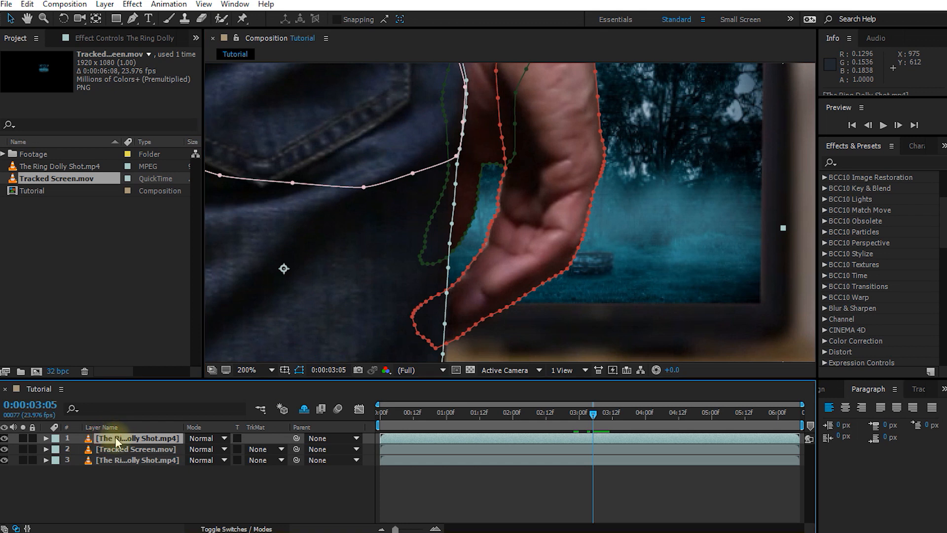
key(m)
key(m)
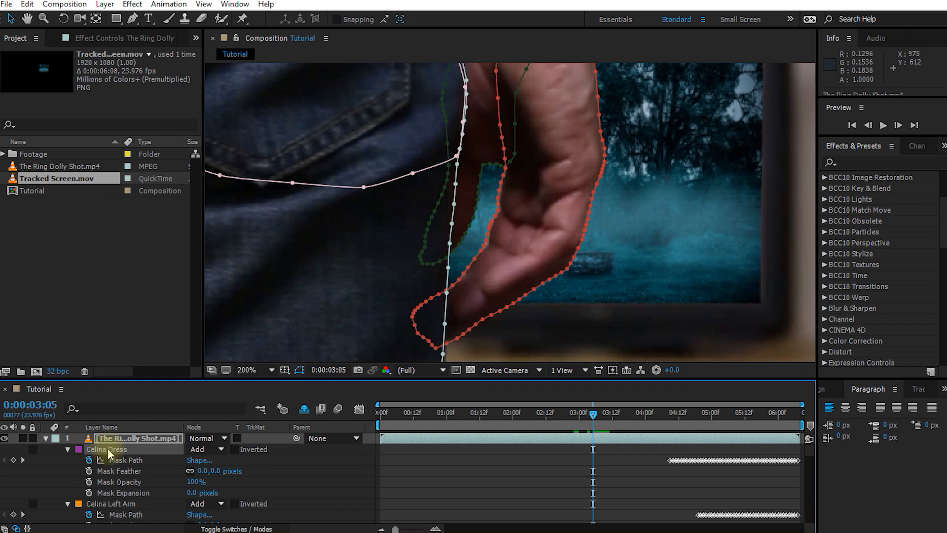
click(113, 503)
scroll(137, 493, down, 3)
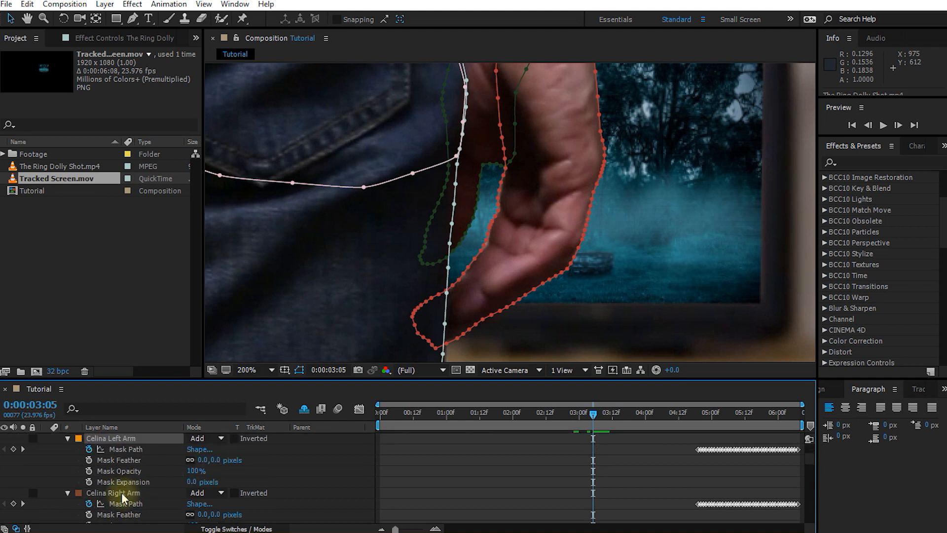
scroll(131, 491, down, 3)
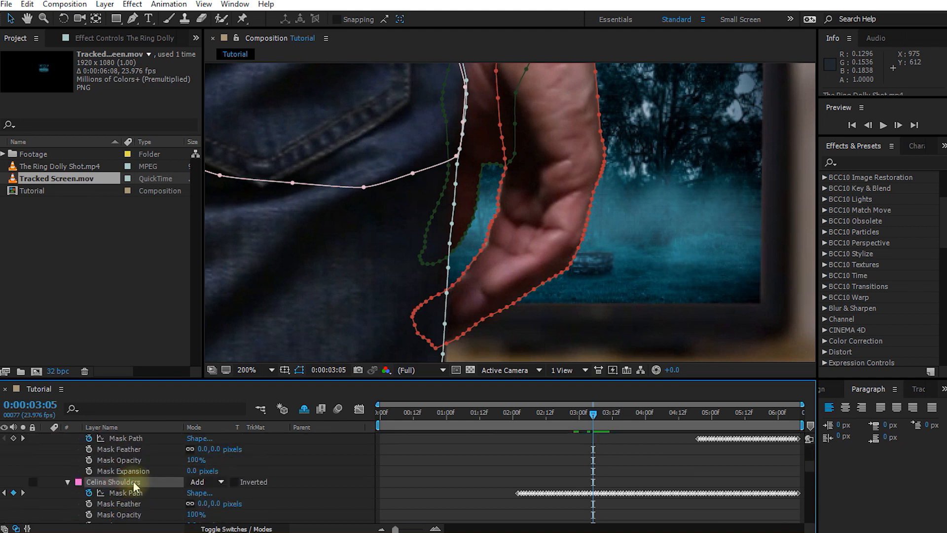
scroll(118, 489, down, 4)
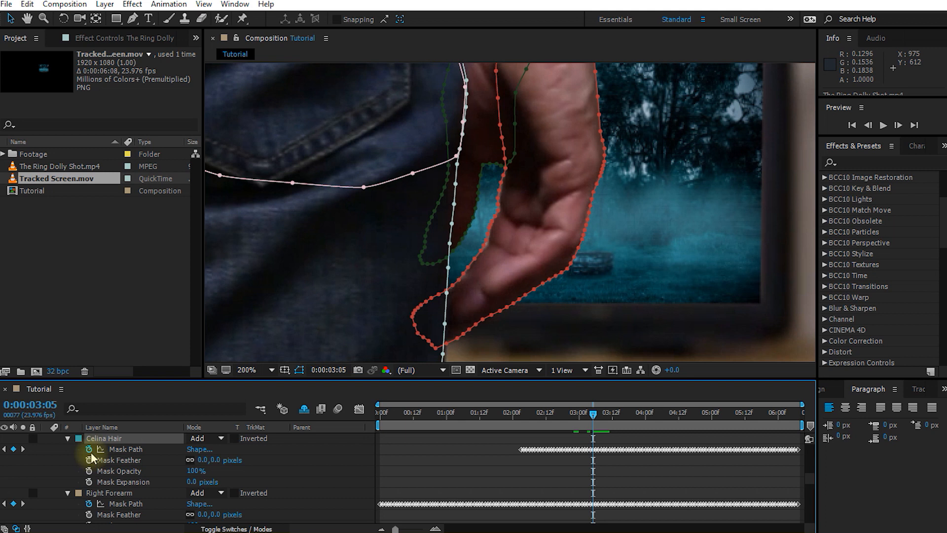
Step: Set mask feather to 2 pixels and mask expansion to -1 pixel on all the man's masks, from Right Forearm through Butt
click(126, 492)
scroll(126, 492, down, 3)
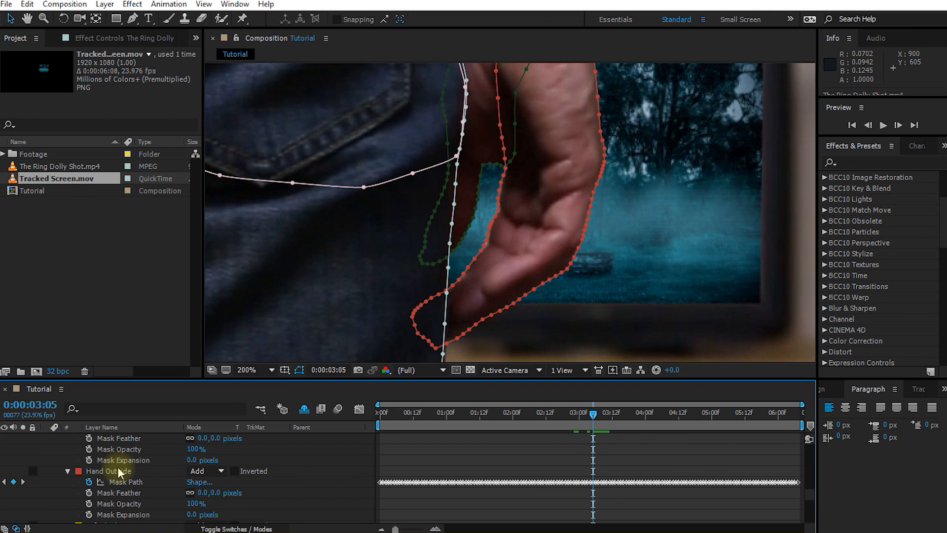
scroll(116, 475, down, 1)
scroll(113, 465, up, 3)
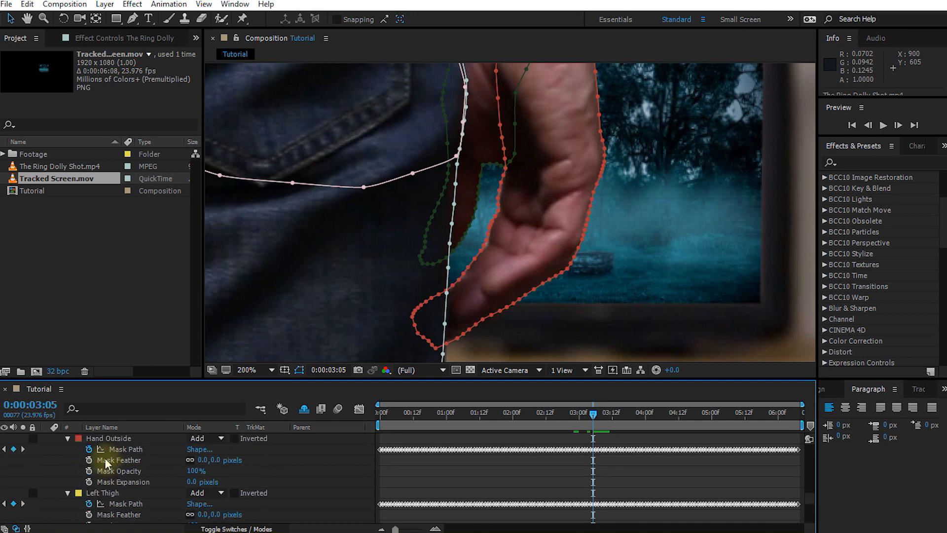
scroll(106, 456, down, 3)
scroll(124, 474, down, 3)
scroll(128, 488, down, 6)
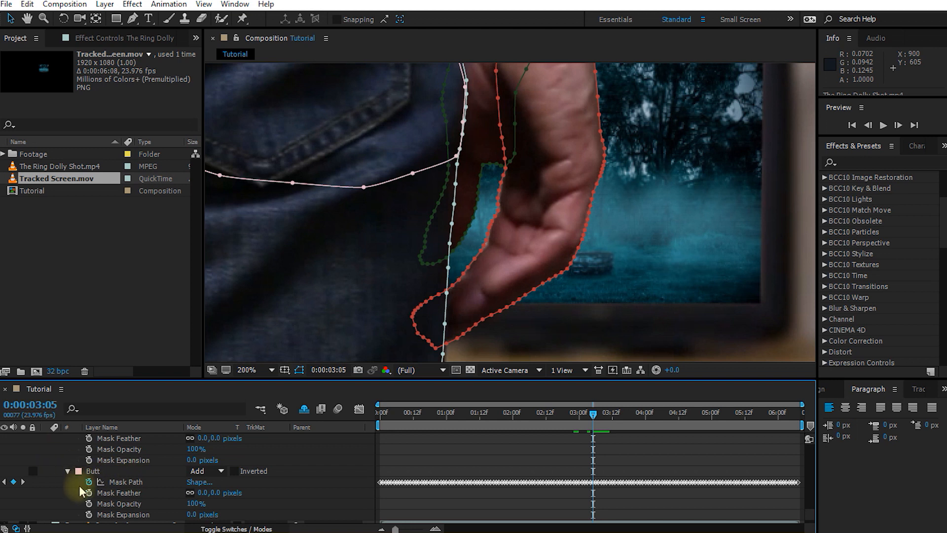
shift+click(99, 471)
scroll(132, 489, down, 8)
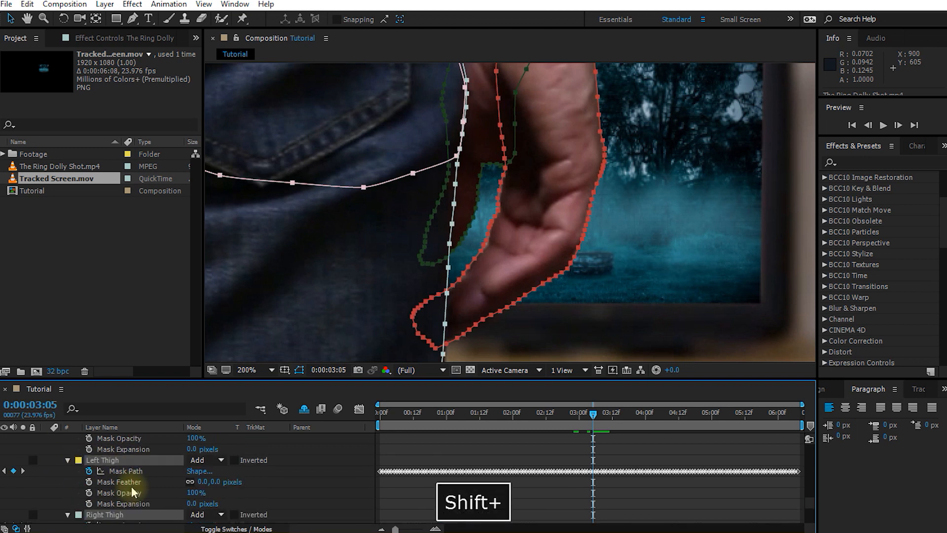
scroll(120, 483, down, 7)
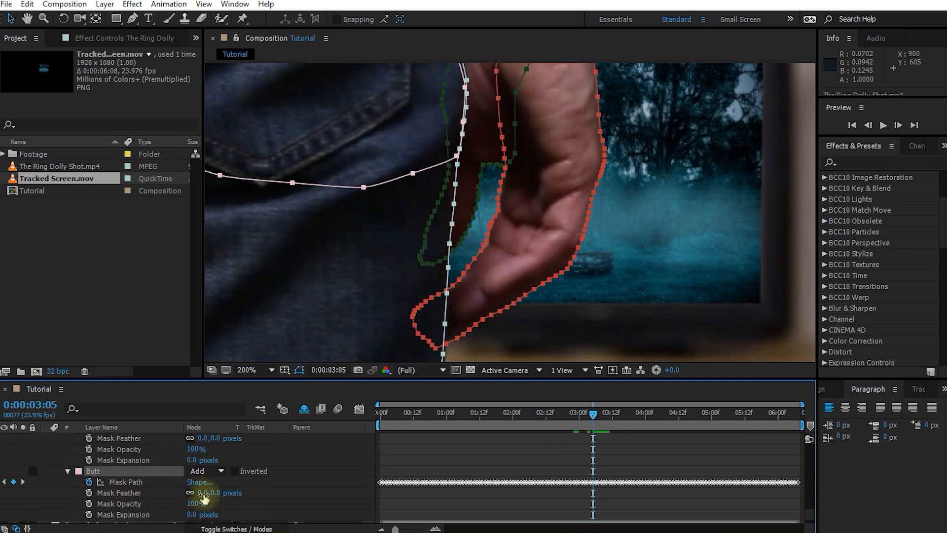
click(203, 492)
text(2)
key(Return)
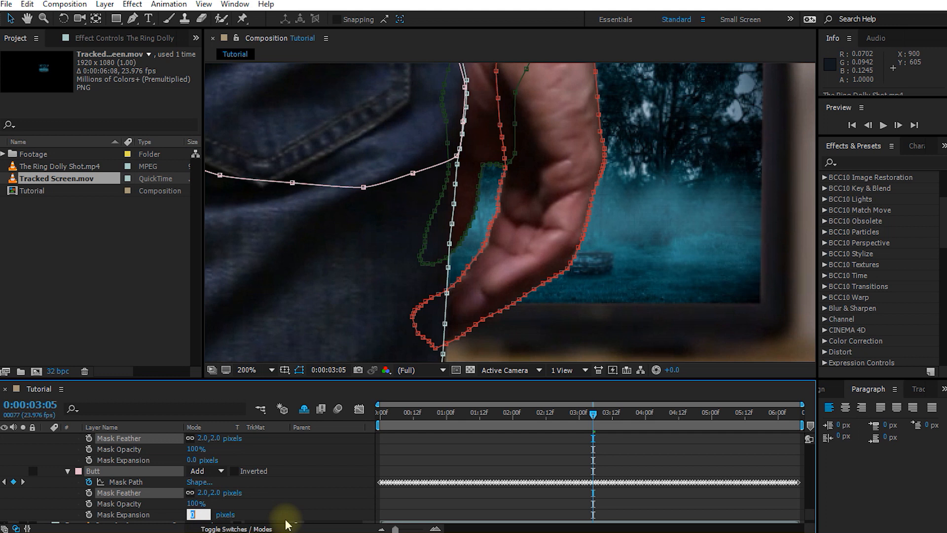
text(-1.)
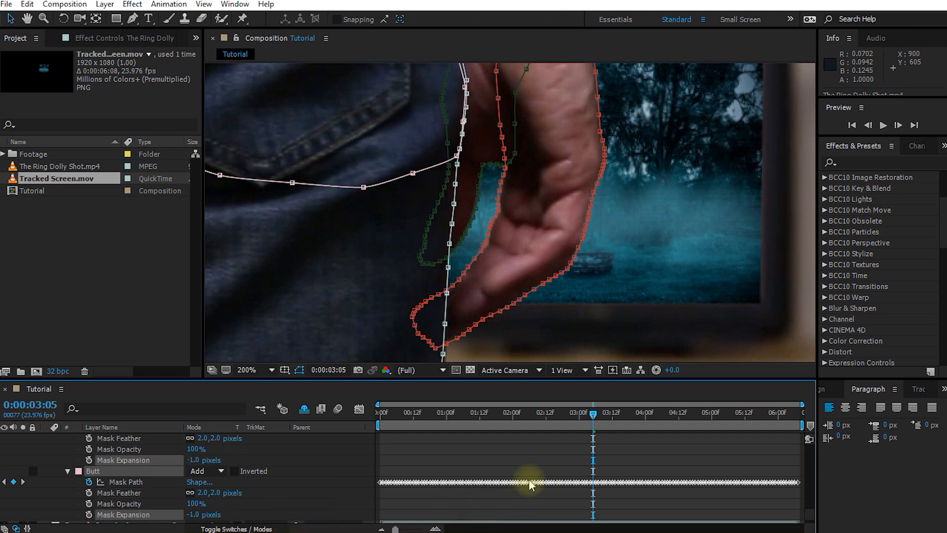
click(538, 460)
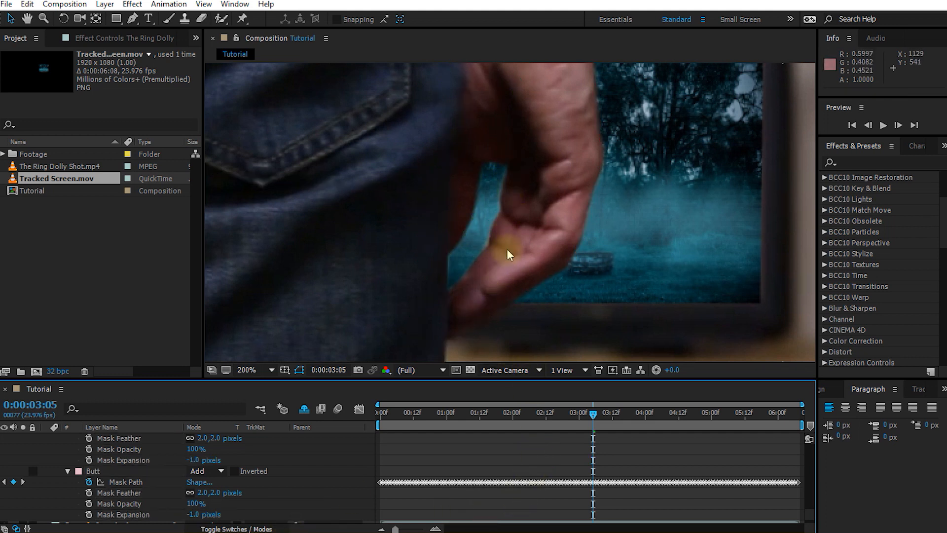
Step: Scrub the composite between 0:00:02:23 and 0:00:05:03 to examine the mask edges of the man's hand and the woman
drag(597, 422, 576, 419)
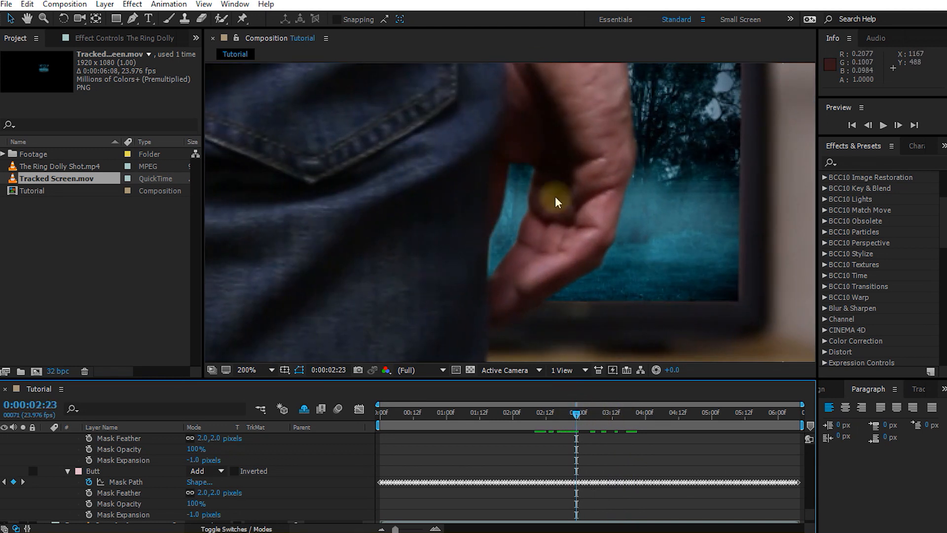
scroll(613, 200, down, 4)
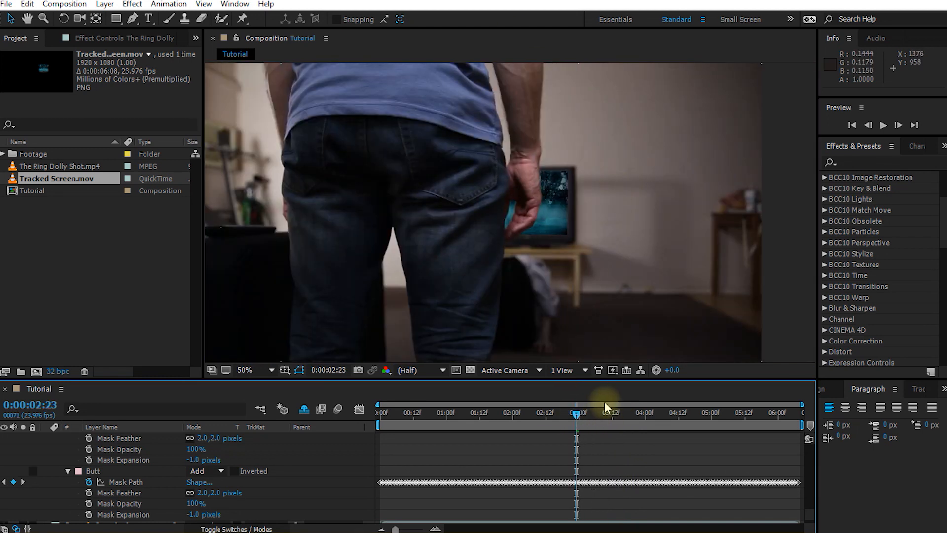
drag(578, 419, 719, 416)
scroll(582, 206, up, 2)
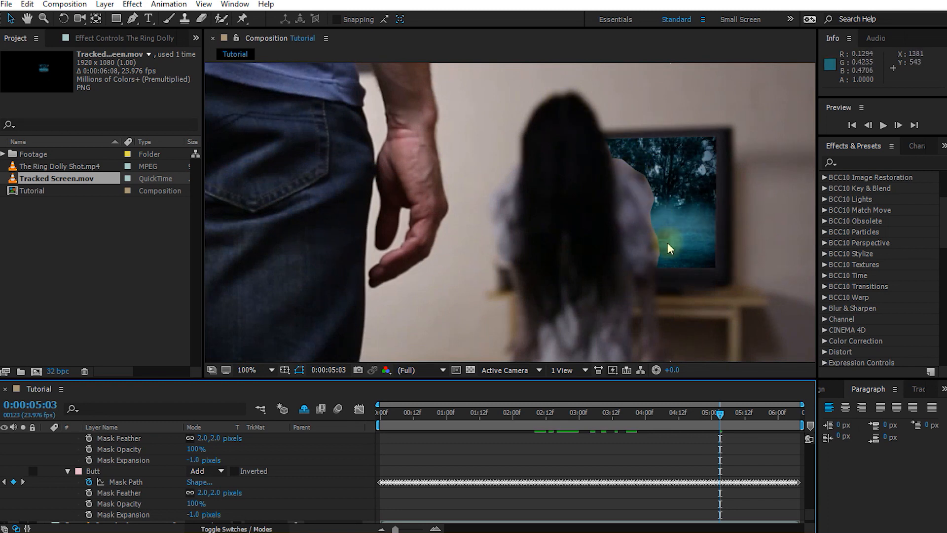
Step: Set all the woman's masks, from dress through hair, to 8 pixels feather and -2 pixels expansion, with the mask paths hidden
scroll(117, 479, up, 5)
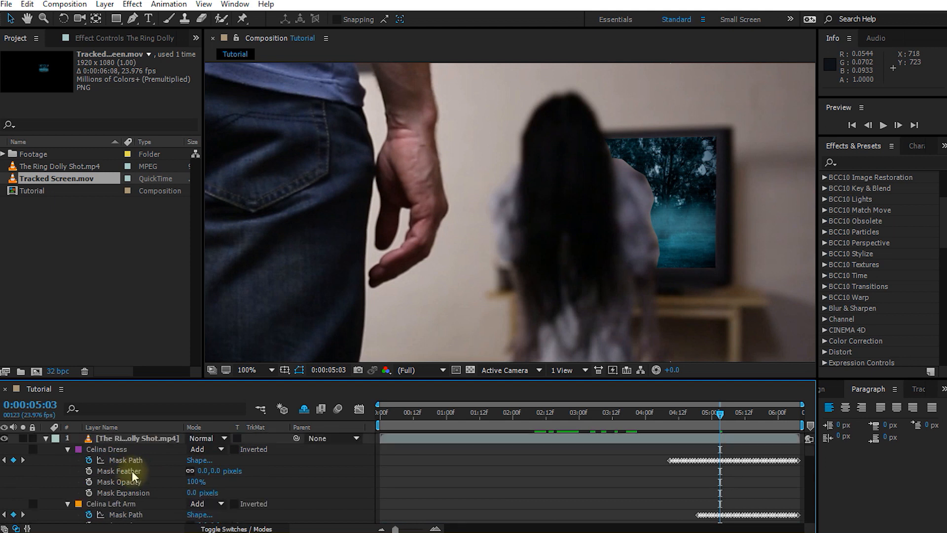
click(101, 450)
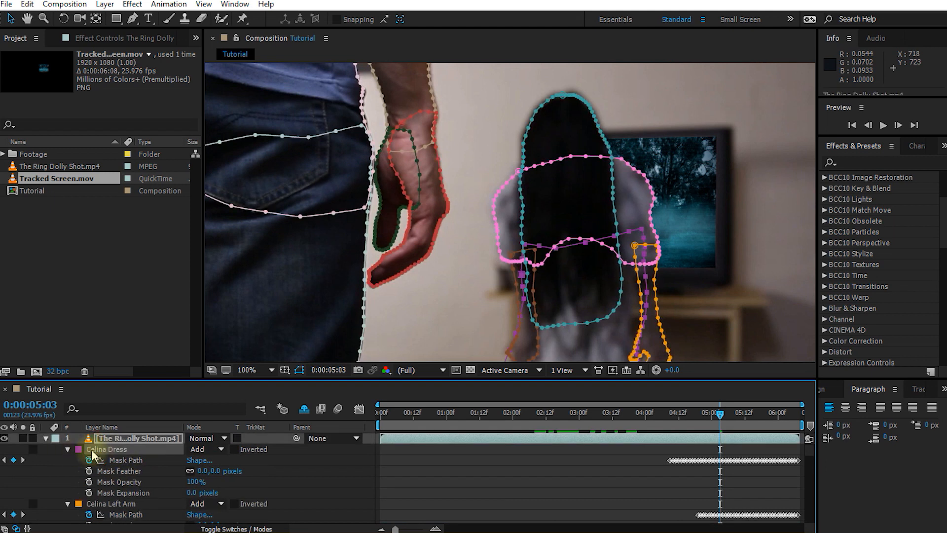
scroll(113, 481, down, 4)
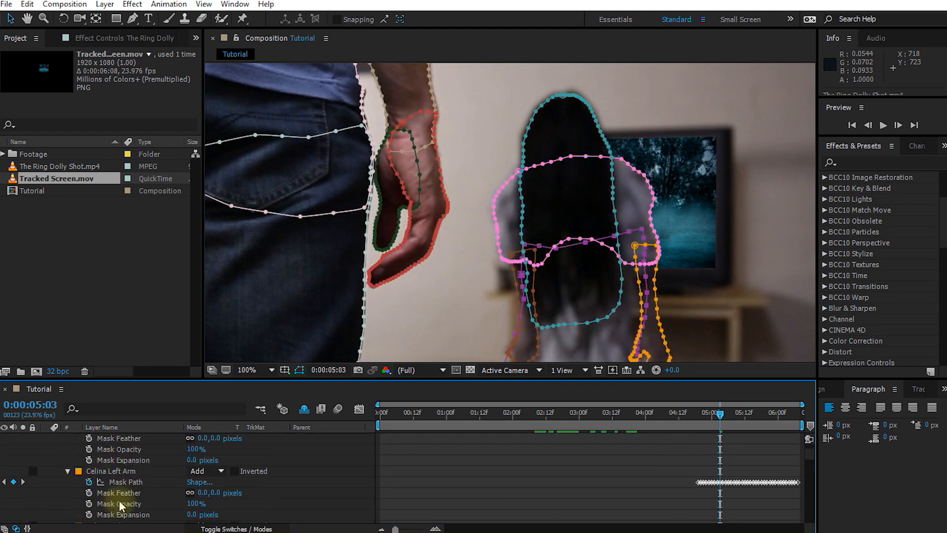
scroll(119, 483, down, 4)
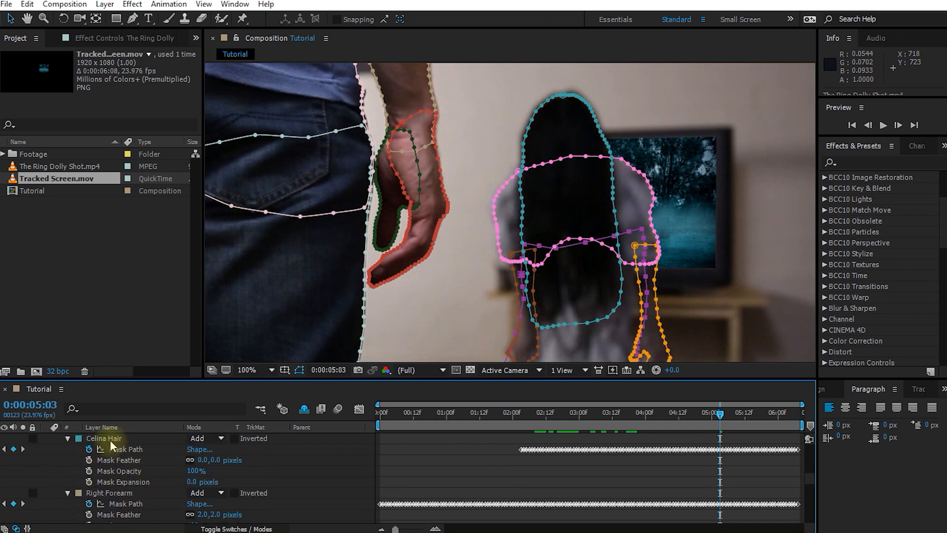
click(103, 439)
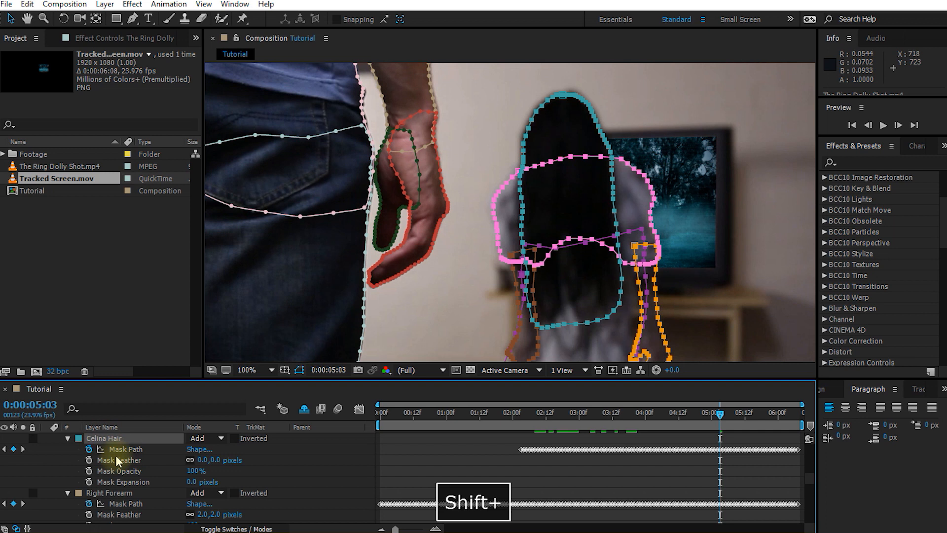
scroll(117, 460, down, 5)
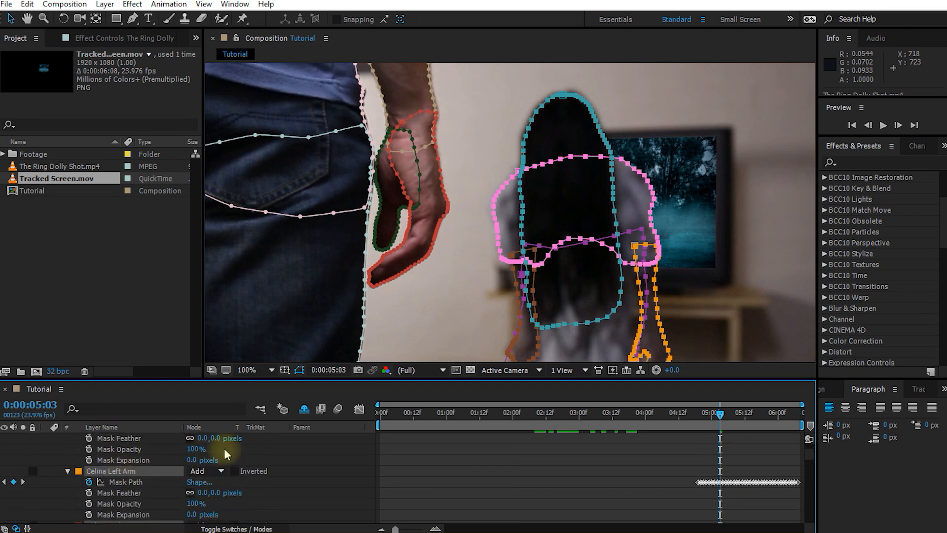
drag(215, 439, 222, 440)
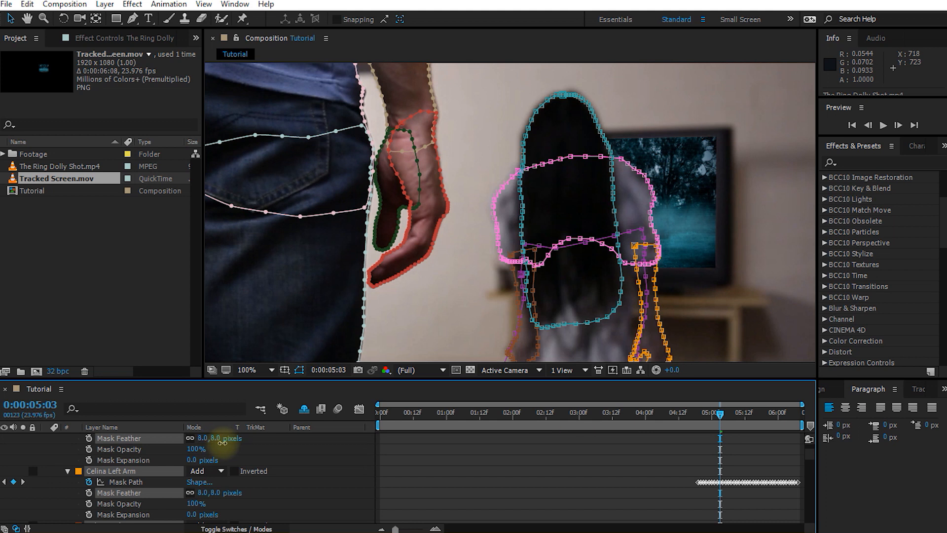
click(299, 370)
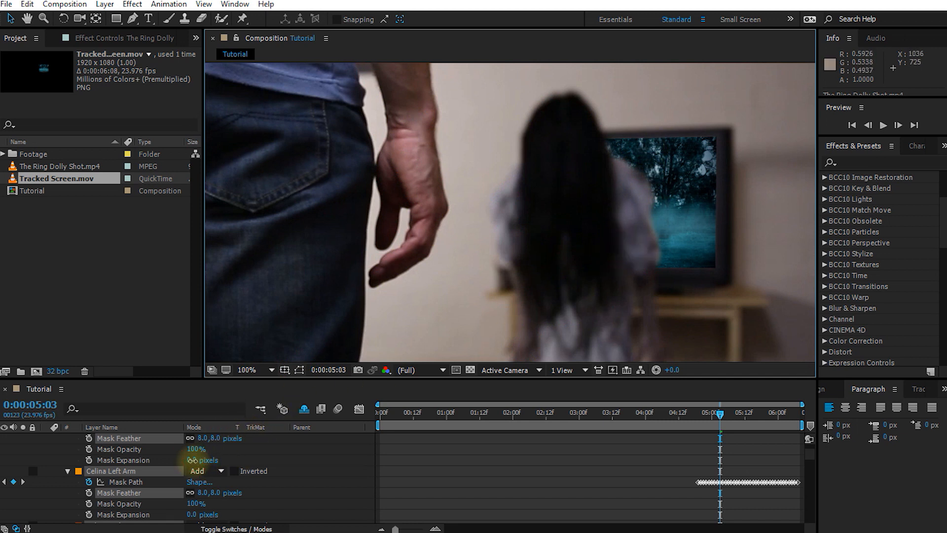
drag(192, 460, 190, 460)
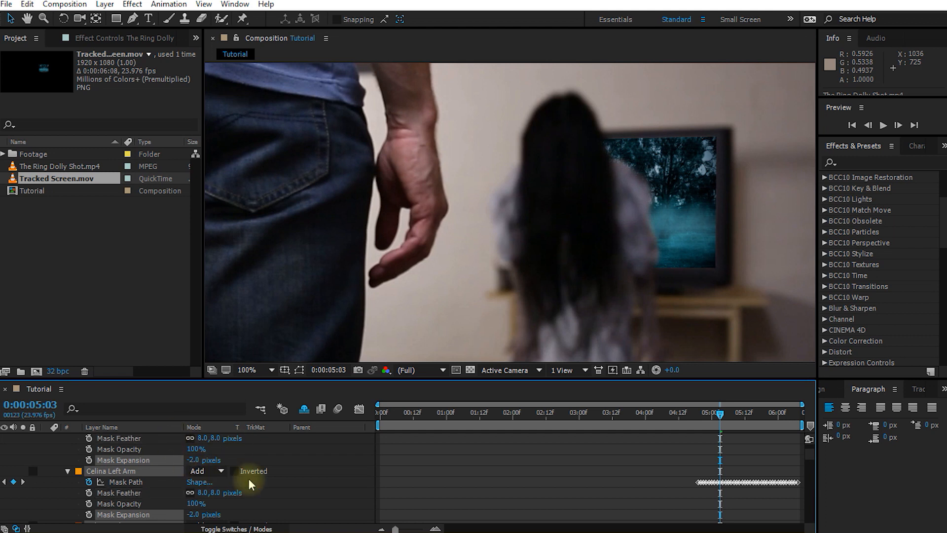
Step: Fit the composition in the viewer and play it from the start to review the softened roto masks over the TV screen
click(719, 416)
mouse_move(719, 417)
mouse_down()
mouse_move(656, 417)
mouse_move(730, 418)
mouse_up()
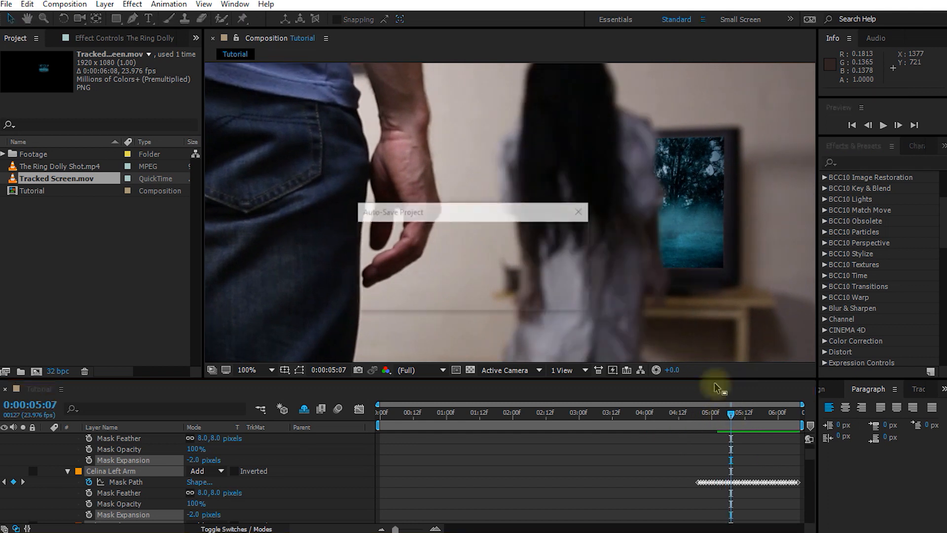
key(alt+slash)
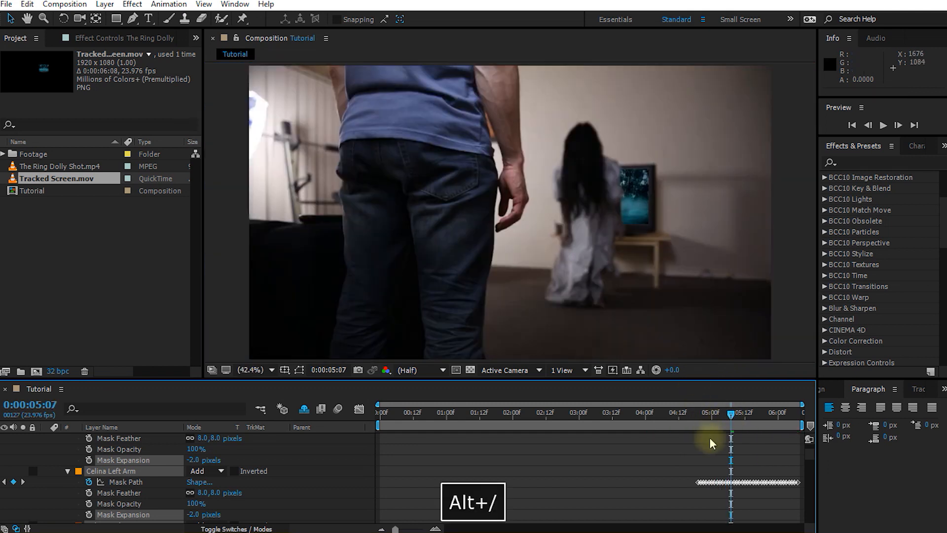
drag(730, 415, 401, 425)
key(space)
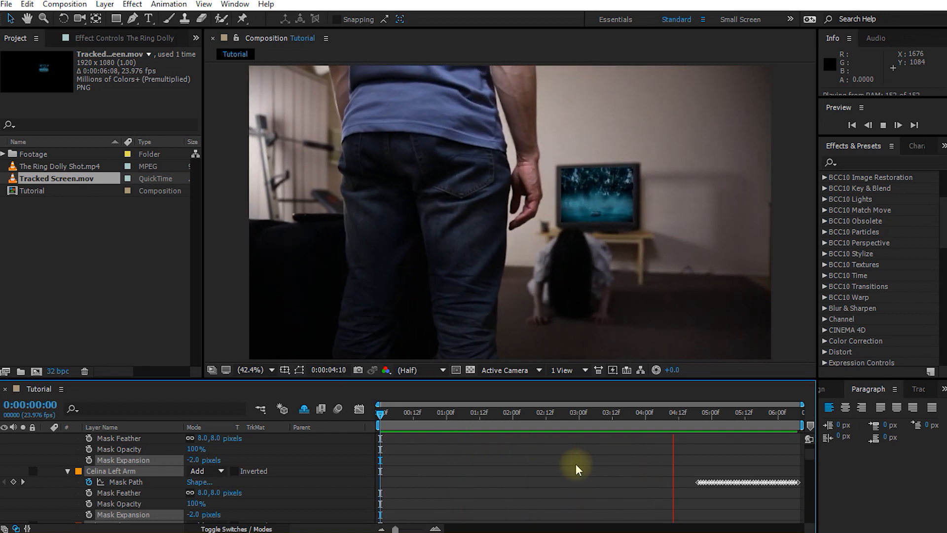
key(space)
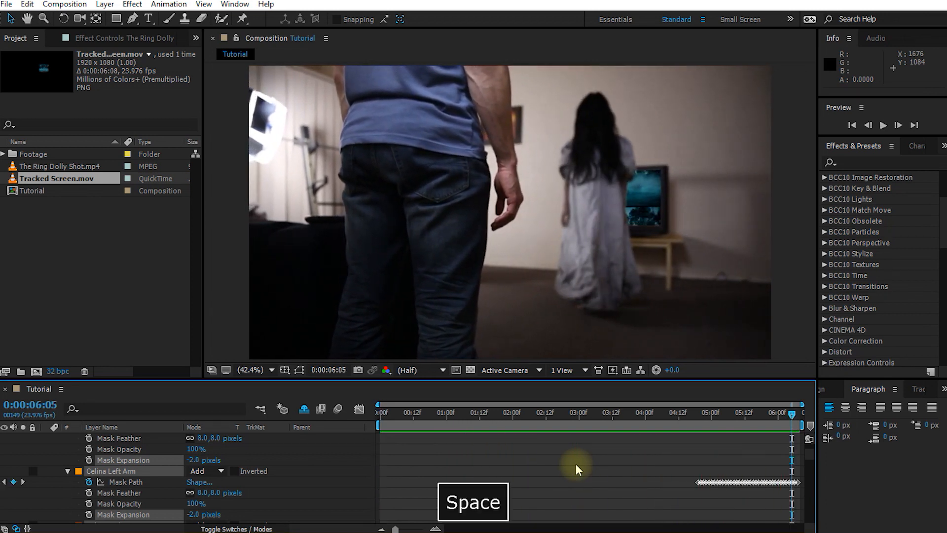
drag(791, 415, 750, 444)
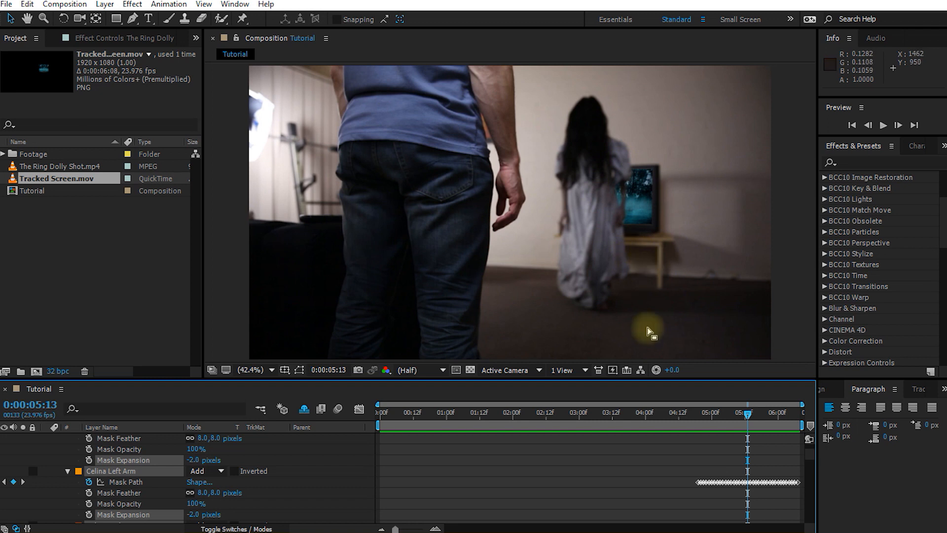
Step: Collapse the properties of all layers and hide the bottom dolly shot layer
click(627, 464)
key(u)
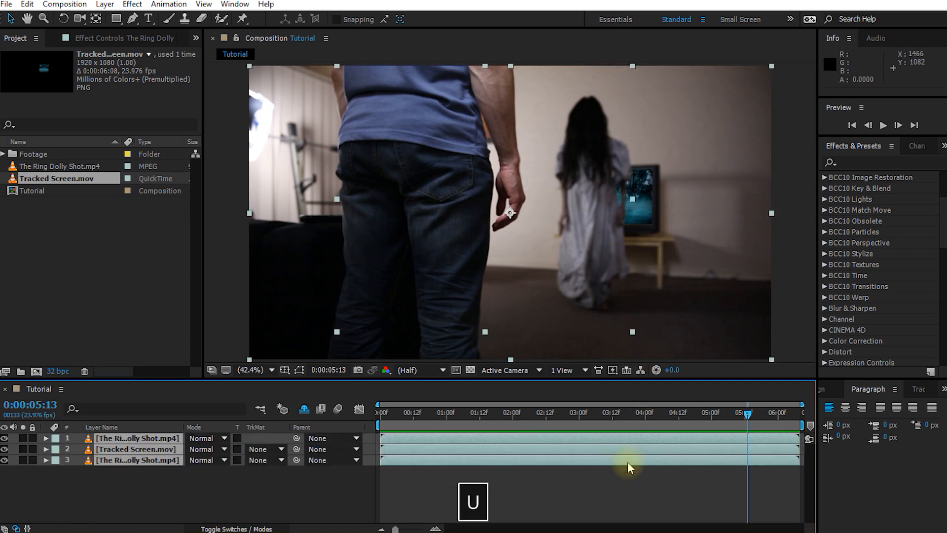
click(641, 492)
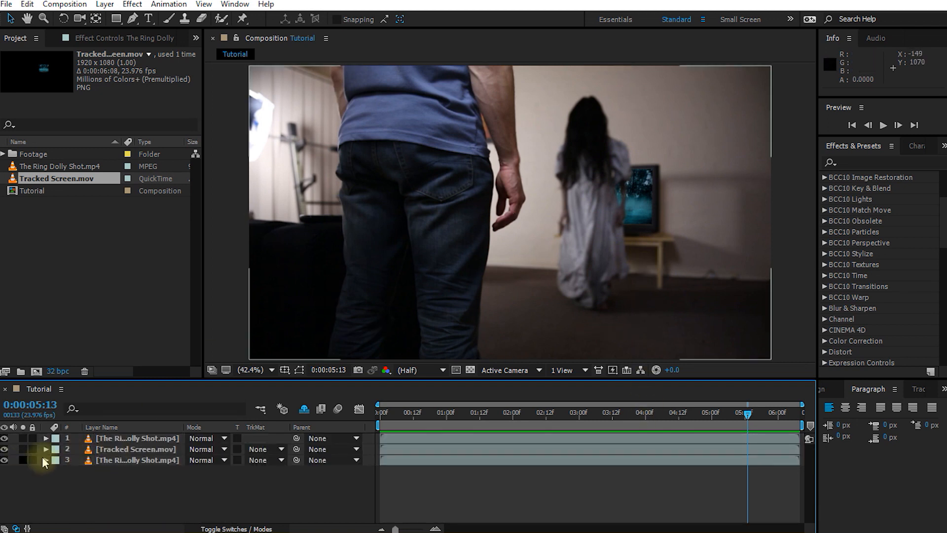
click(4, 460)
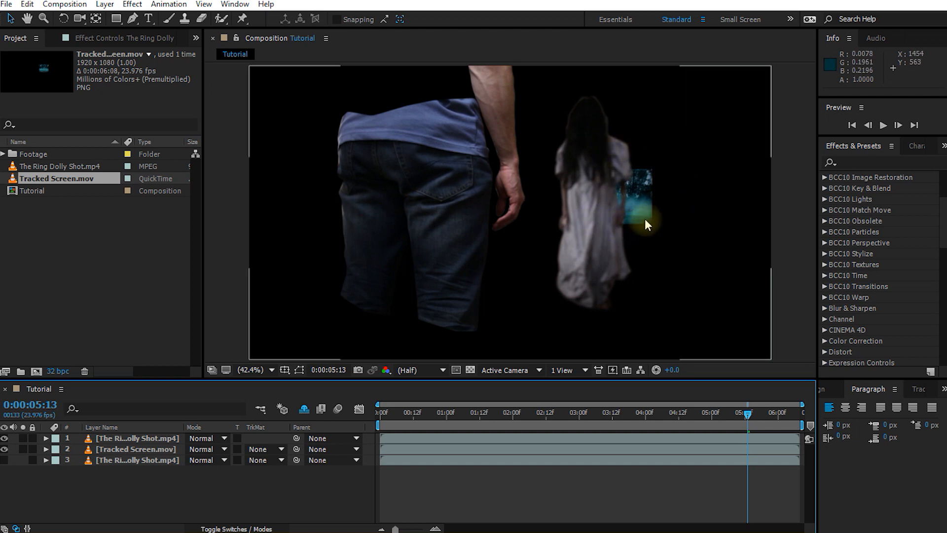
Step: Set the Tracked Screen.mov layer's track matte to Alpha Inverted using the masked dolly shot above it, and scrub back to check the cutout
click(104, 451)
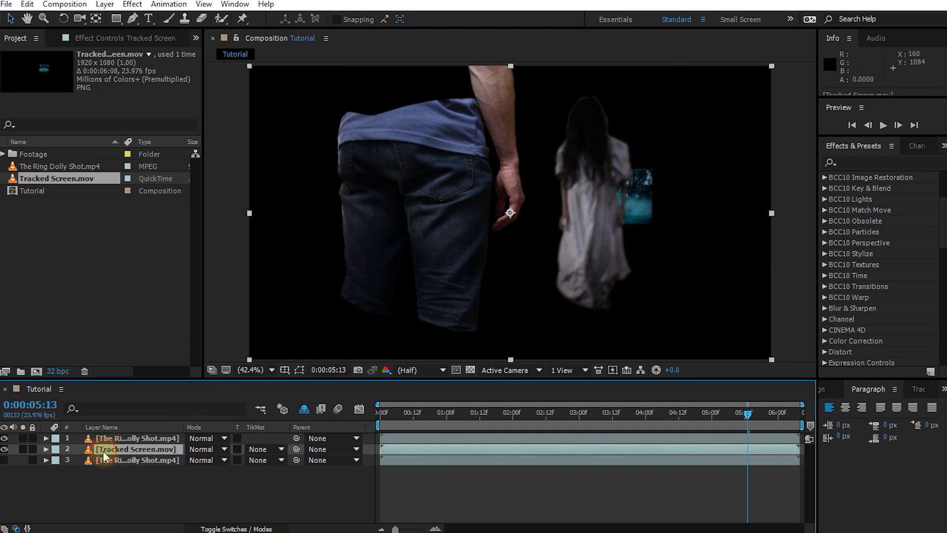
click(265, 450)
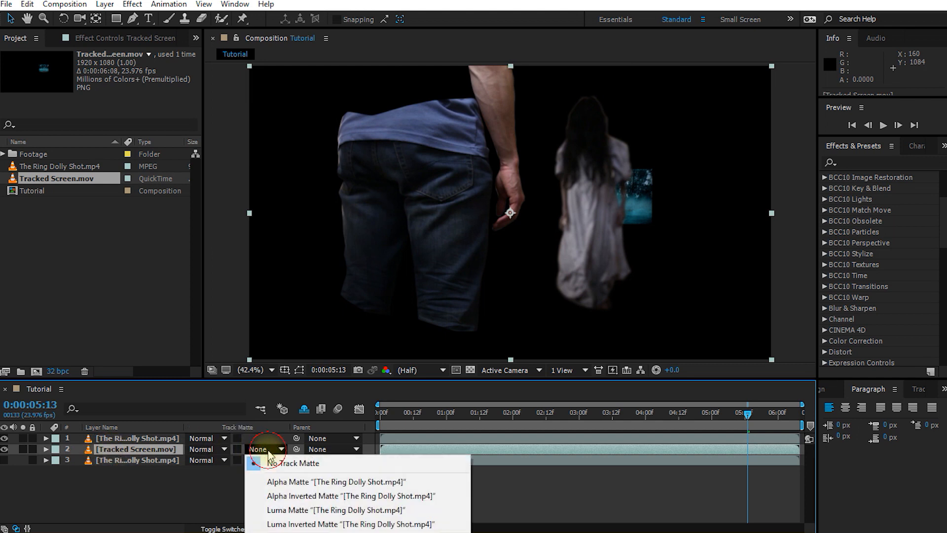
click(304, 497)
drag(746, 417, 658, 416)
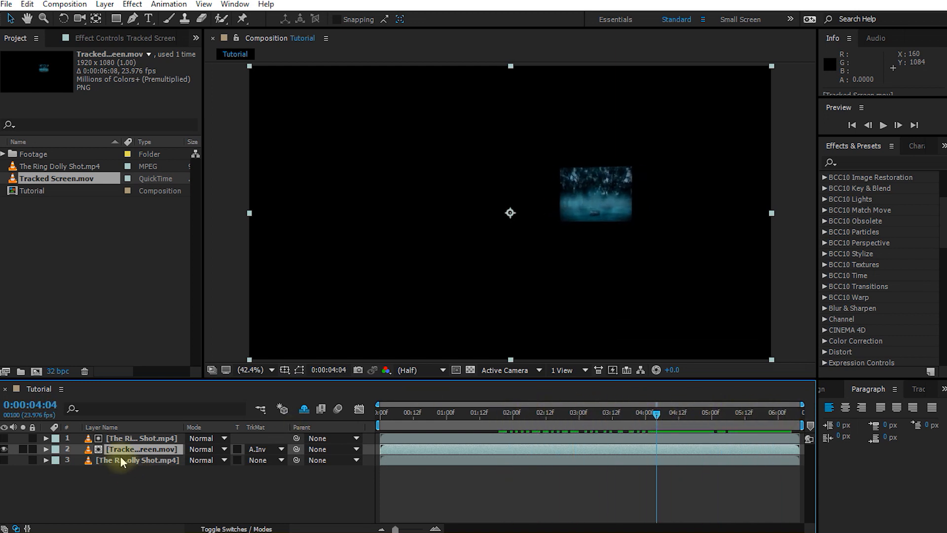
Step: Pre-compose the tracked screen and its matte layer as "TV Comp", moving all attributes into the new composition
shift+click(127, 438)
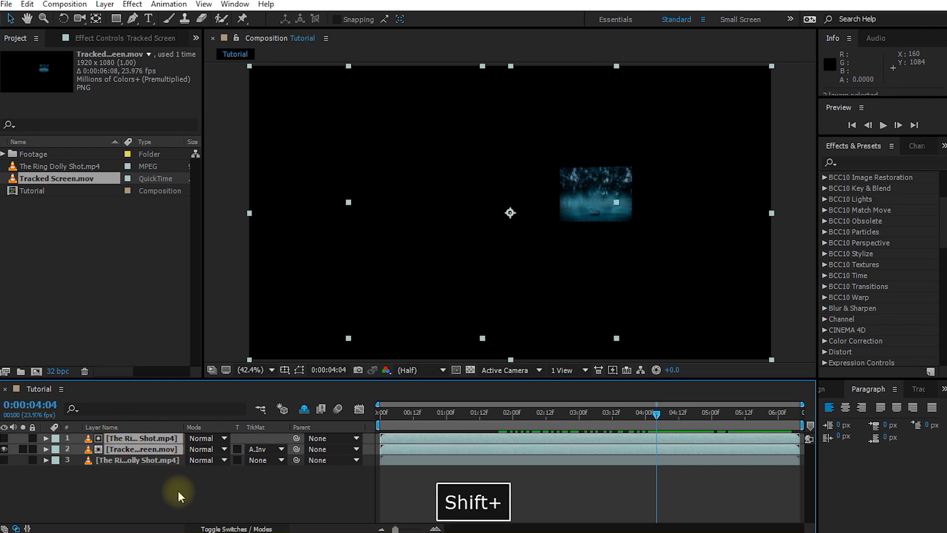
key(ctrl+shift+c)
text(TV Comp)
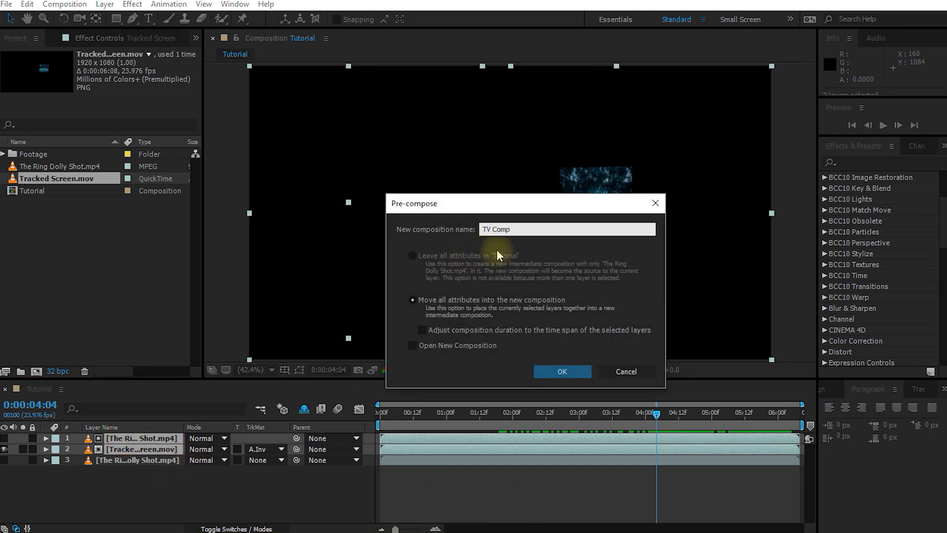
click(564, 369)
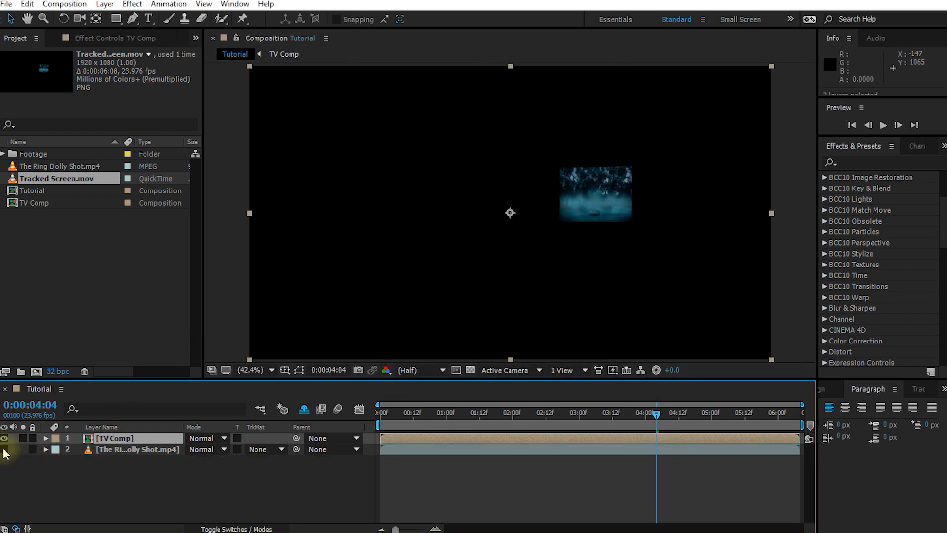
Step: Show the dolly shot layer beneath TV Comp and check the screen cutout around 0:00:04:22, briefly soloing TV Comp
click(5, 449)
drag(656, 413, 706, 419)
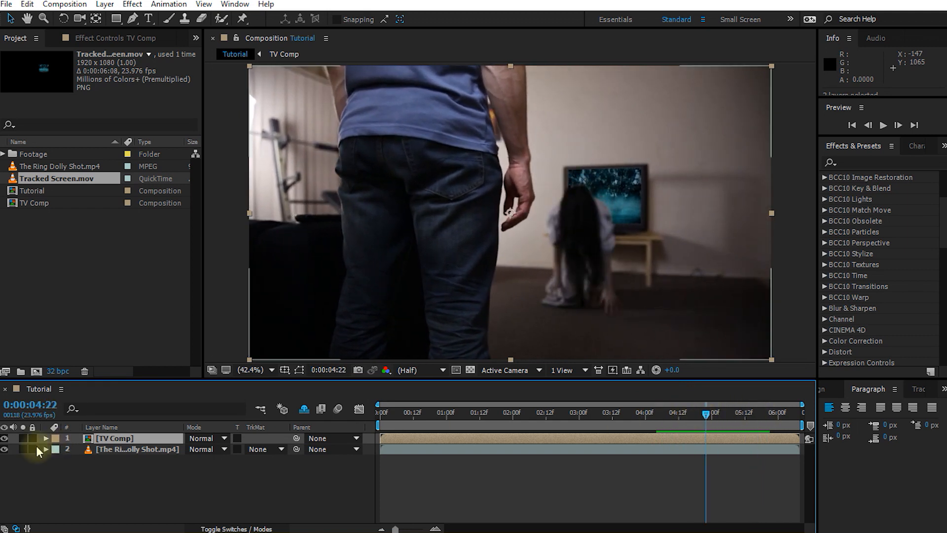
click(23, 439)
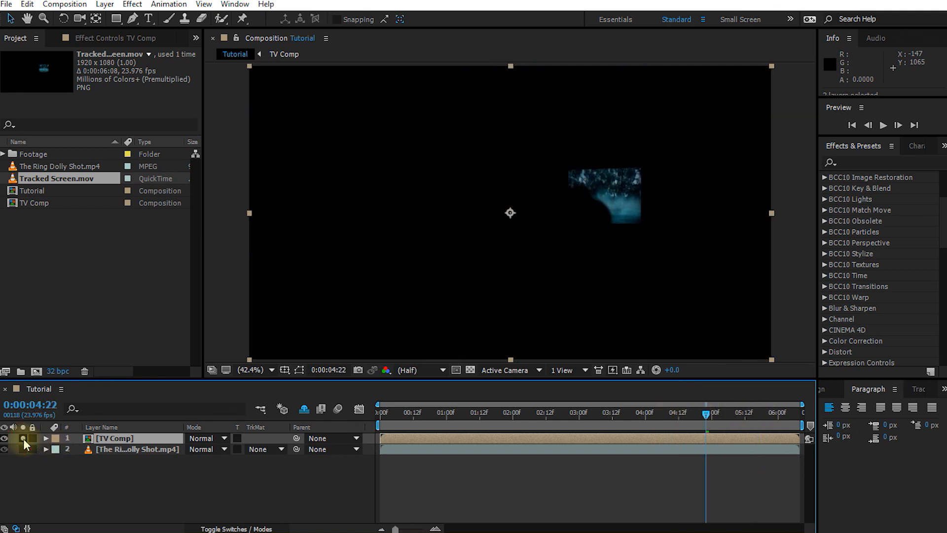
click(23, 438)
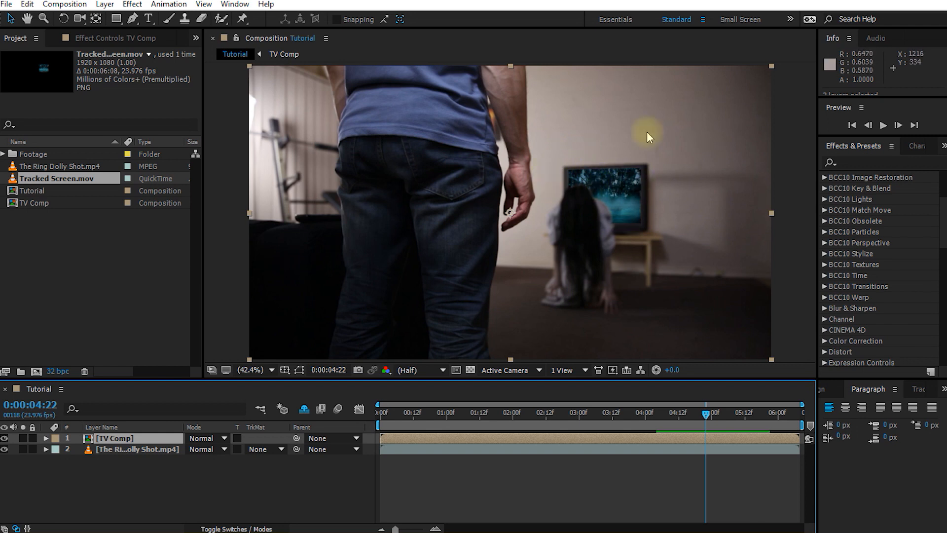
Step: Apply the Curves effect to TV Comp and bend the RGB curve upward through its shadows, midtones and highlights to brighten the screen
click(868, 162)
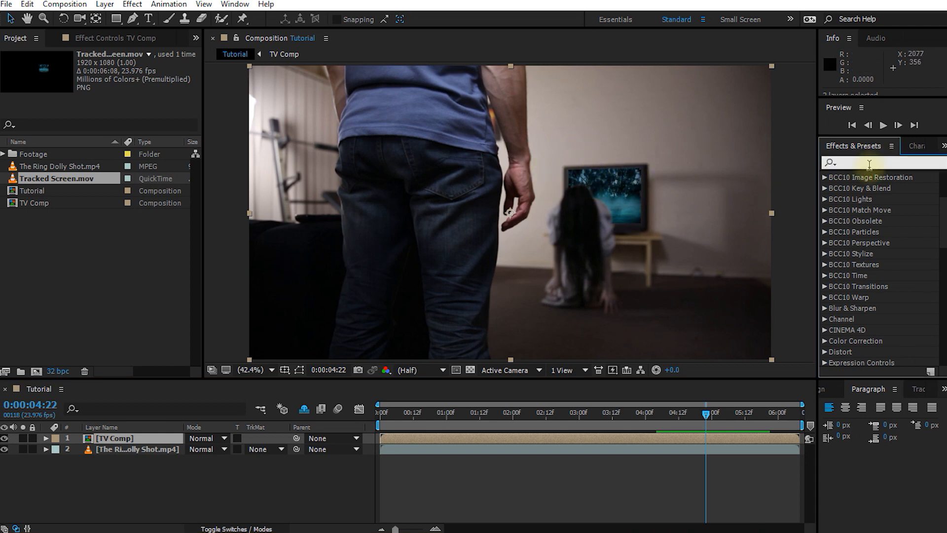
text(curves)
drag(861, 219, 281, 156)
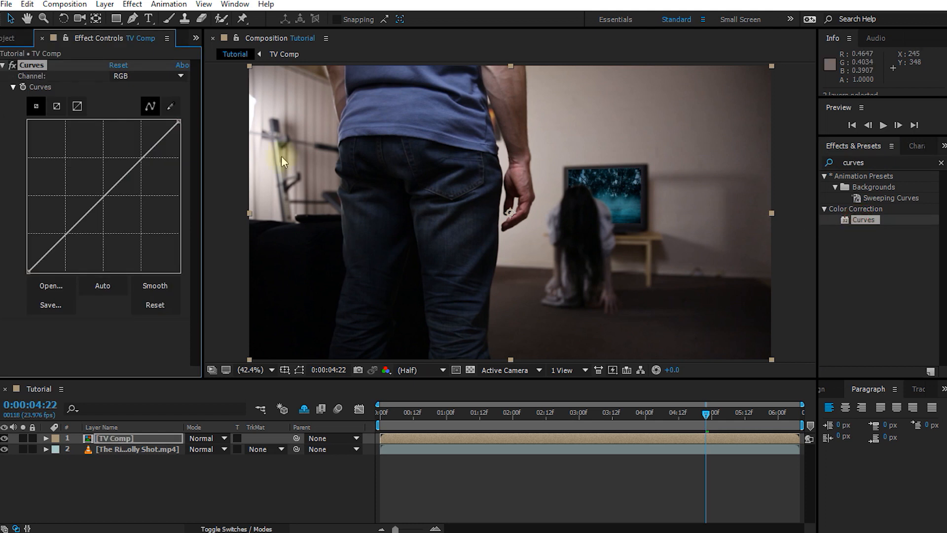
drag(131, 165, 103, 161)
drag(64, 227, 51, 222)
drag(106, 152, 111, 157)
mouse_move(51, 221)
mouse_down()
mouse_move(47, 213)
mouse_move(59, 224)
mouse_up()
drag(114, 152, 114, 148)
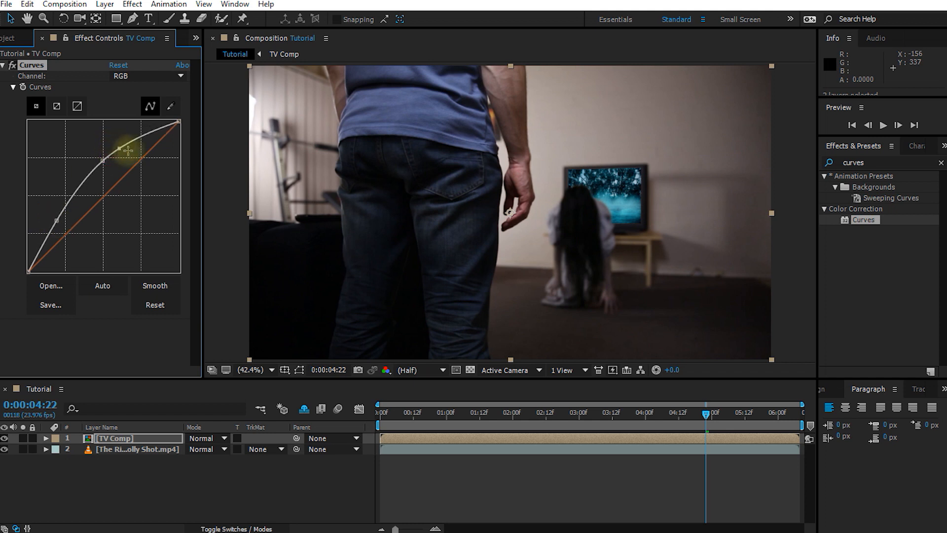
Step: Add a Gaussian Blur effect to TV Comp with Blurriness 10.0
click(839, 163)
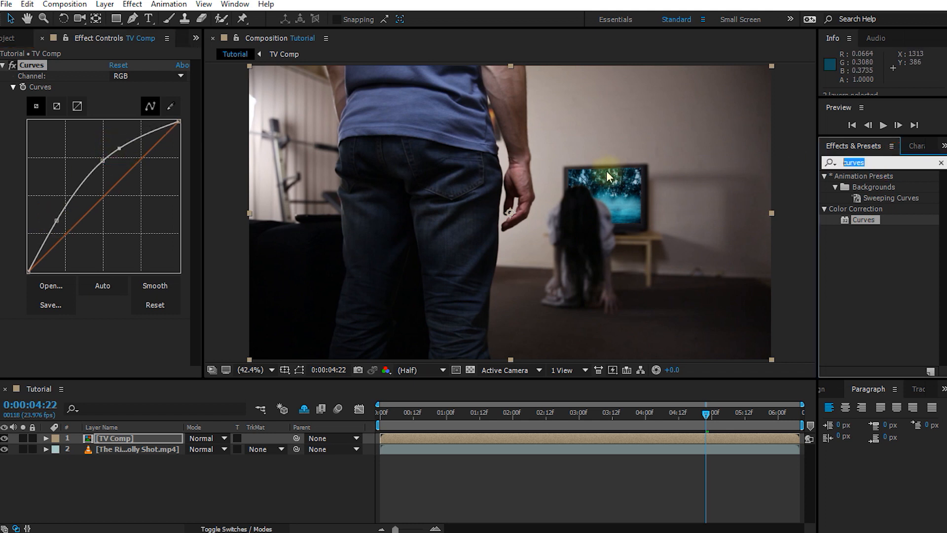
text(gauss)
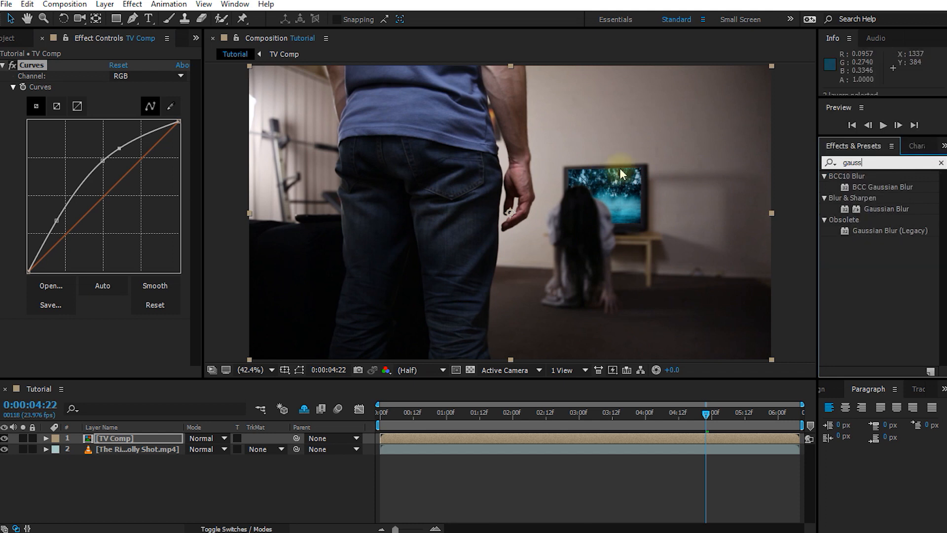
double_click(888, 208)
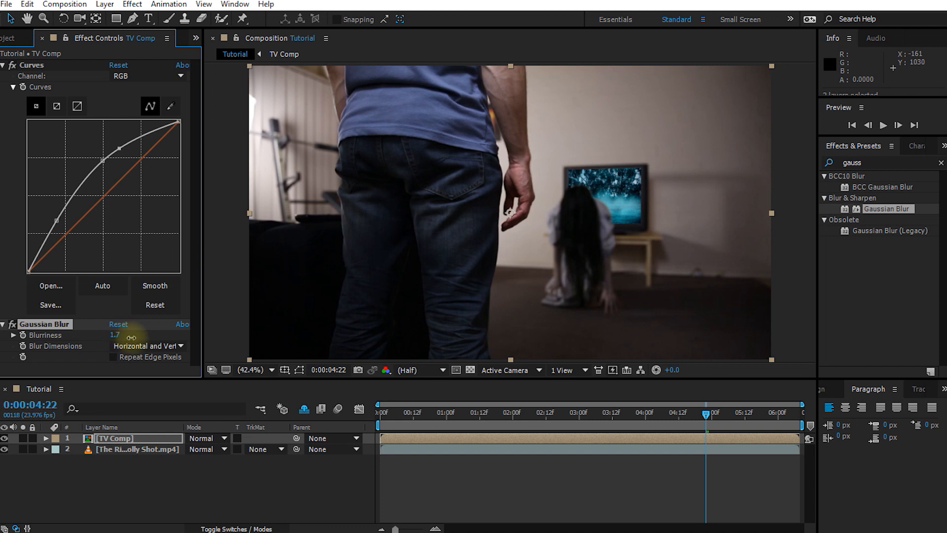
drag(165, 336, 180, 339)
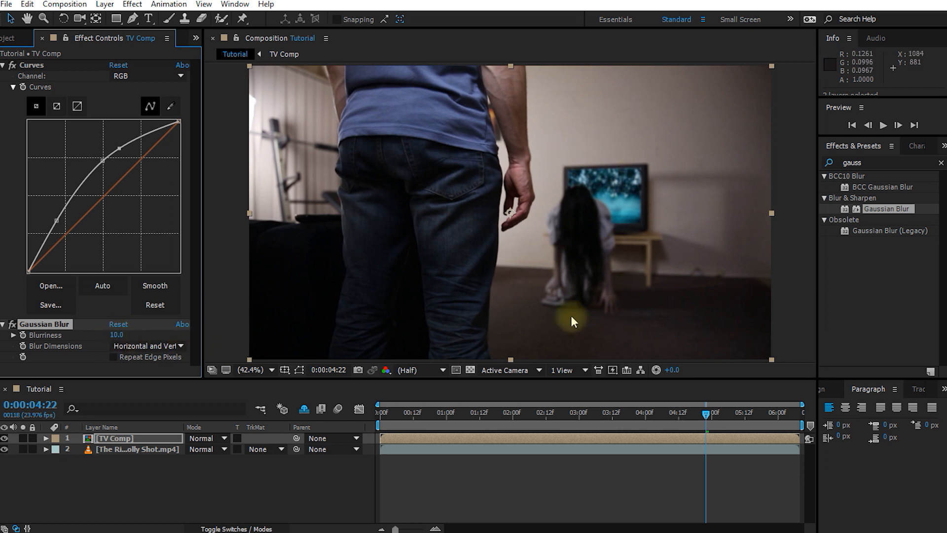
Step: Add the Stylize Glow effect to TV Comp with threshold 0%, radius 51 and intensity 0.0
click(863, 162)
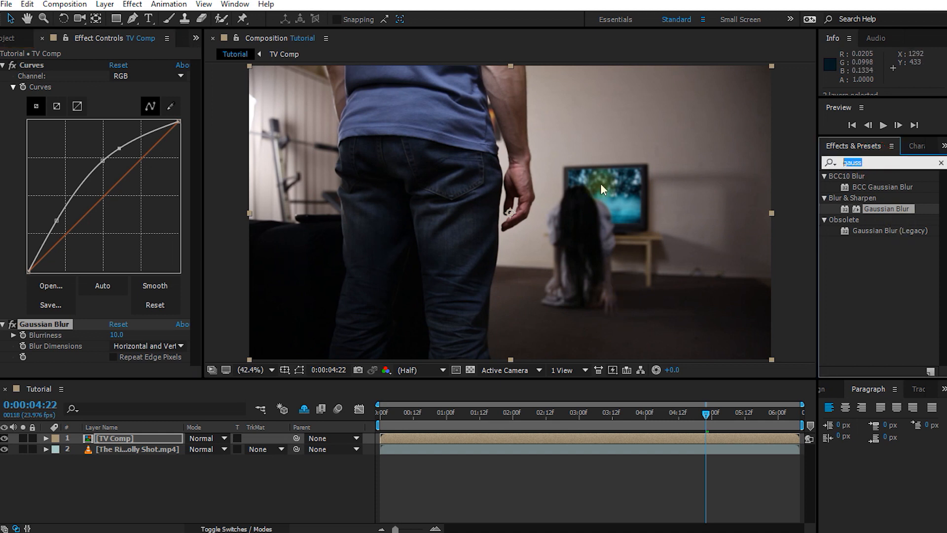
text(glow)
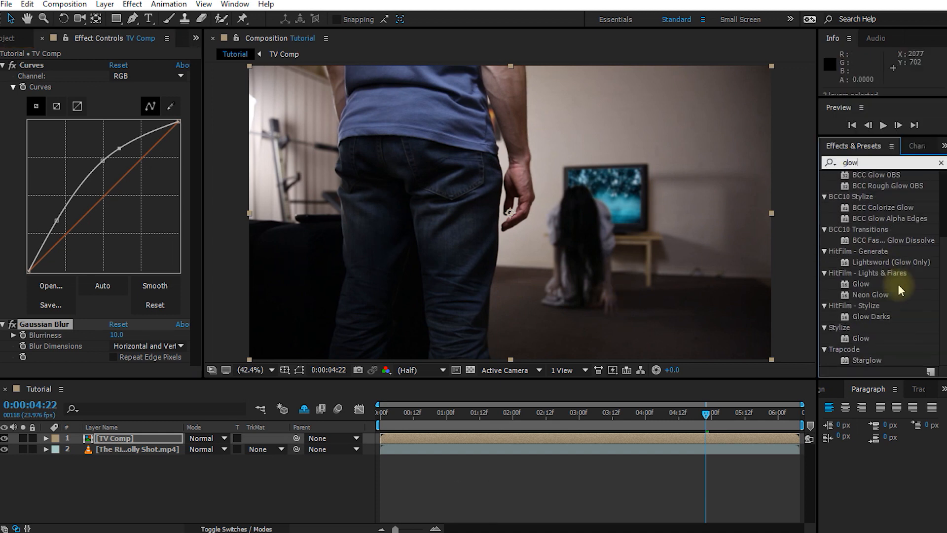
double_click(859, 338)
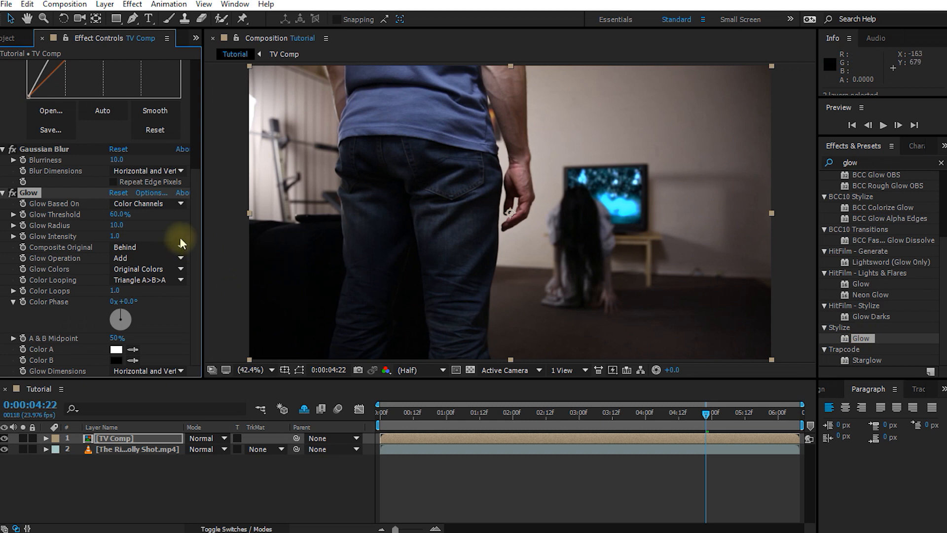
drag(116, 213, 7, 222)
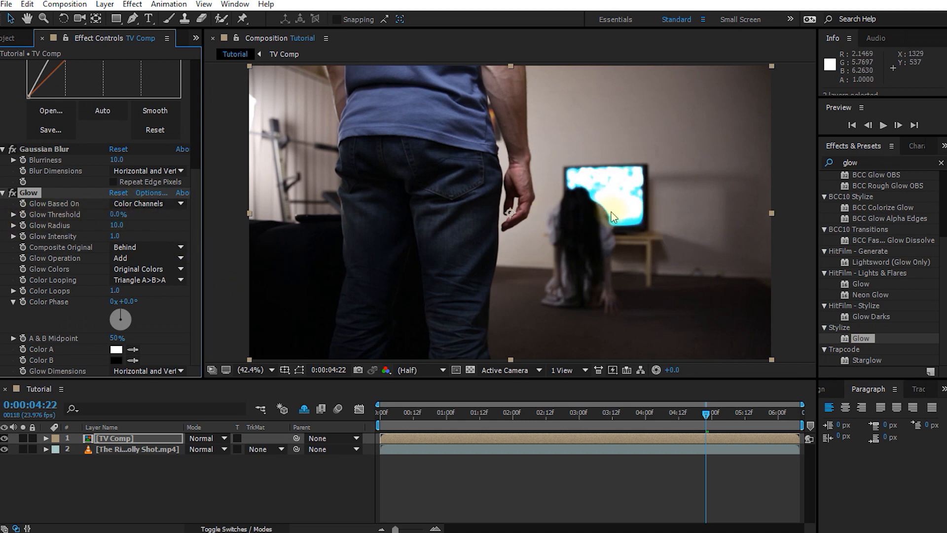
mouse_move(121, 226)
mouse_down()
mouse_move(160, 229)
mouse_move(129, 236)
mouse_up()
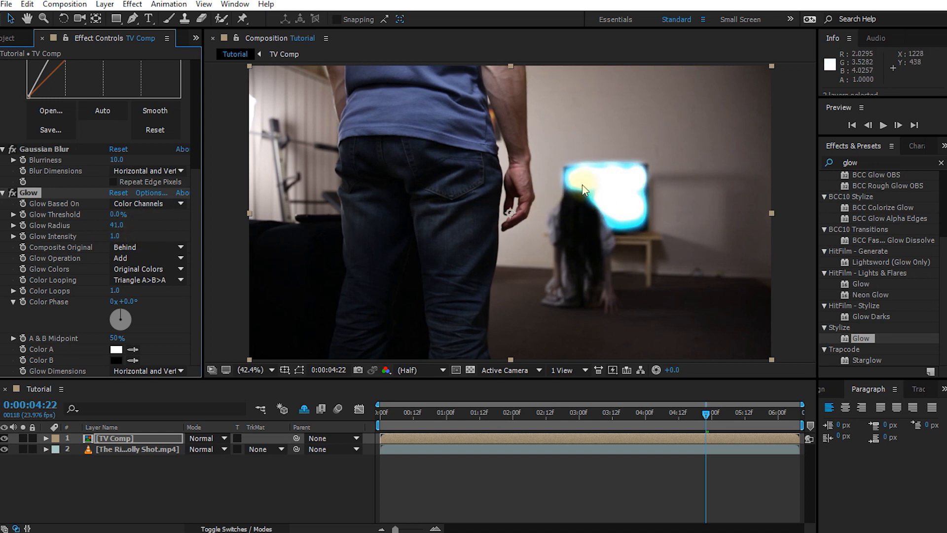
drag(118, 236, 67, 242)
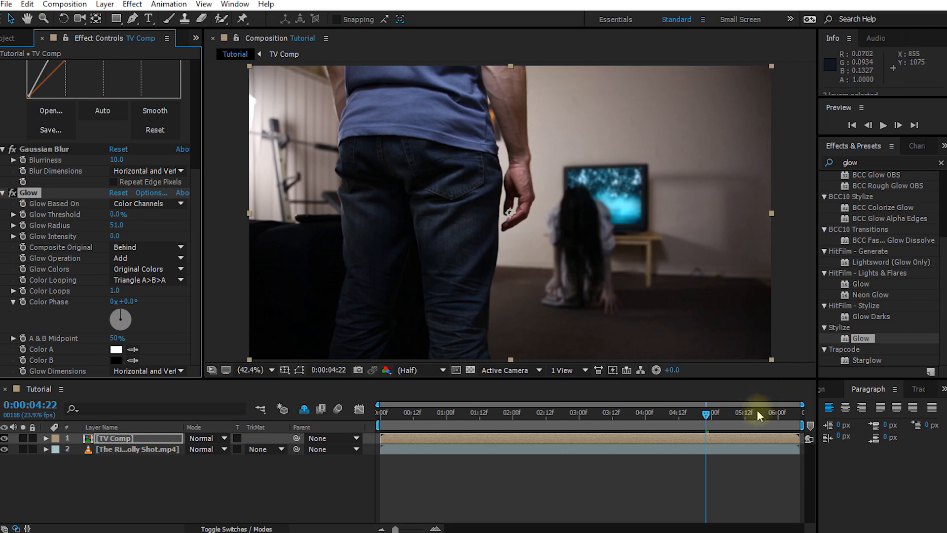
Step: Enlarge the composition viewer and play the shot from 0:00:00:00 to review the finished TV screen composite
drag(710, 419, 352, 431)
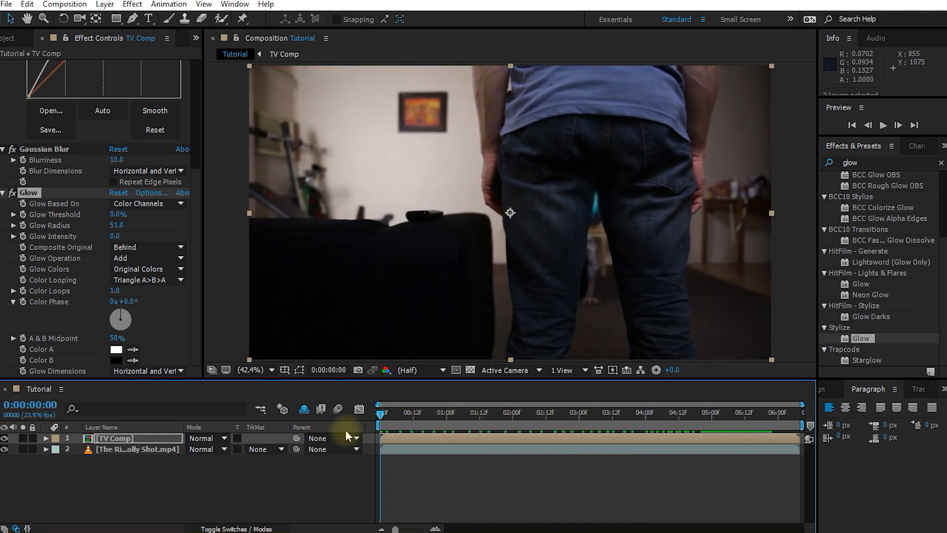
drag(391, 379, 387, 420)
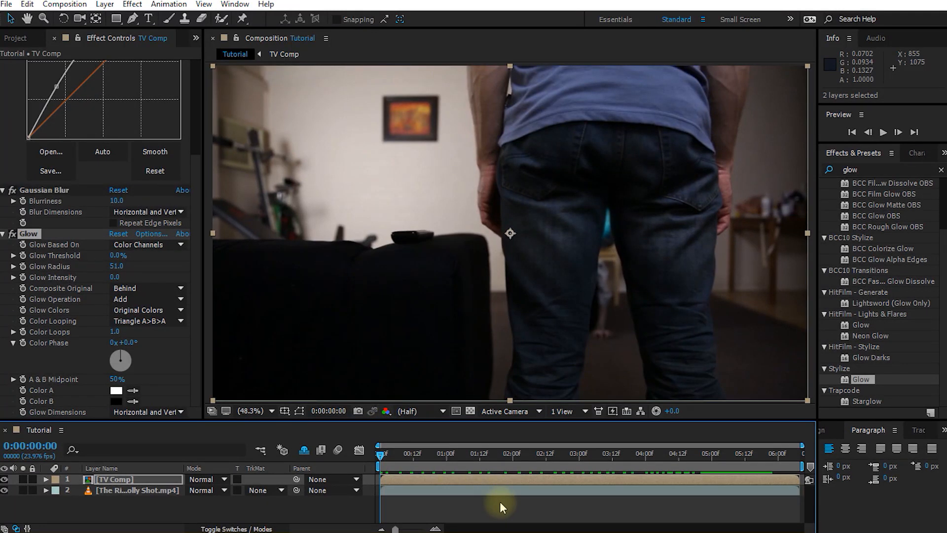
key(space)
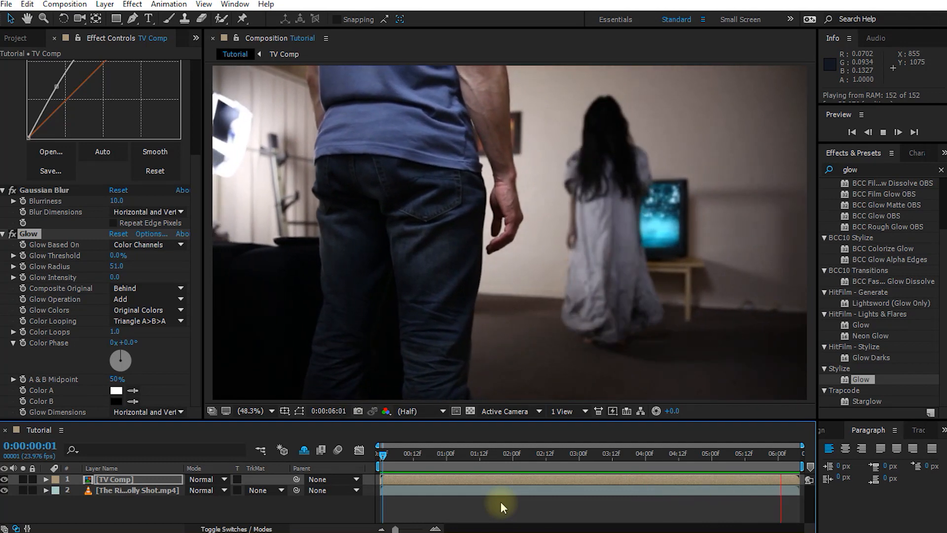
key(space)
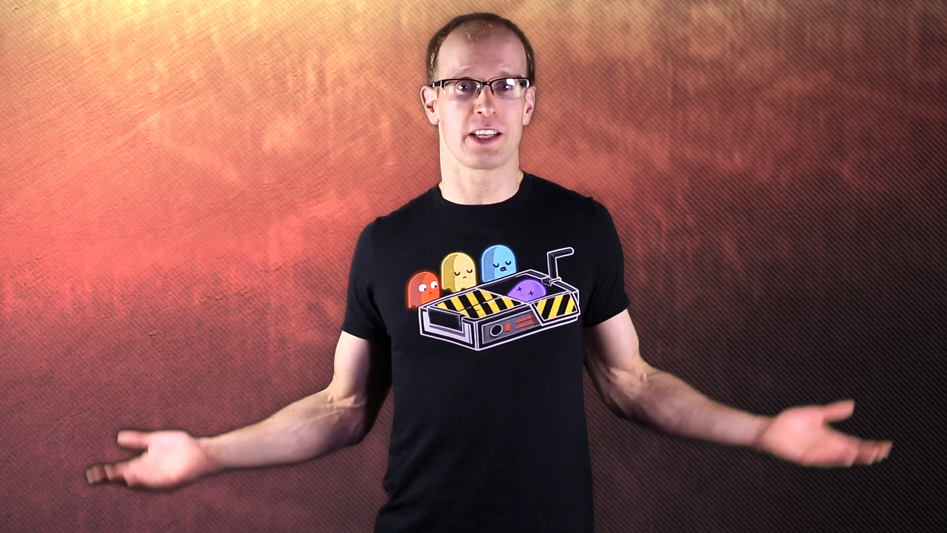